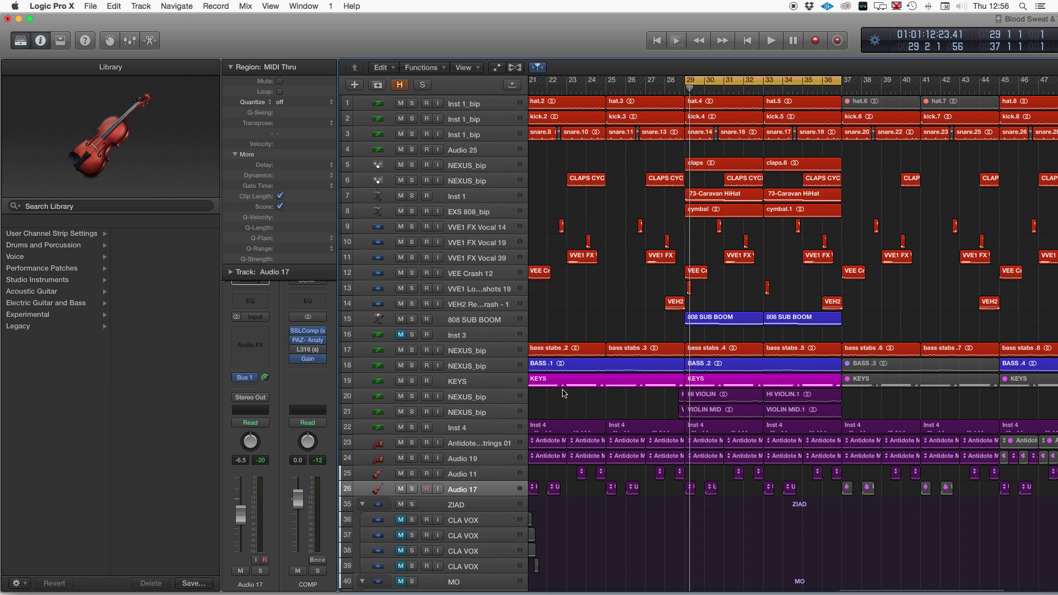
Look over the arrangement's tracks and play back the section from bar 29 to the end of bar 36.
{"action": "scroll", "coordinate": [513, 329], "scroll_direction": "down", "scroll_amount": 10}
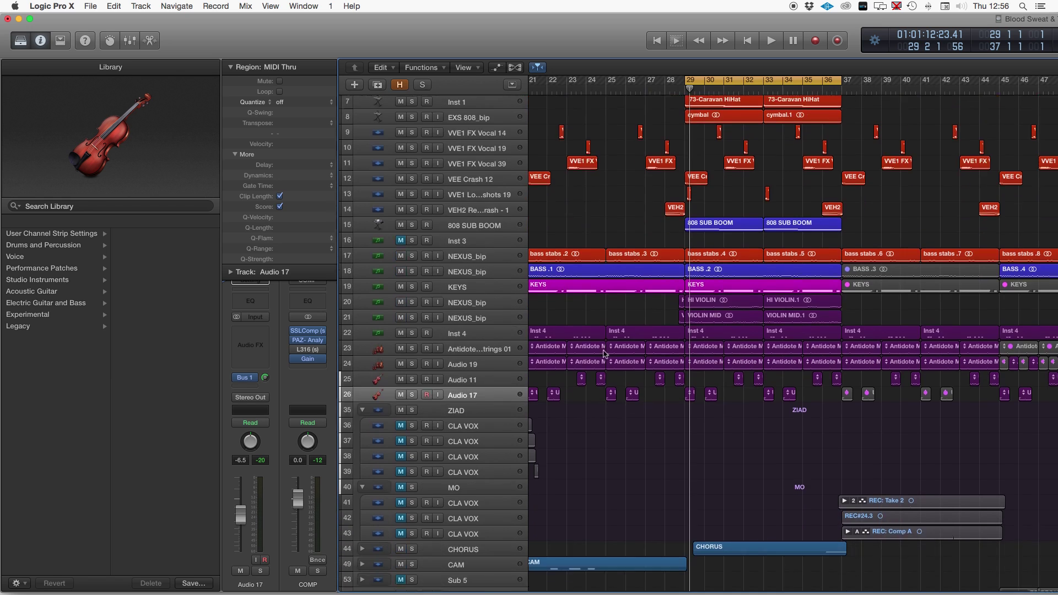
{"action": "scroll", "coordinate": [672, 373], "scroll_direction": "up", "scroll_amount": 10}
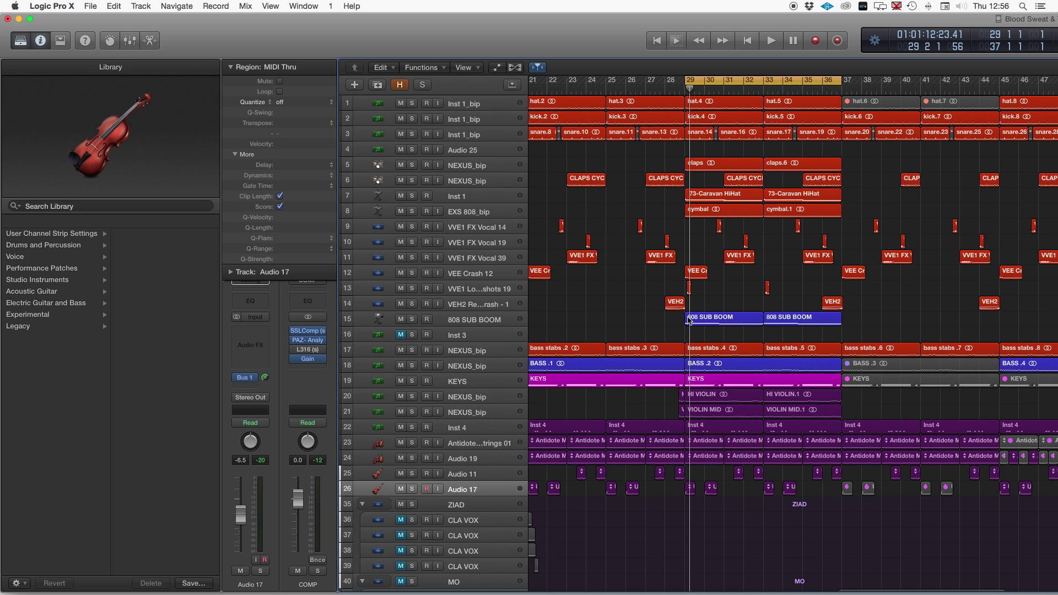
{"action": "scroll", "coordinate": [689, 321], "scroll_direction": "down", "scroll_amount": 10}
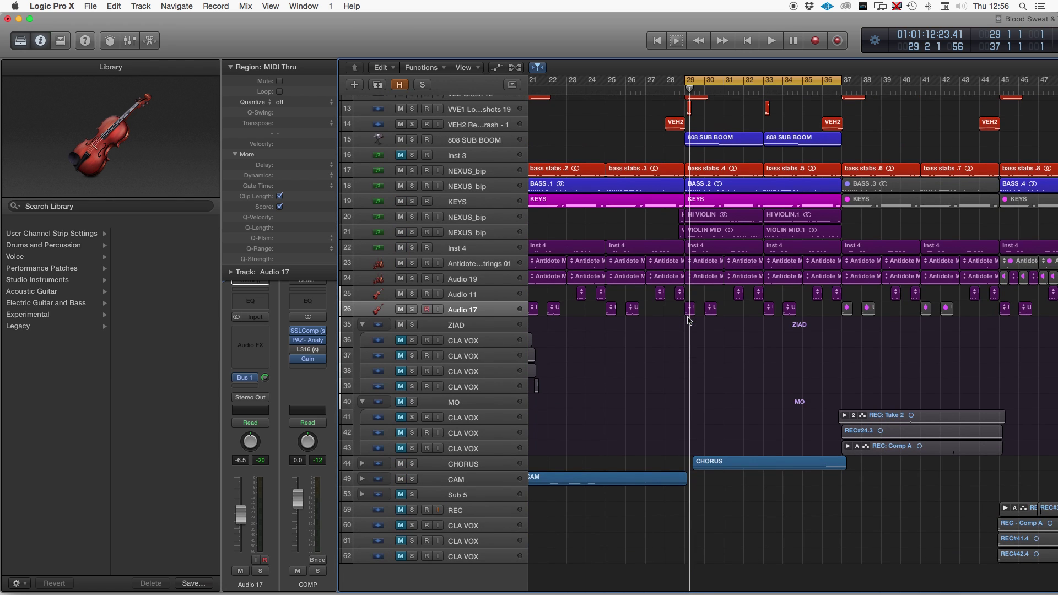
{"action": "scroll", "coordinate": [689, 320], "scroll_direction": "up", "scroll_amount": 5}
{"action": "scroll", "coordinate": [689, 321], "scroll_direction": "up", "scroll_amount": 5}
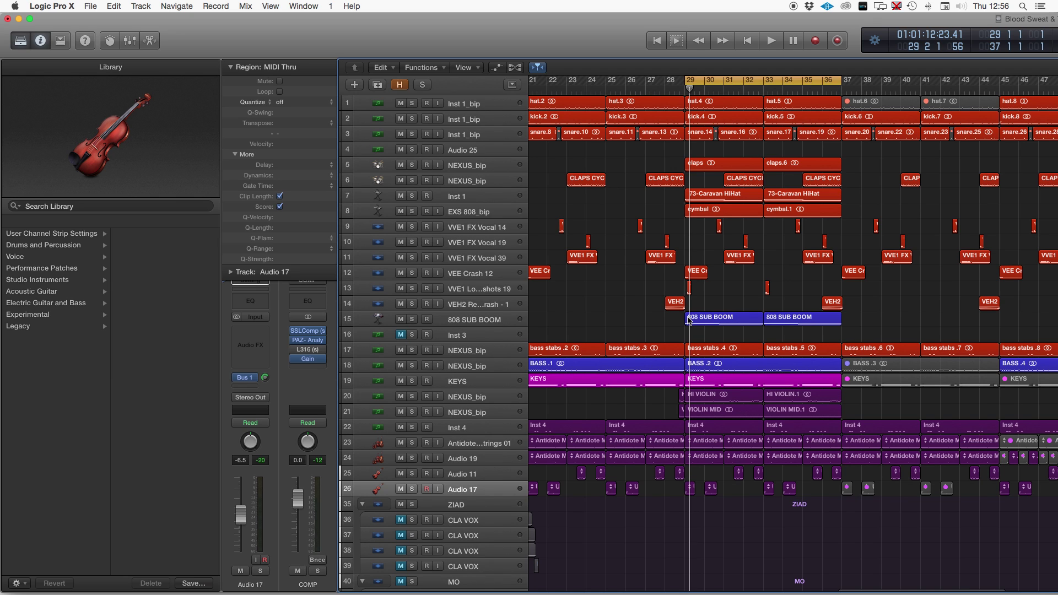
{"action": "key", "text": "space"}
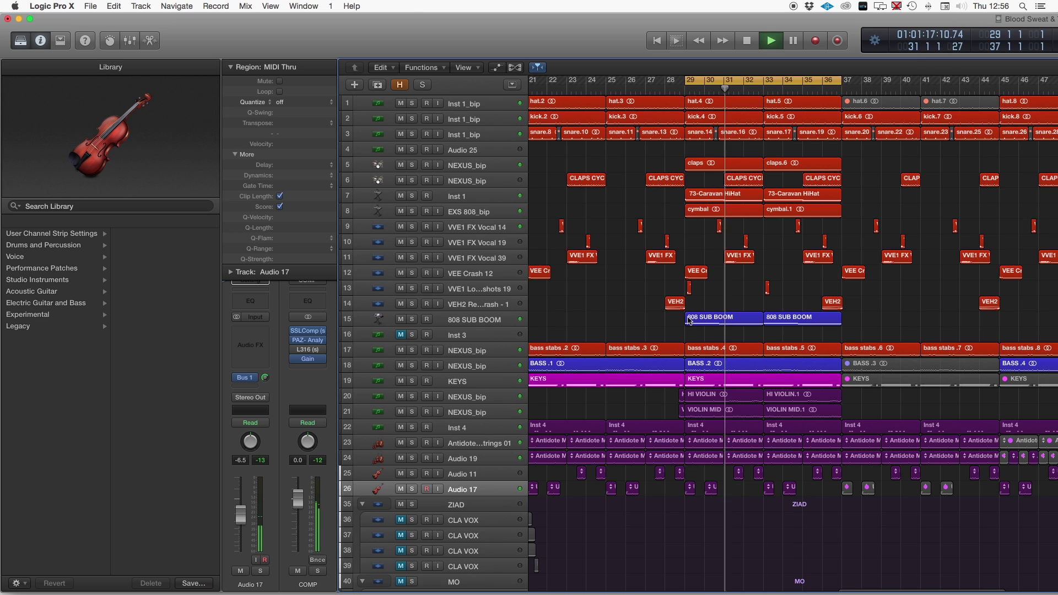
{"action": "scroll", "coordinate": [690, 320], "scroll_direction": "right", "scroll_amount": 2}
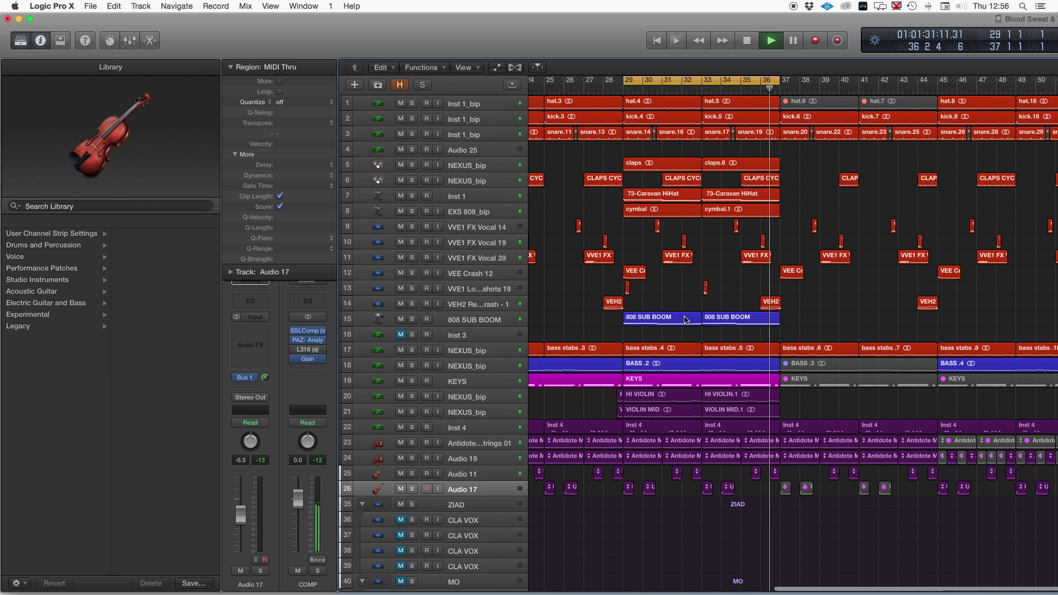
{"action": "key", "text": "space"}
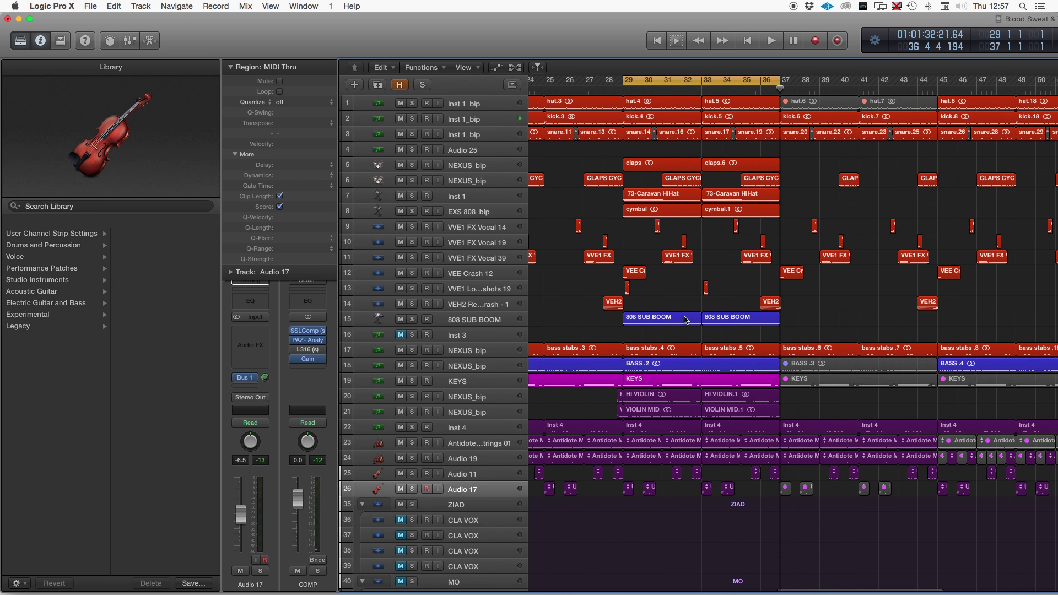
Mute the CHORUS and CAM tracks and every track from 808 SUB BOOM (15) down to the ZIAD stack (35).
{"action": "scroll", "coordinate": [686, 319], "scroll_direction": "down", "scroll_amount": 5}
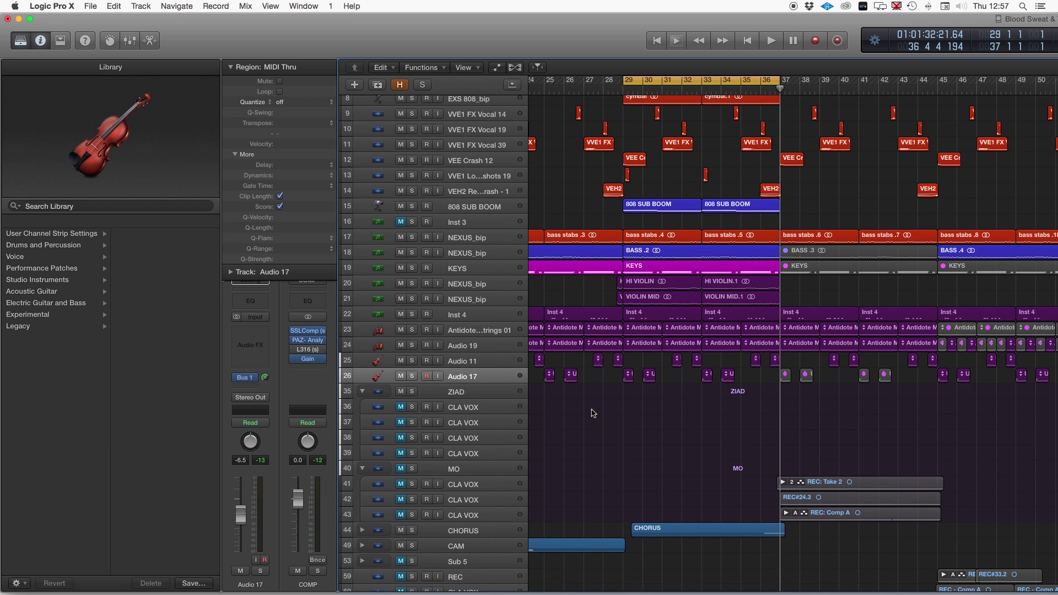
{"action": "left_click", "coordinate": [399, 533]}
{"action": "left_click", "coordinate": [401, 546]}
{"action": "scroll", "coordinate": [435, 376], "scroll_direction": "up", "scroll_amount": 5}
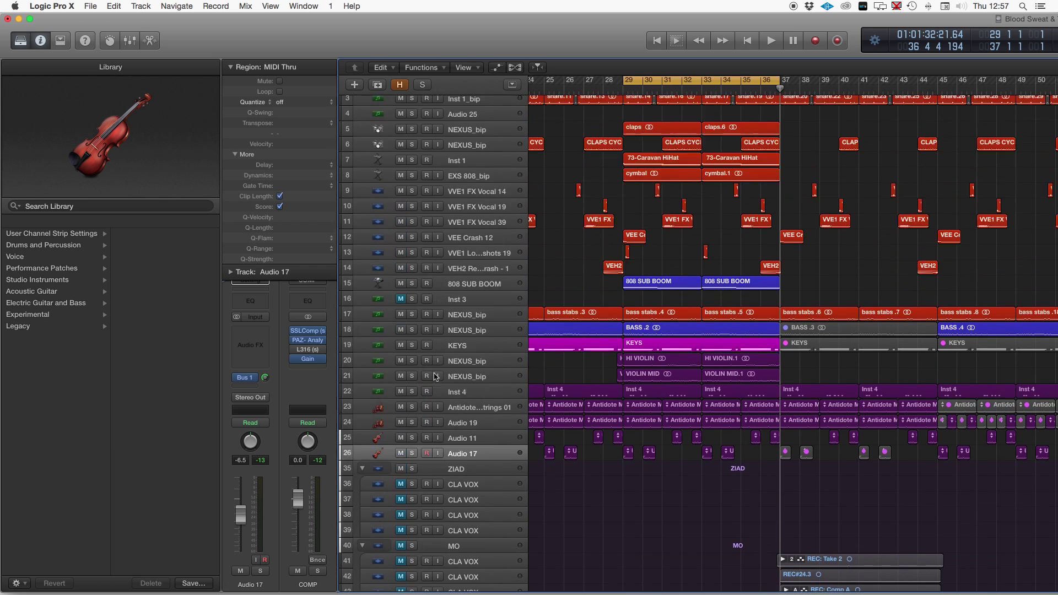
{"action": "scroll", "coordinate": [435, 376], "scroll_direction": "up", "scroll_amount": 2}
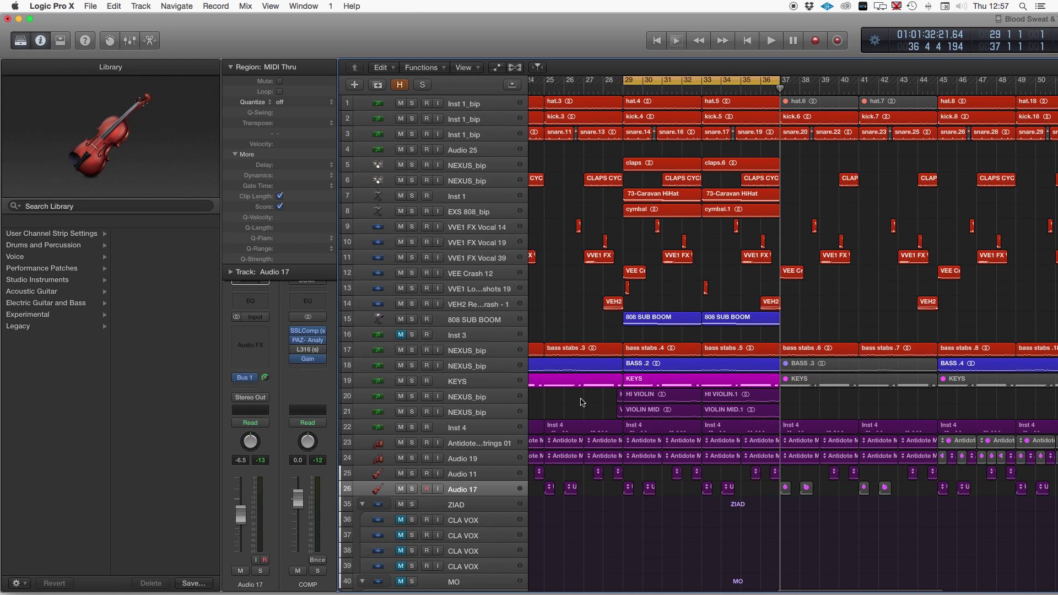
{"action": "left_click_drag", "start_coordinate": [401, 320], "coordinate": [405, 505]}
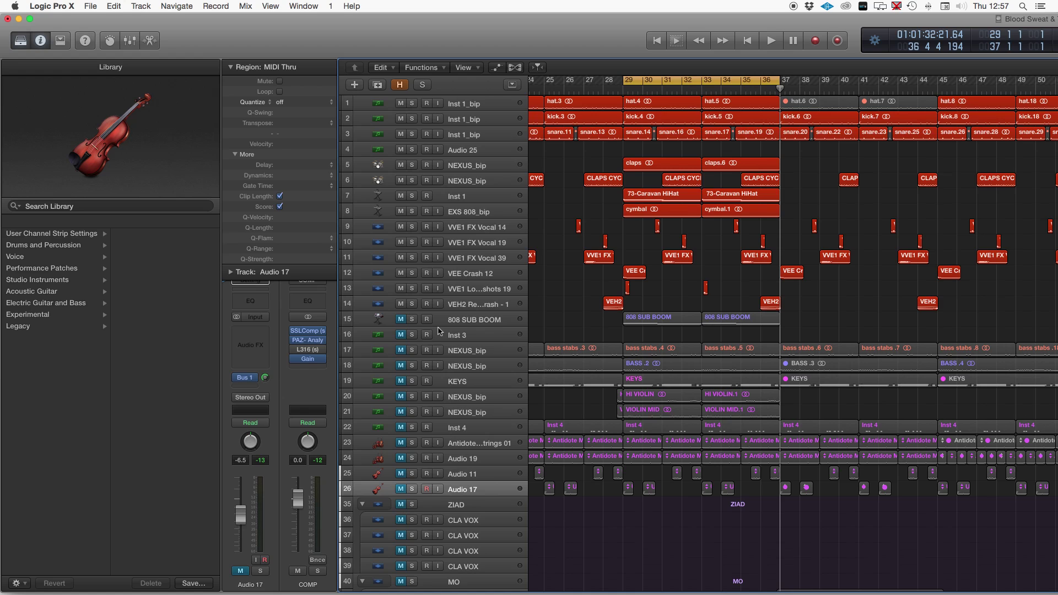
{"action": "scroll", "coordinate": [572, 219], "scroll_direction": "right", "scroll_amount": 1}
{"action": "scroll", "coordinate": [571, 215], "scroll_direction": "up", "scroll_amount": 1}
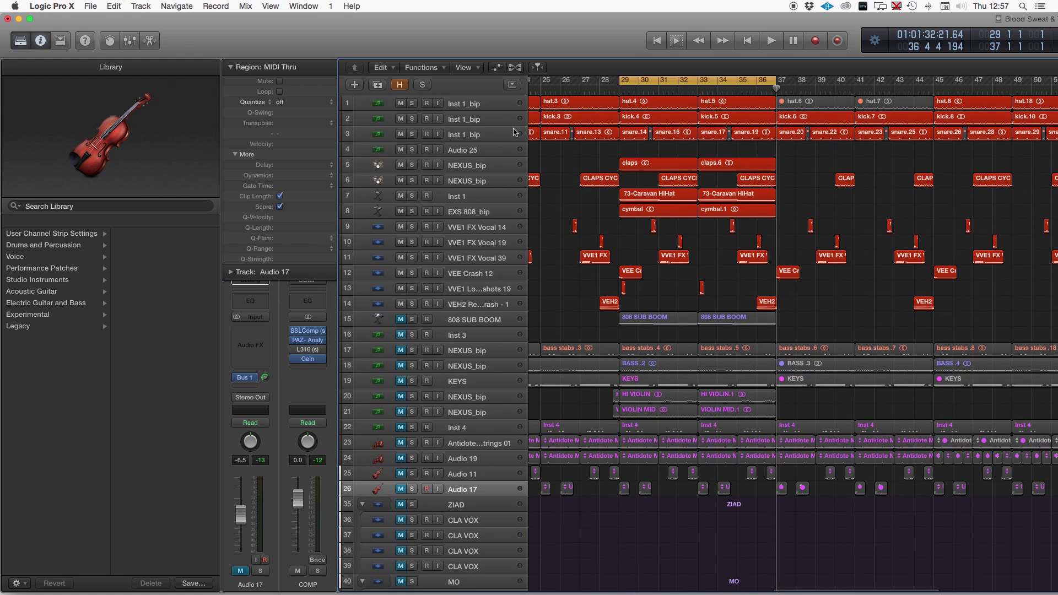
Move the kick track above the hat track and mute tracks 2 to 14 to audition the kick alone.
{"action": "left_click_drag", "start_coordinate": [491, 120], "coordinate": [489, 96]}
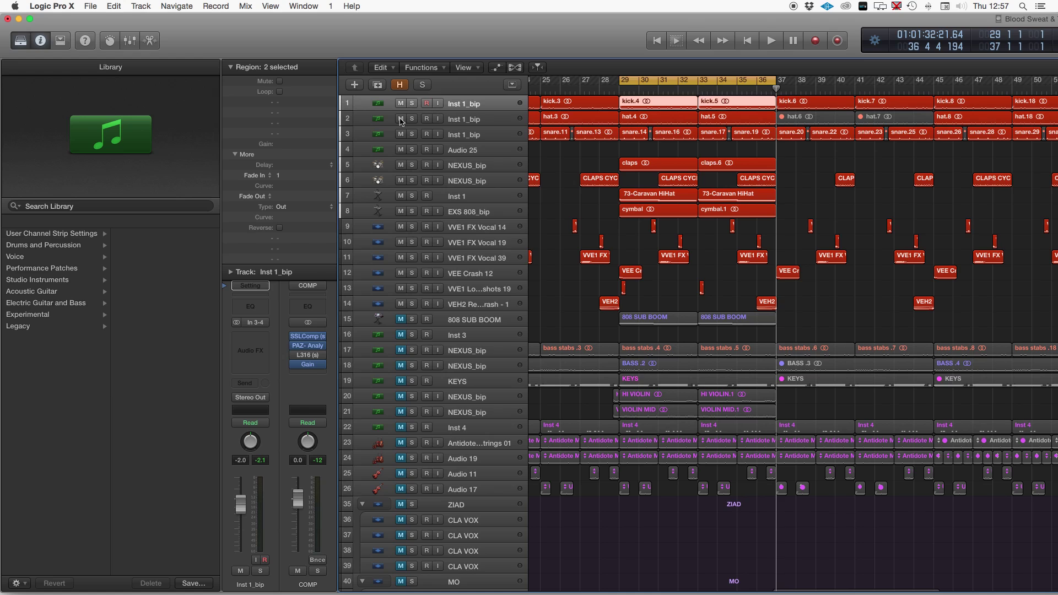
{"action": "left_click_drag", "start_coordinate": [401, 121], "coordinate": [465, 274]}
{"action": "scroll", "coordinate": [465, 274], "scroll_direction": "down", "scroll_amount": 1}
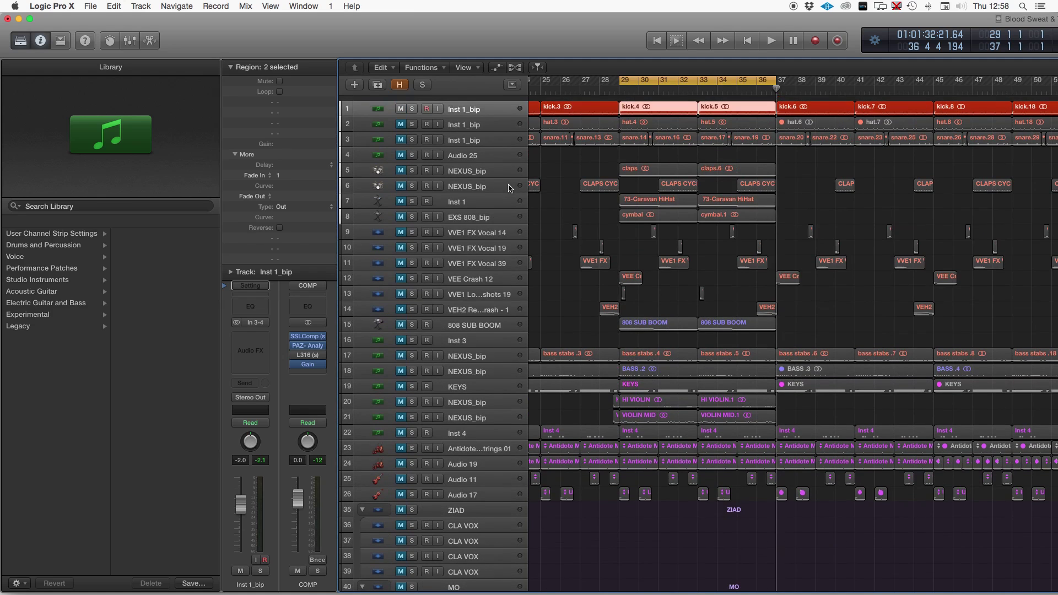
{"action": "key", "text": "shift+space"}
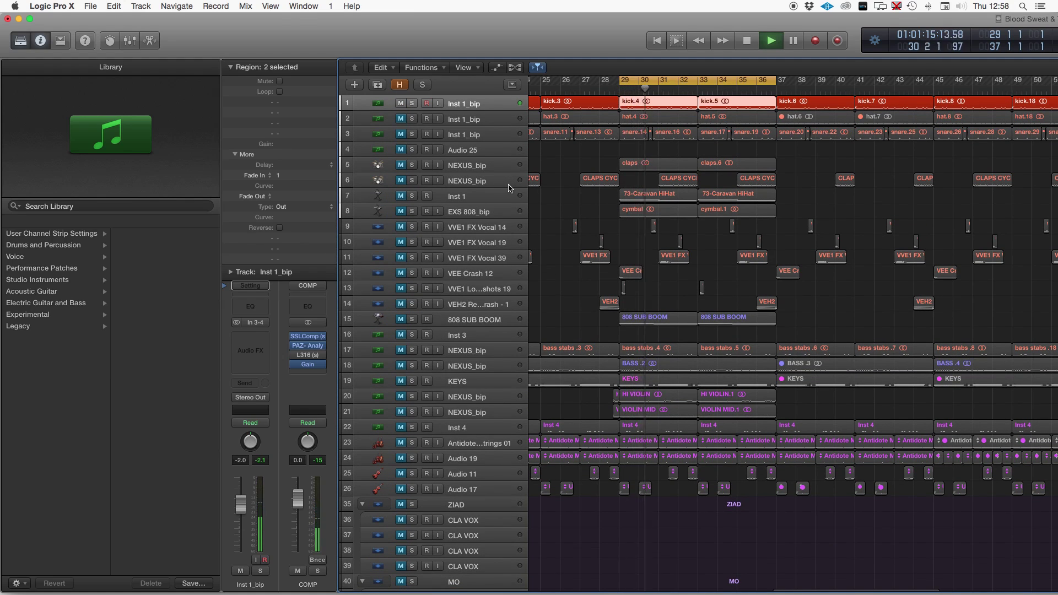
{"action": "key", "text": "space"}
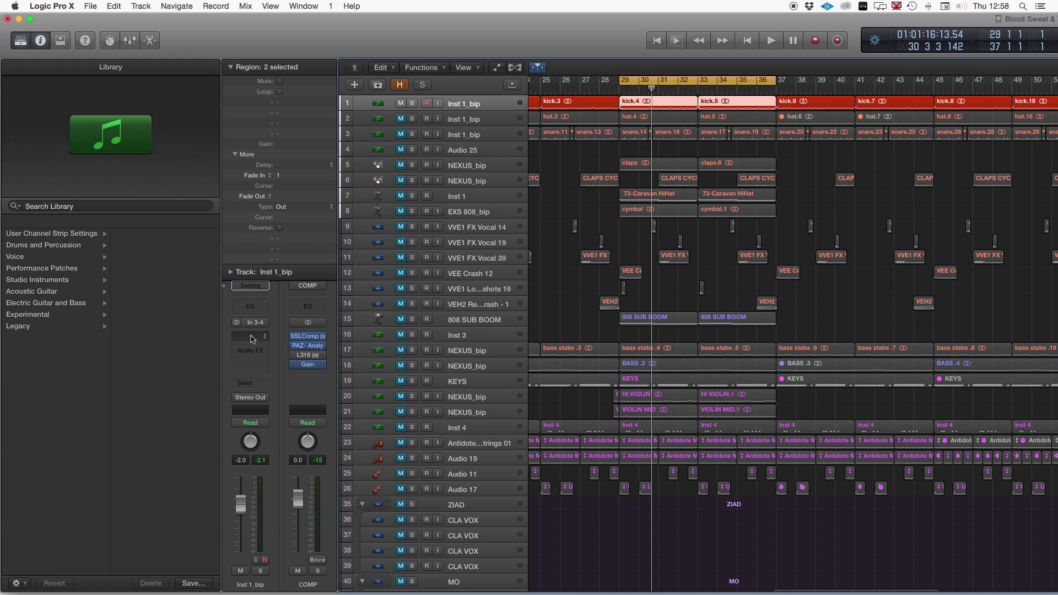
Route the kick track's output to Bus 3 (GLUE - DRUM) and open The Glue compressor on that bus beside the channel strips.
{"action": "left_click", "coordinate": [259, 402]}
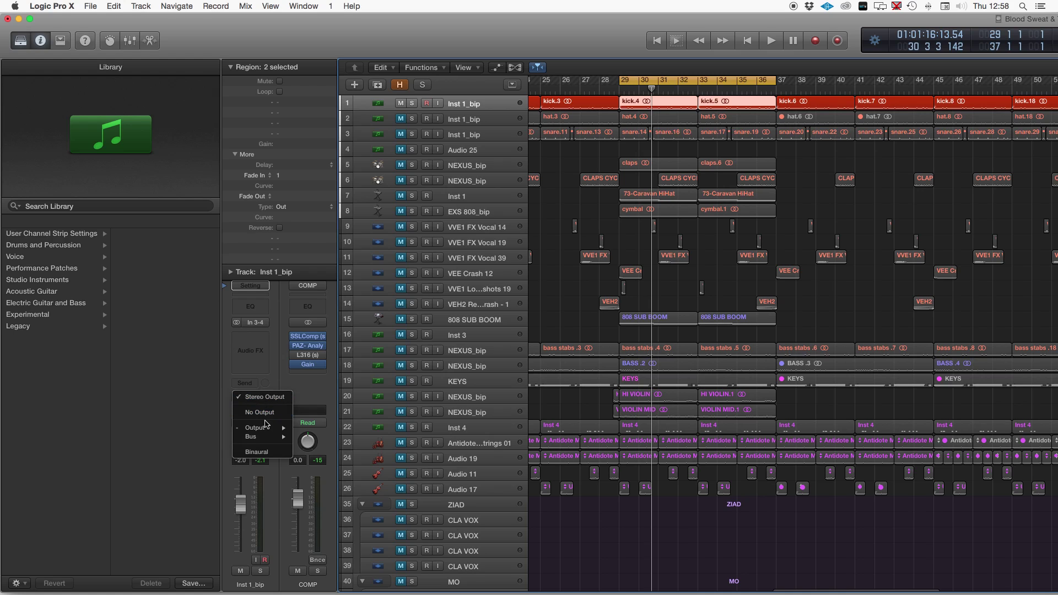
{"action": "mouse_move", "coordinate": [263, 430]}
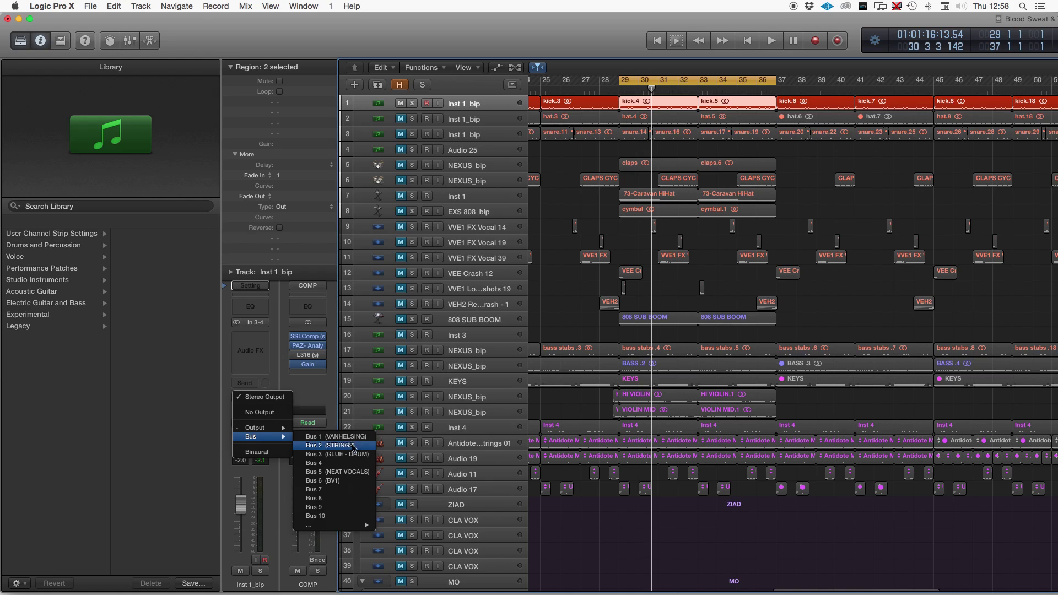
{"action": "left_click", "coordinate": [352, 455]}
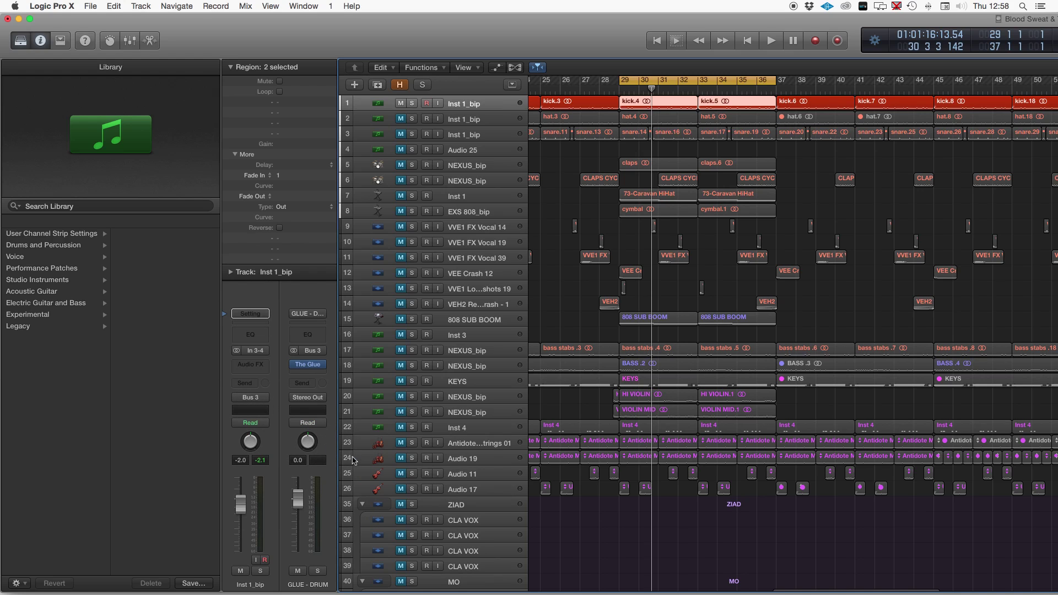
{"action": "left_click", "coordinate": [310, 369]}
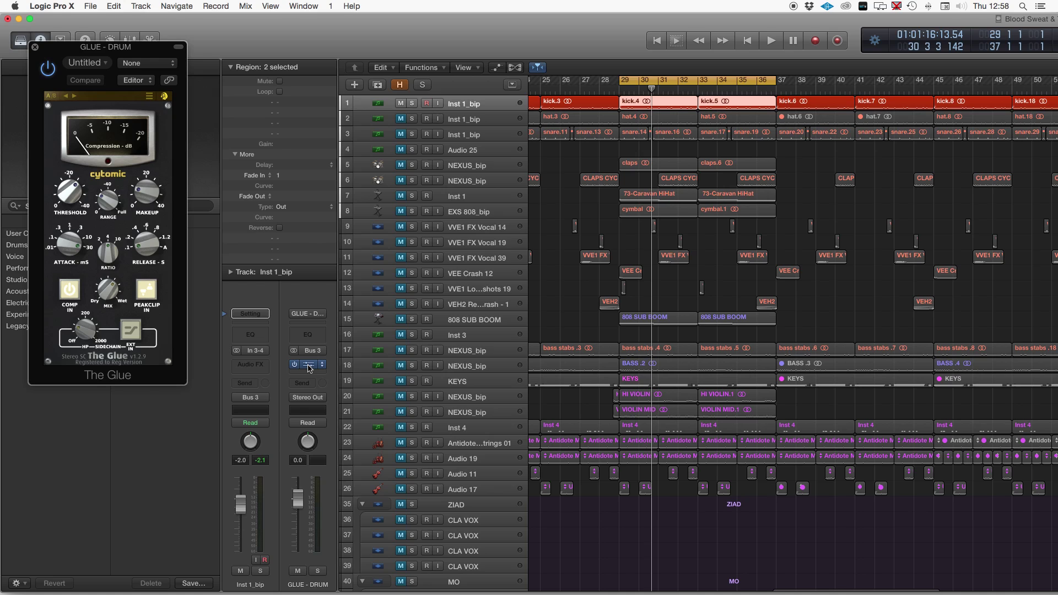
{"action": "left_click_drag", "start_coordinate": [113, 46], "coordinate": [443, 118]}
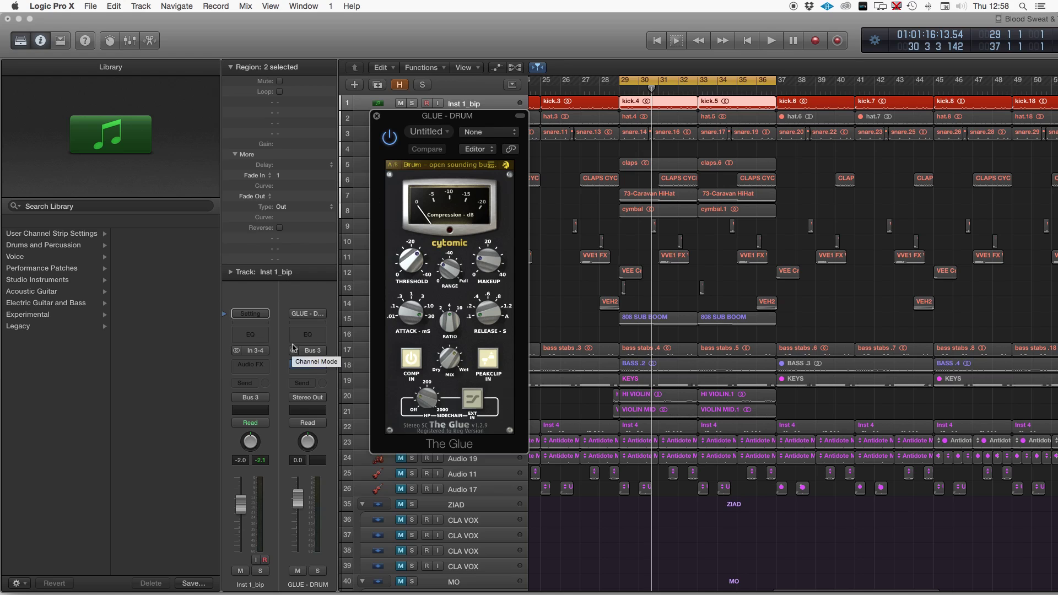
{"action": "left_click", "coordinate": [320, 366]}
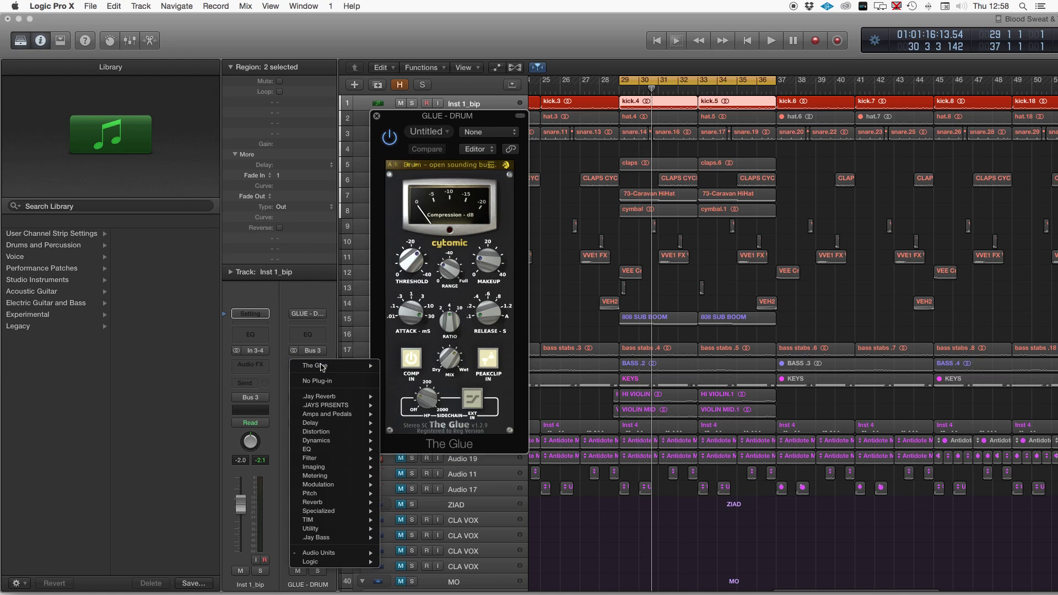
{"action": "mouse_move", "coordinate": [331, 441]}
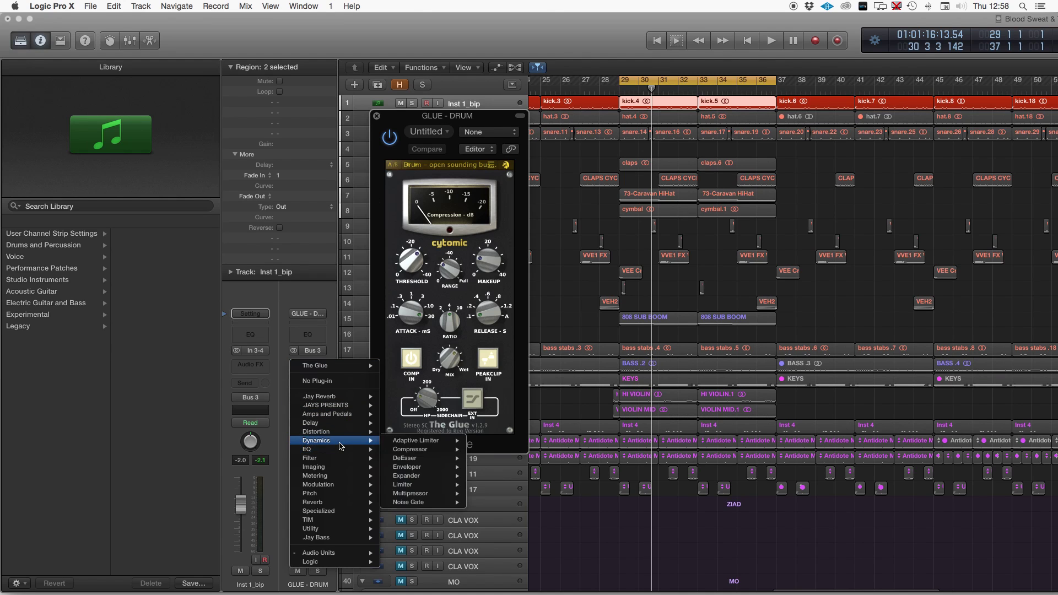
{"action": "left_click", "coordinate": [325, 208]}
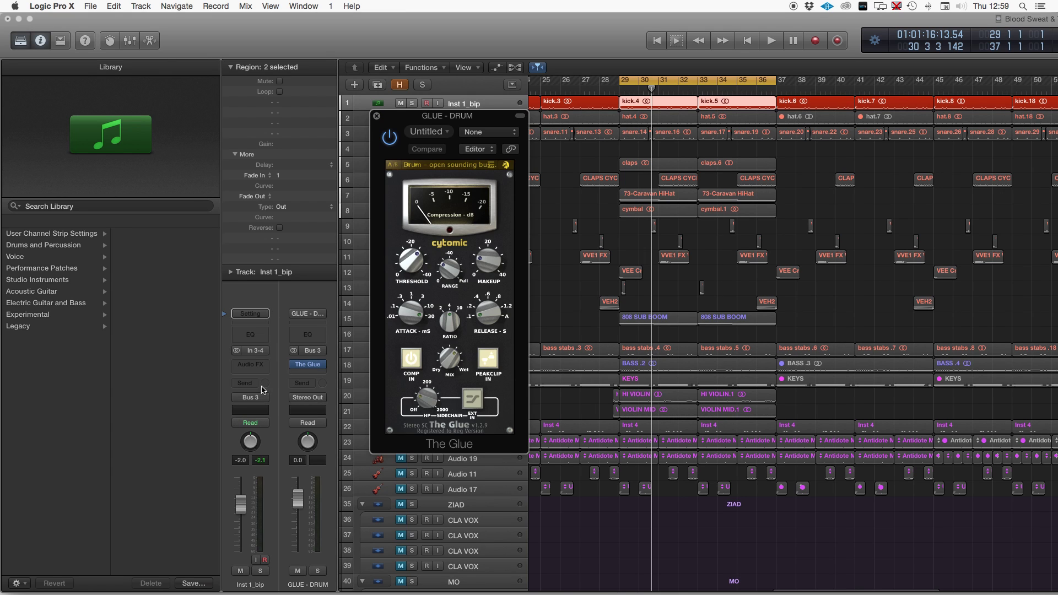
{"action": "left_click", "coordinate": [377, 117]}
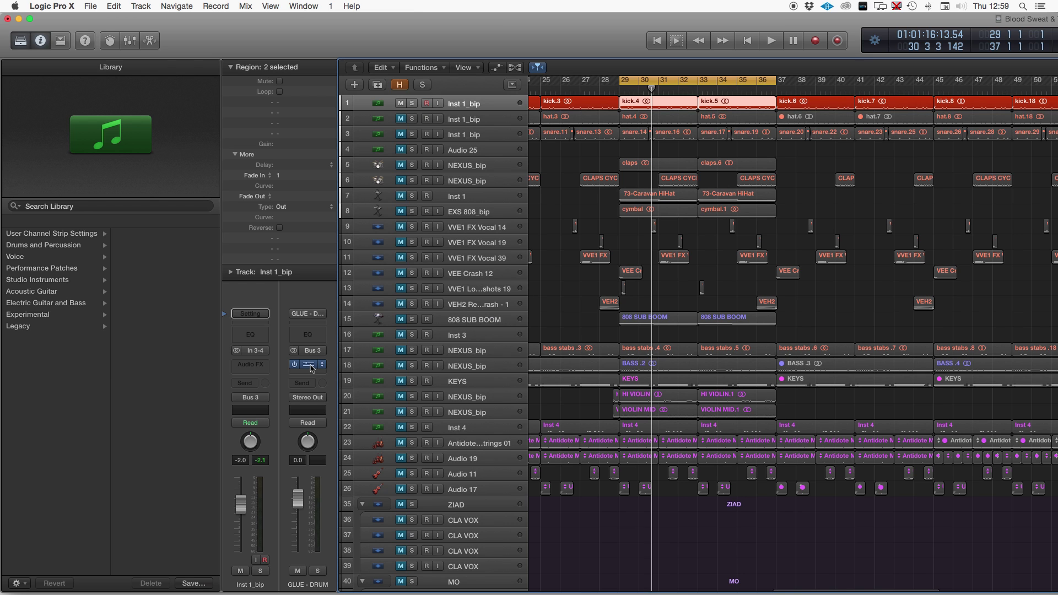
{"action": "left_click", "coordinate": [310, 366]}
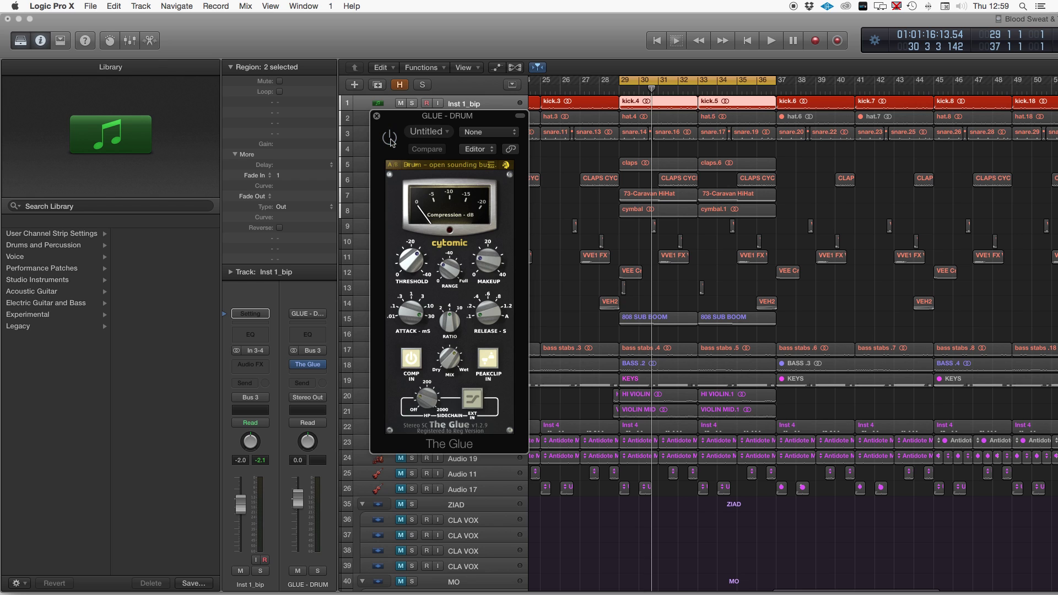
Compare the kick's playback with The Glue bypassed and with it enabled, leaving the compressor switched on.
{"action": "key", "text": "space"}
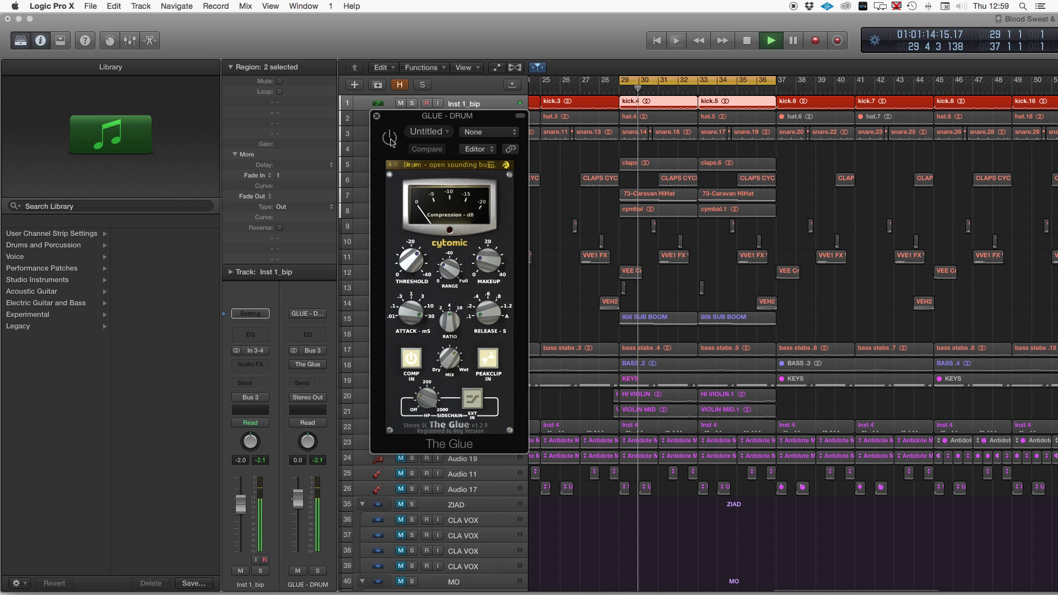
{"action": "key", "text": "space"}
{"action": "left_click", "coordinate": [389, 139]}
{"action": "key", "text": "space"}
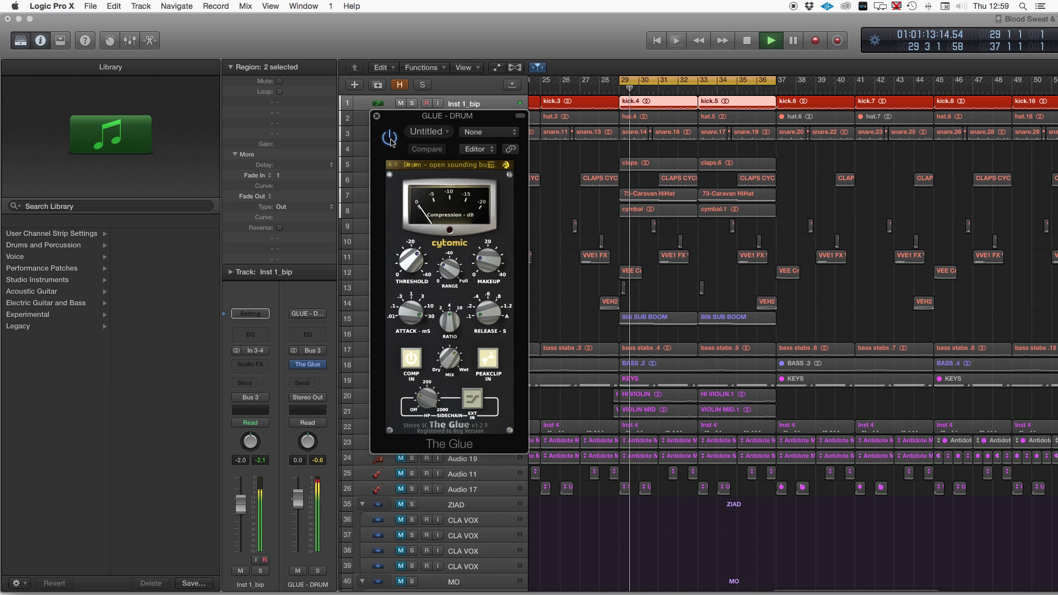
{"action": "key", "text": "space"}
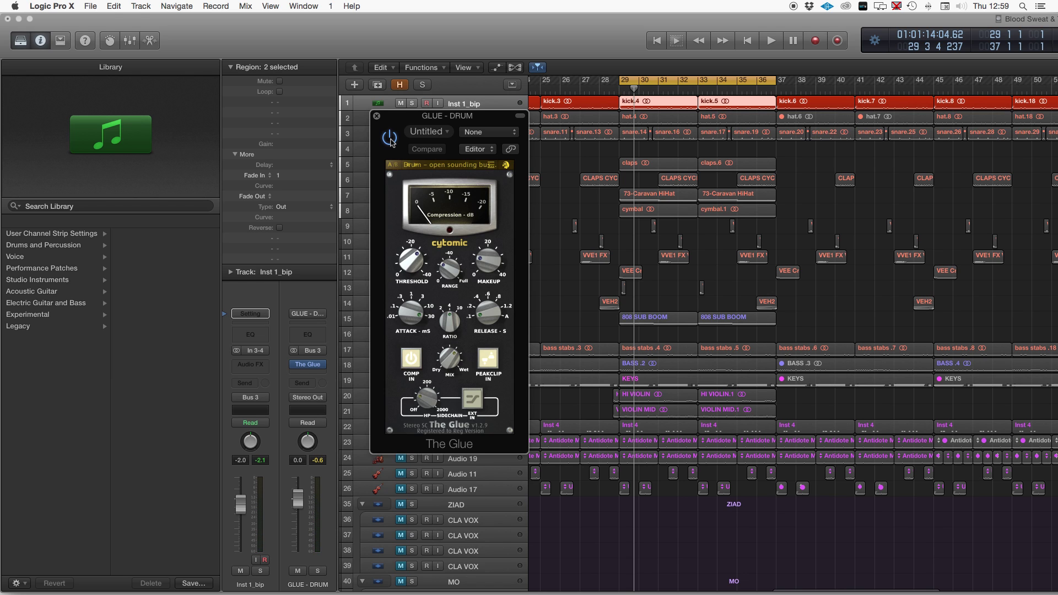
{"action": "key", "text": "space"}
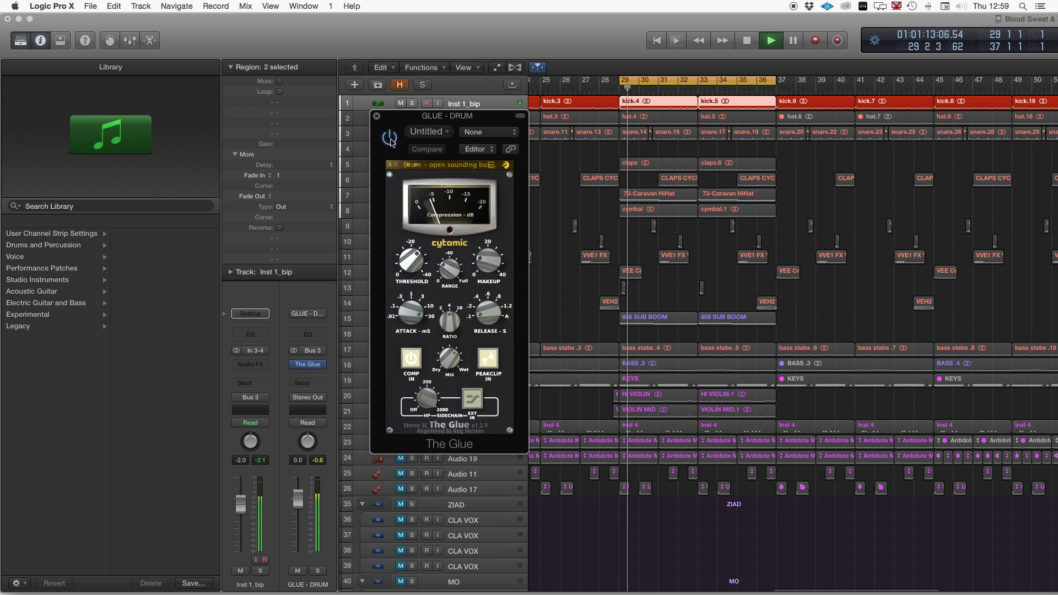
{"action": "key", "text": "space"}
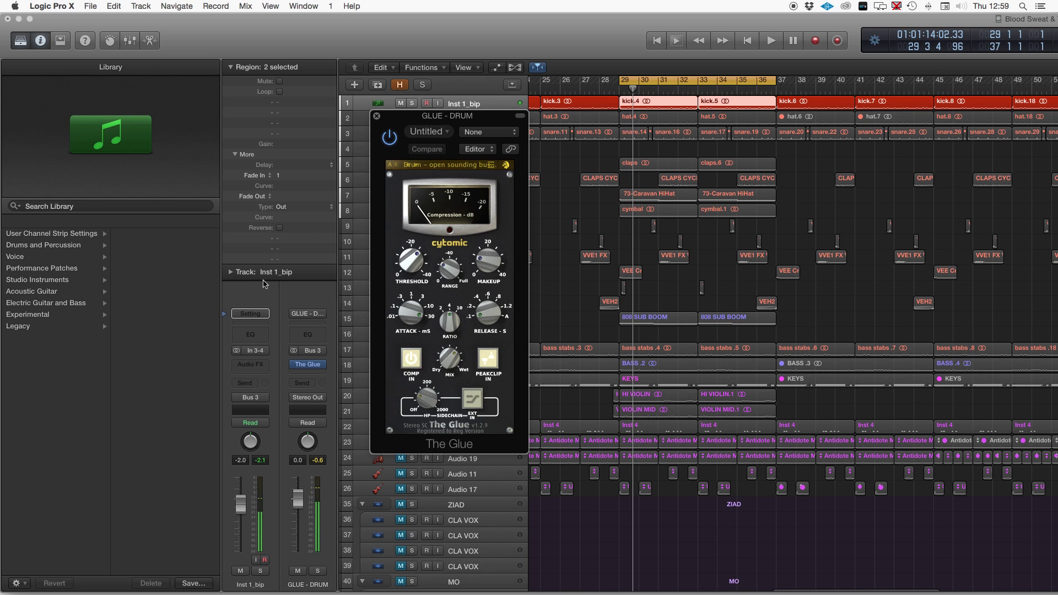
Add a Channel EQ to the kick track and load its 80hz preset.
{"action": "left_click", "coordinate": [253, 335]}
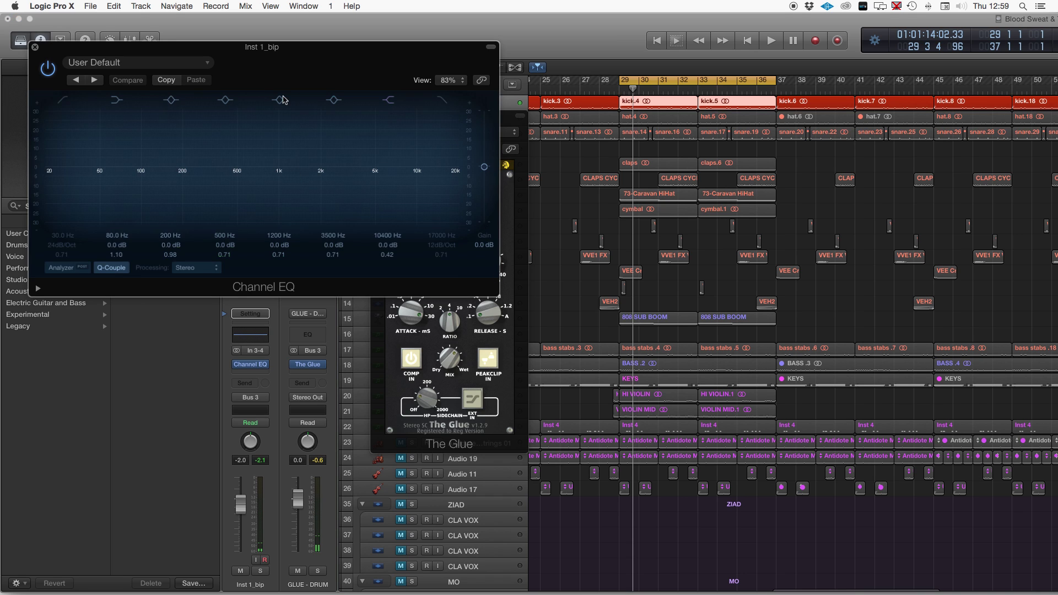
{"action": "left_click", "coordinate": [142, 64]}
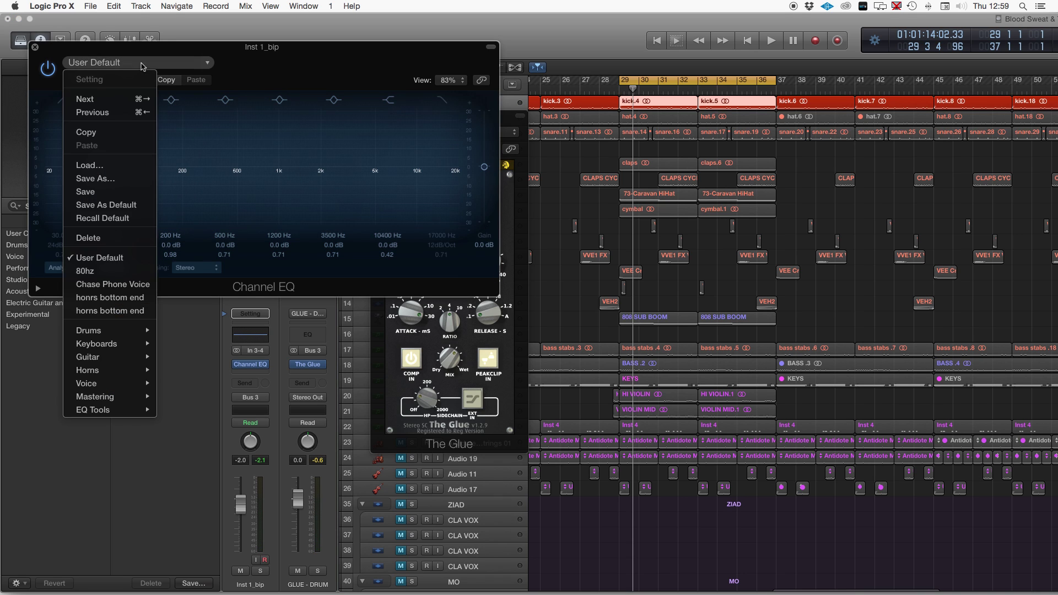
{"action": "left_click", "coordinate": [85, 271]}
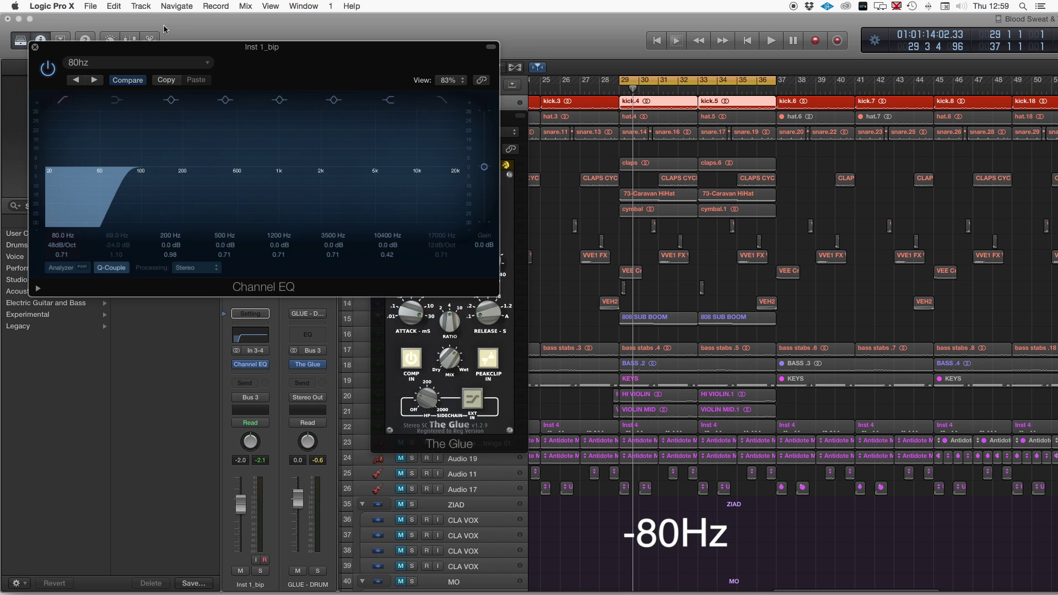
{"action": "left_click_drag", "start_coordinate": [164, 47], "coordinate": [543, 219]}
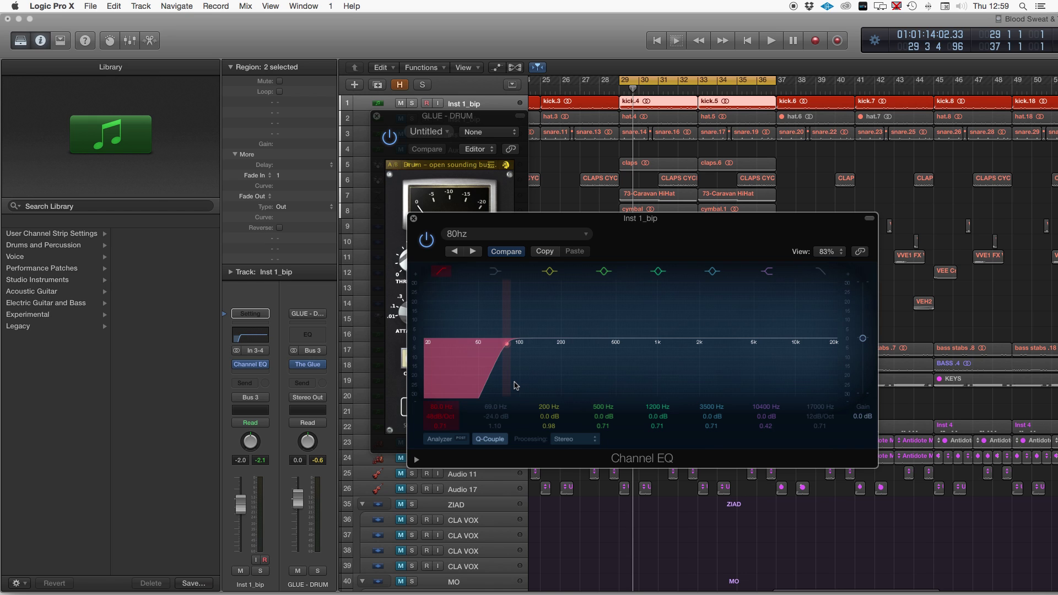
Lower the kick EQ's low-cut frequency to 40 Hz and turn on the analyzer while playing the kick.
{"action": "left_click_drag", "start_coordinate": [514, 362], "coordinate": [470, 369]}
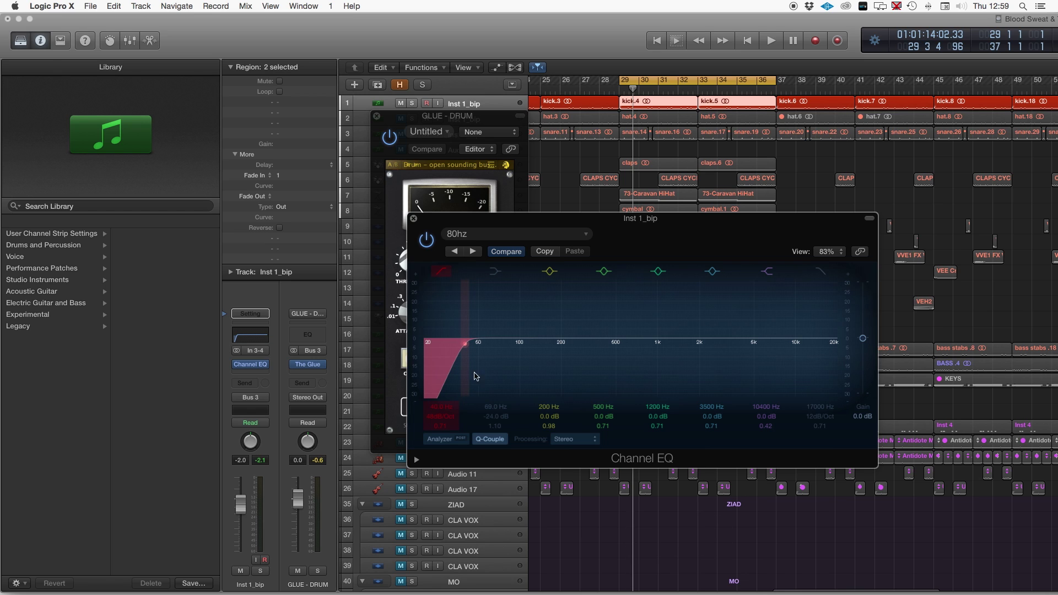
{"action": "key", "text": "space"}
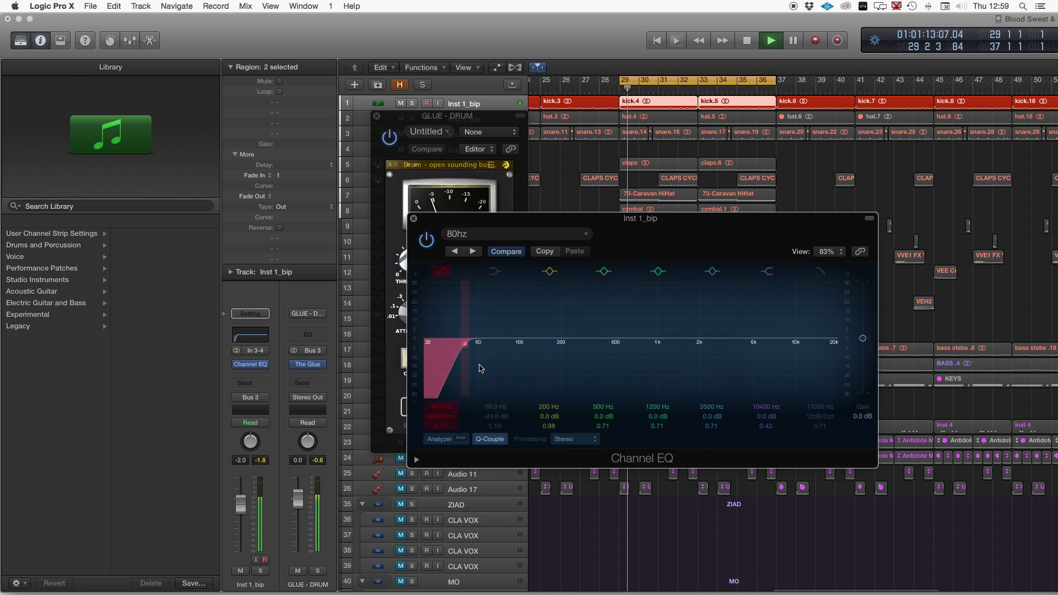
{"action": "left_click", "coordinate": [445, 439]}
{"action": "key", "text": "space"}
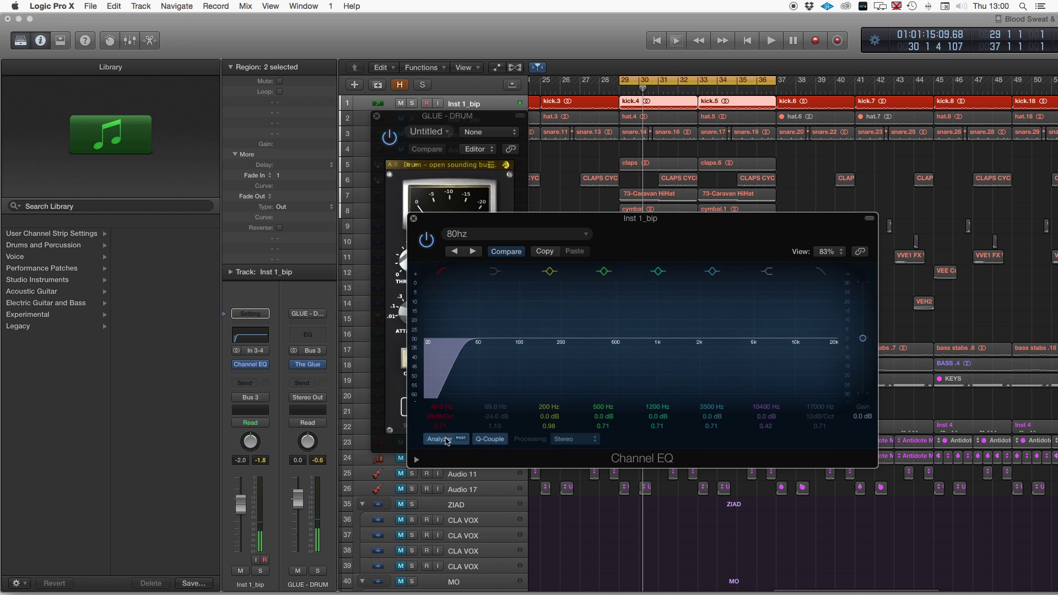
{"action": "key", "text": "space"}
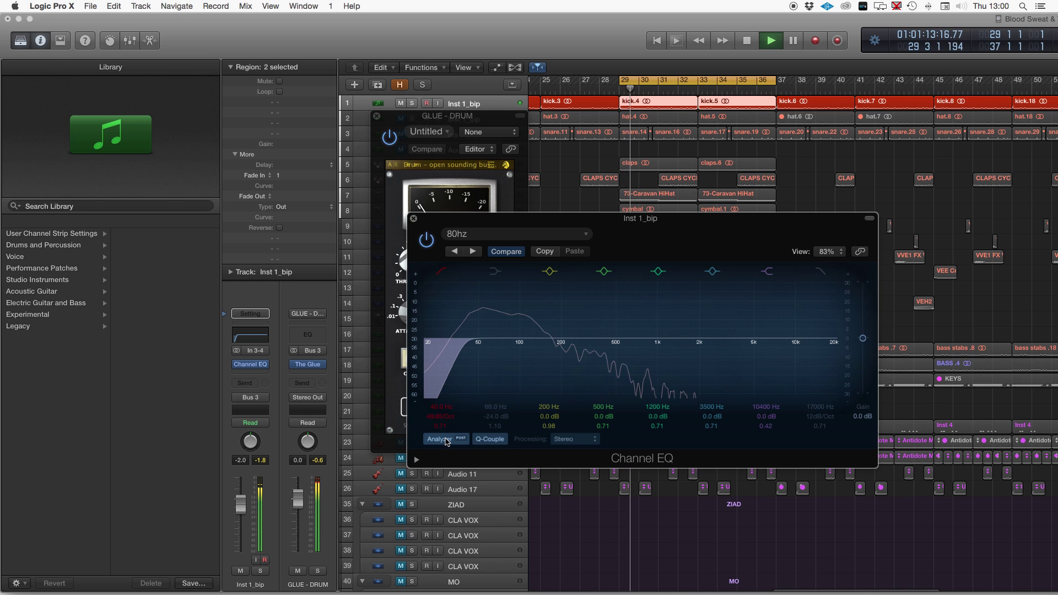
Compare the kick's playback with the EQ's low-cut band bypassed and with it enabled, leaving the band on.
{"action": "left_click", "coordinate": [439, 272]}
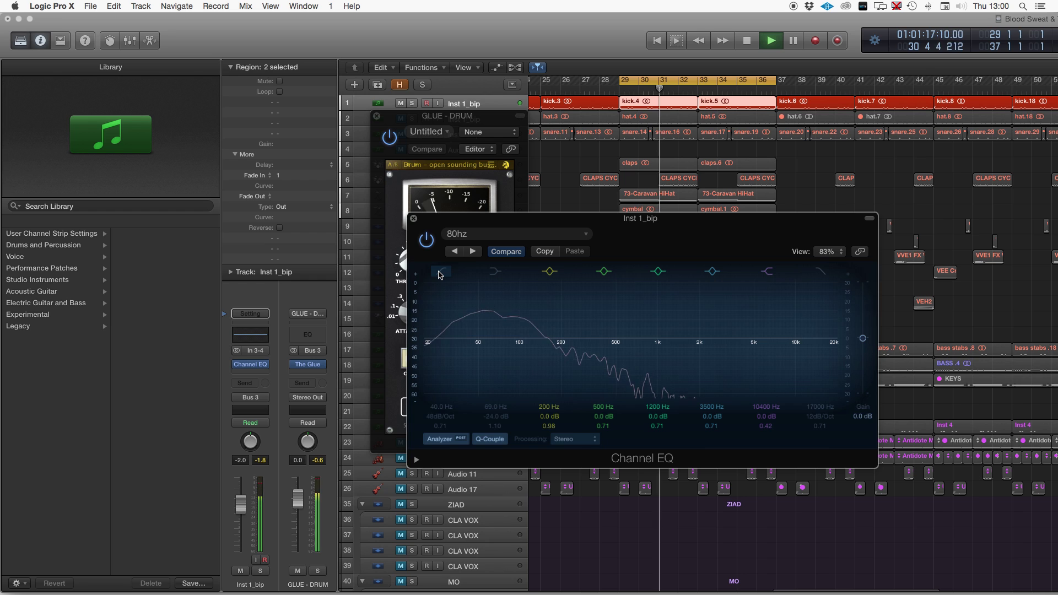
{"action": "key", "text": "space"}
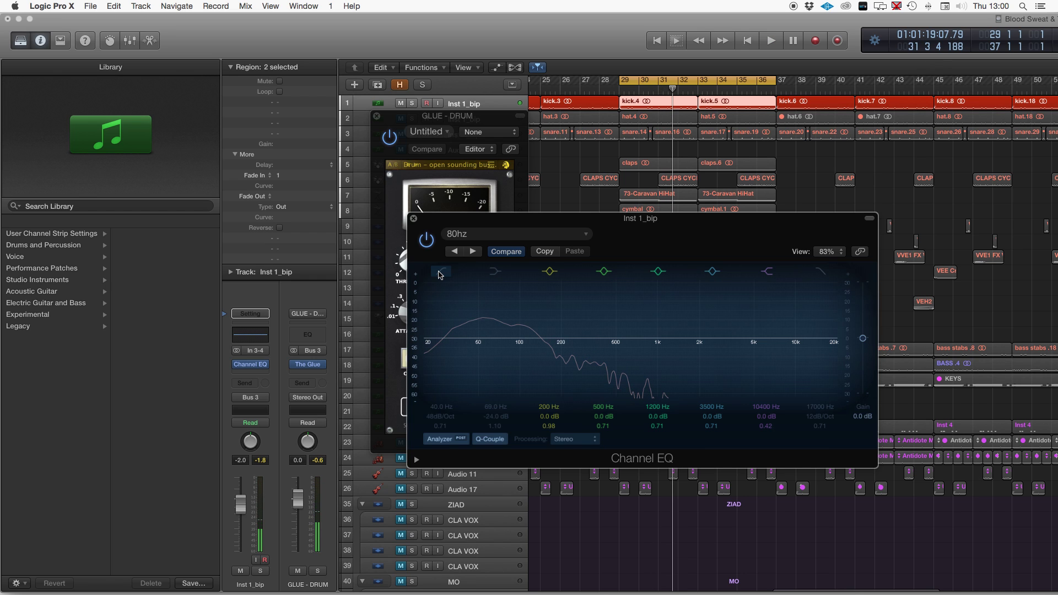
{"action": "left_click", "coordinate": [440, 273]}
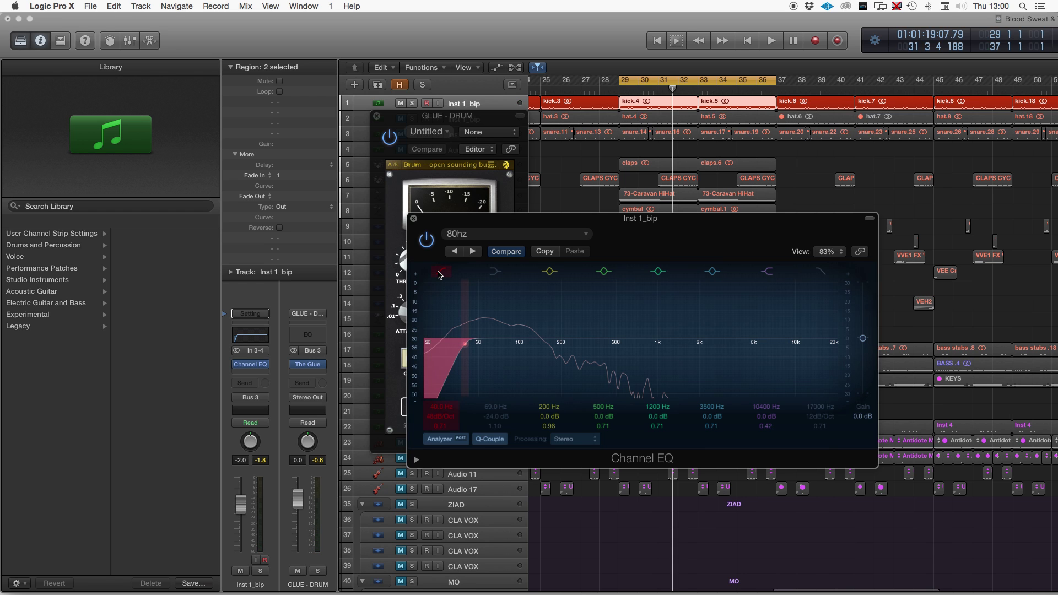
{"action": "key", "text": "space"}
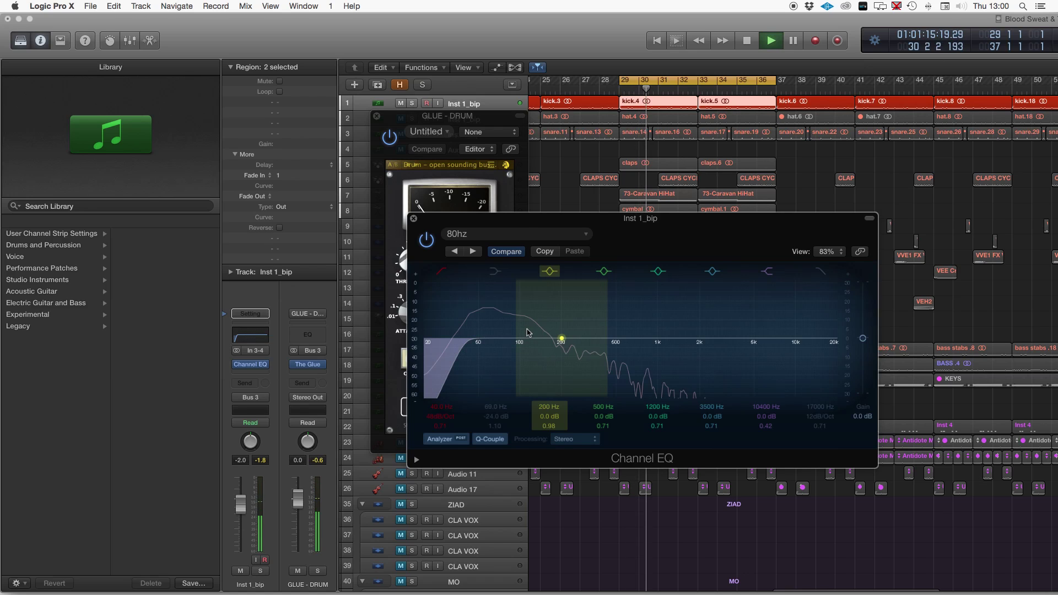
Boost the kick's 200 Hz EQ band by 4 dB with a Q of 1.70 and shift the low shelf to 60 Hz.
{"action": "key", "text": "space"}
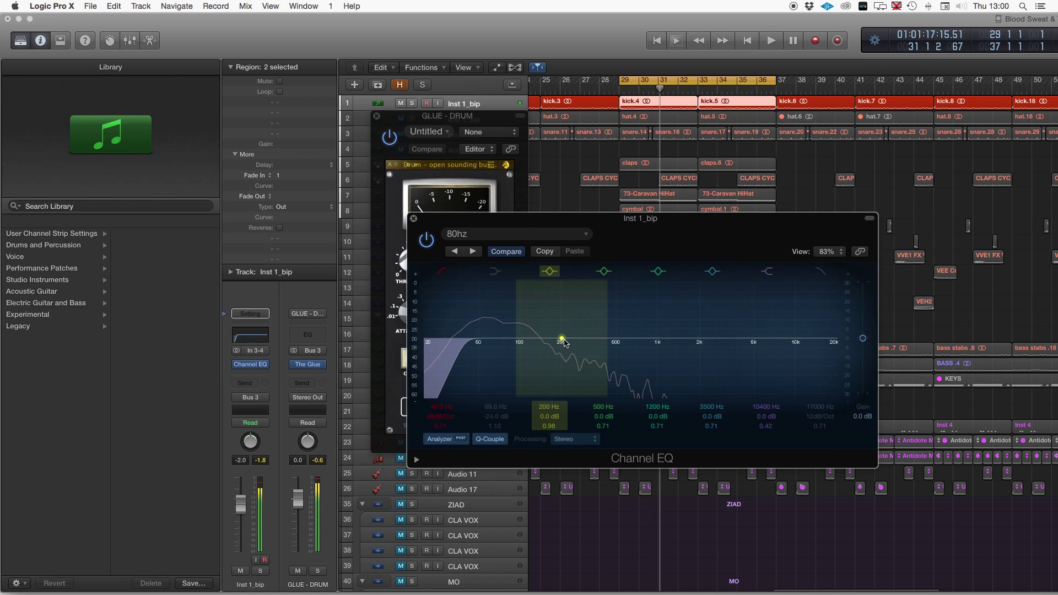
{"action": "left_click_drag", "start_coordinate": [564, 339], "coordinate": [563, 329]}
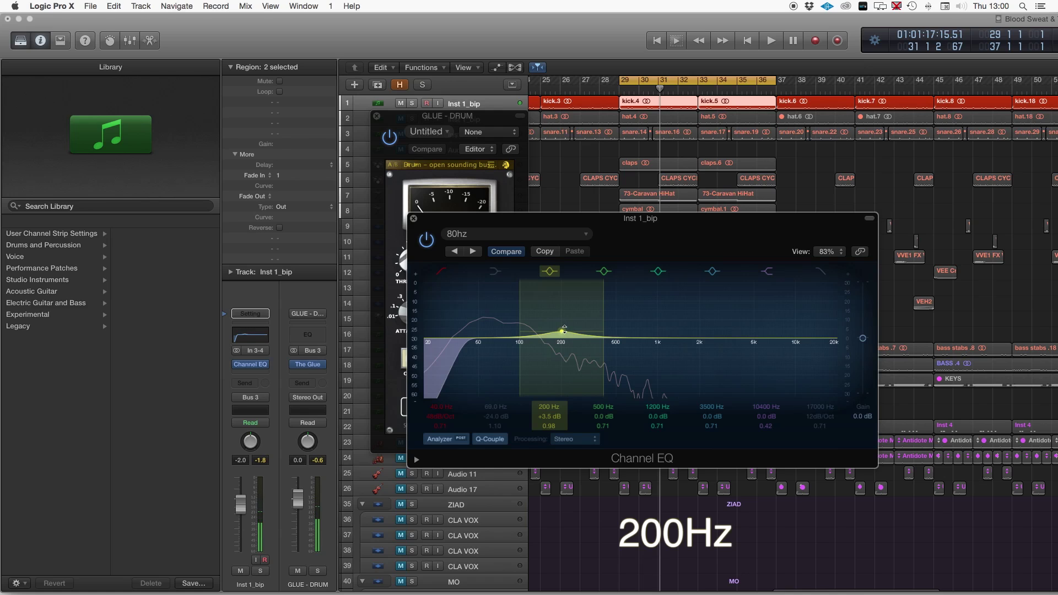
{"action": "left_click_drag", "start_coordinate": [565, 327], "coordinate": [565, 325]}
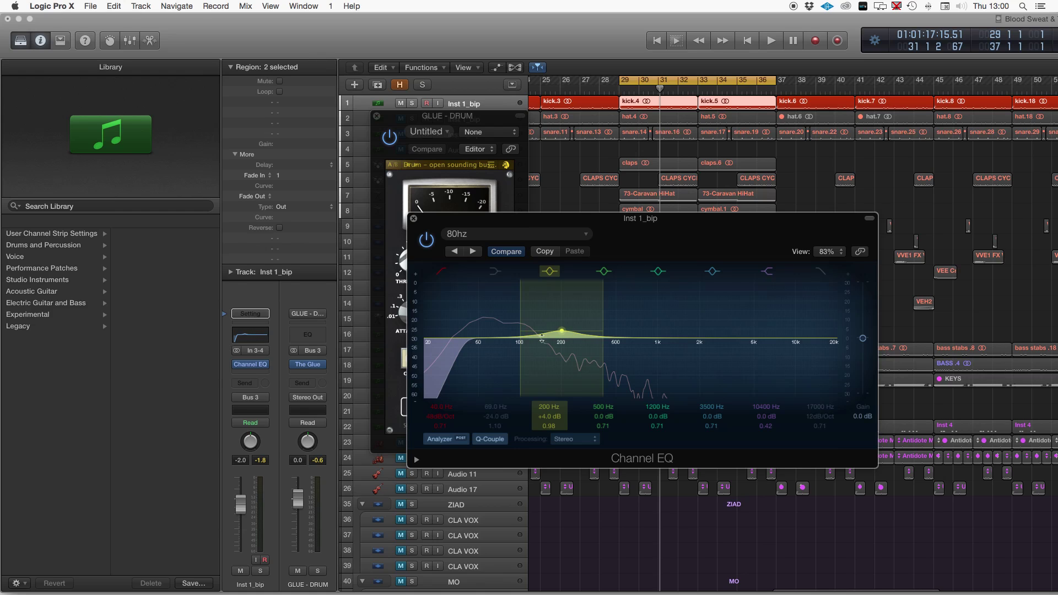
{"action": "left_click_drag", "start_coordinate": [564, 336], "coordinate": [564, 335]}
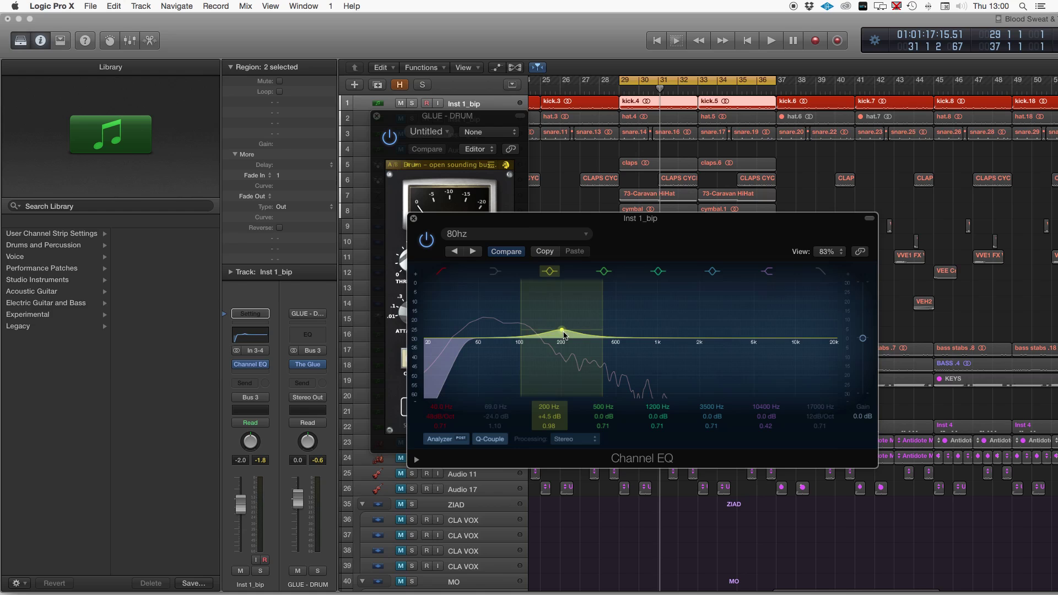
{"action": "key", "text": "space"}
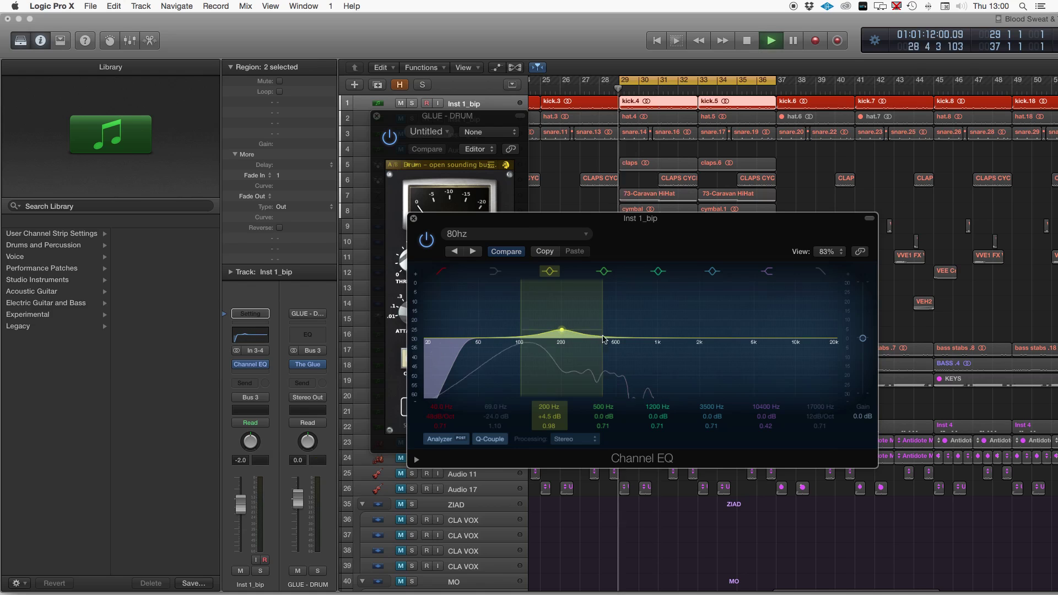
{"action": "left_click_drag", "start_coordinate": [572, 326], "coordinate": [596, 335]}
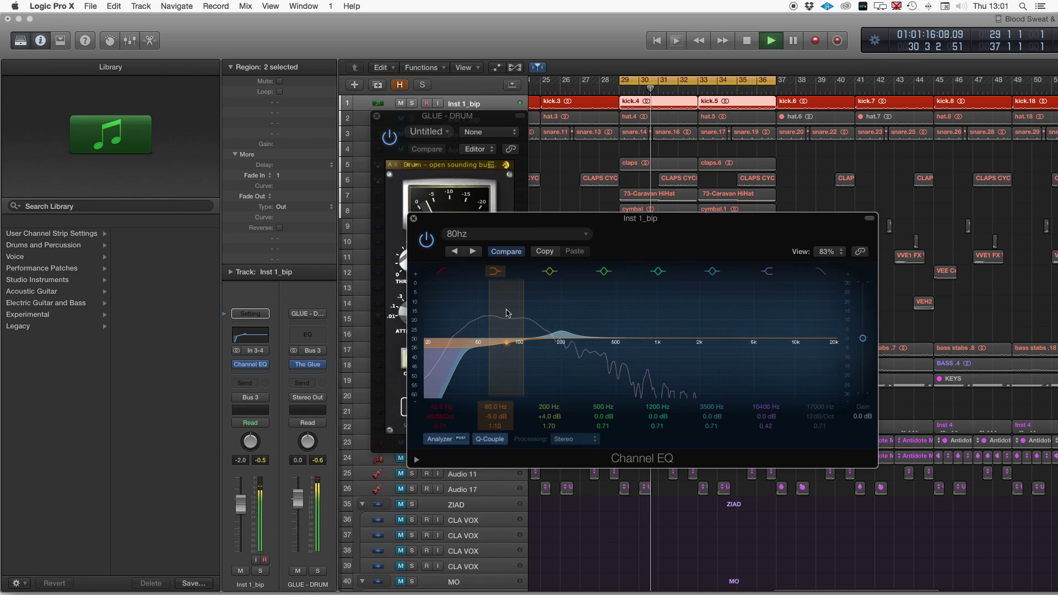
{"action": "left_click_drag", "start_coordinate": [507, 312], "coordinate": [487, 309]}
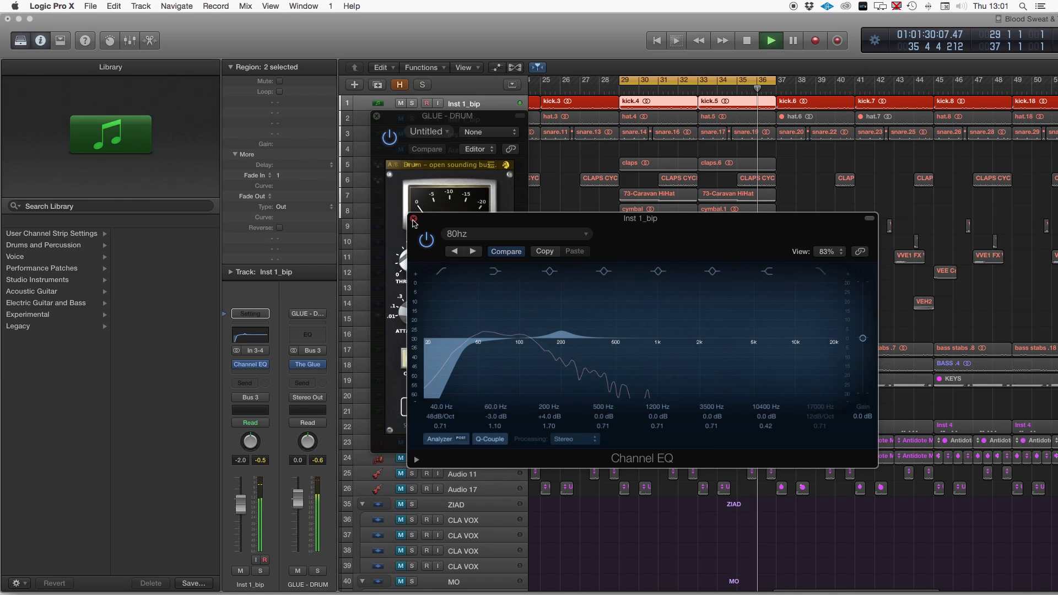
Close the Channel EQ and The Glue windows and stop playback.
{"action": "left_click", "coordinate": [414, 219]}
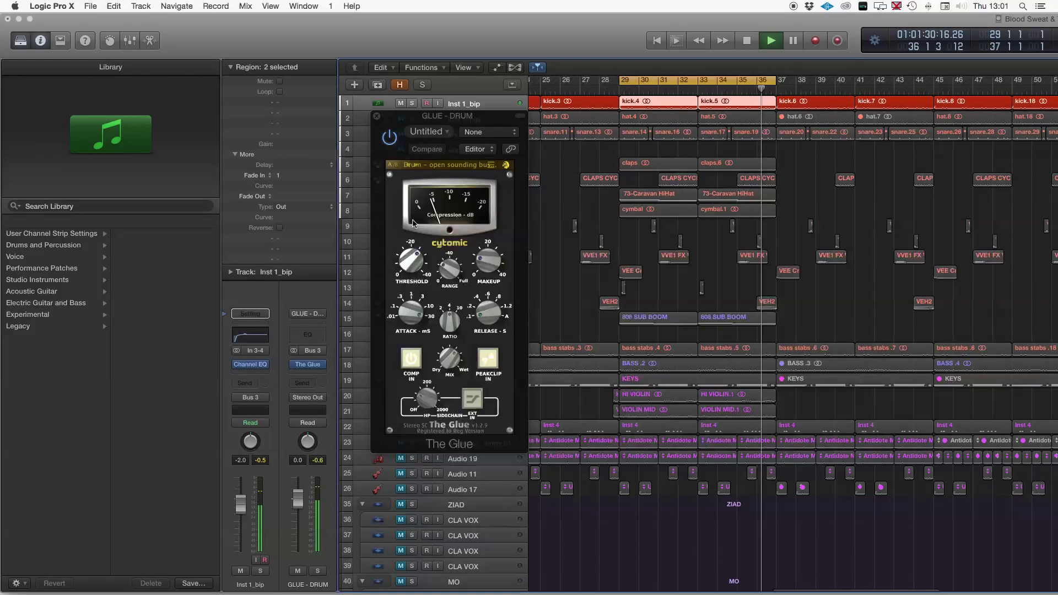
{"action": "left_click", "coordinate": [376, 115]}
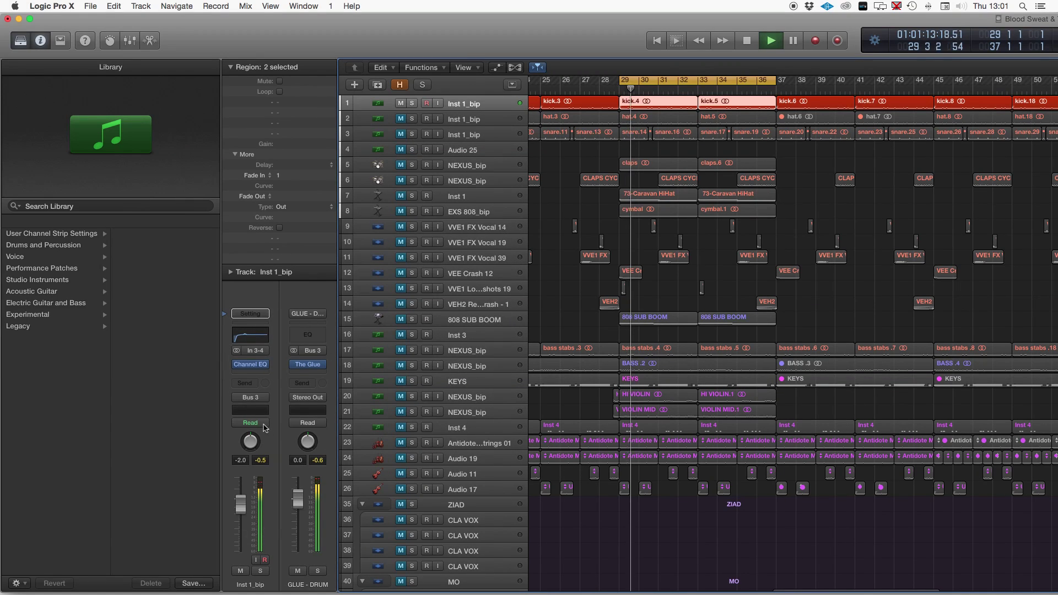
{"action": "key", "text": "space"}
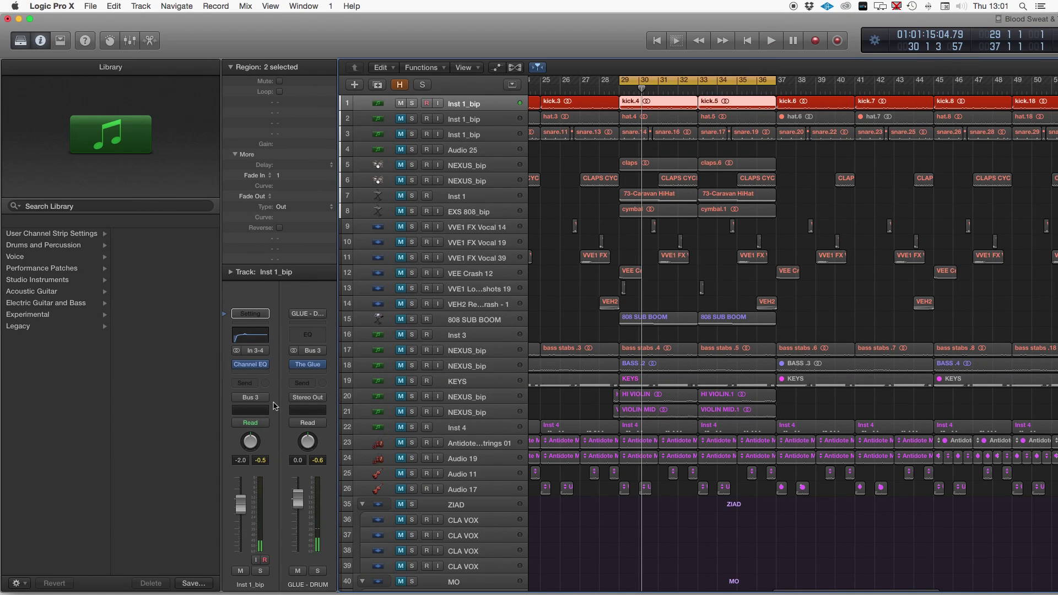
Add a send to Bus 1 (VANHELSING) on the kick track and raise its level slightly during playback.
{"action": "left_click", "coordinate": [248, 384]}
{"action": "mouse_move", "coordinate": [266, 431]}
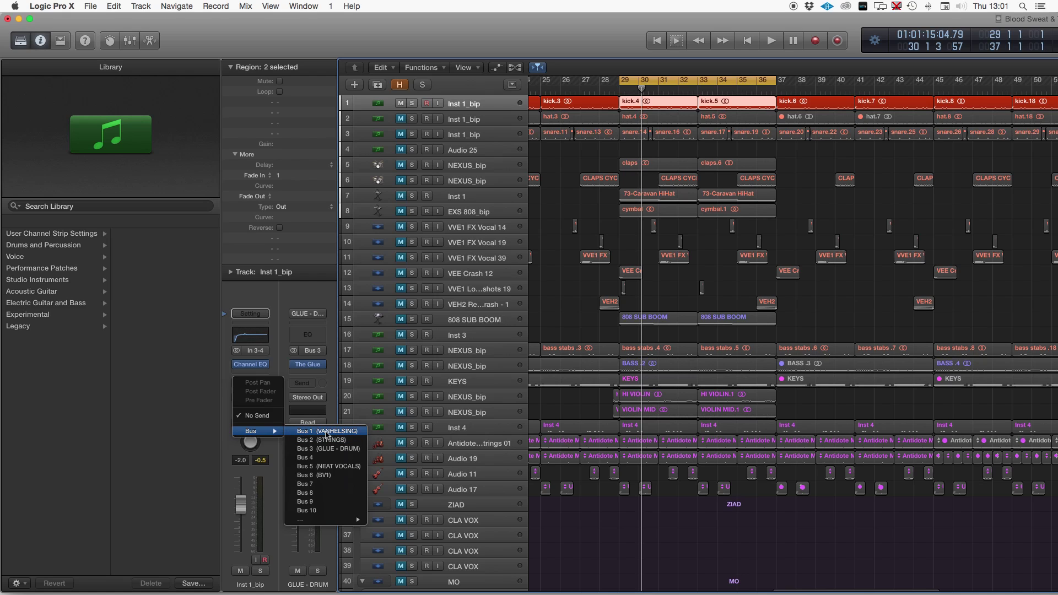
{"action": "left_click", "coordinate": [327, 431]}
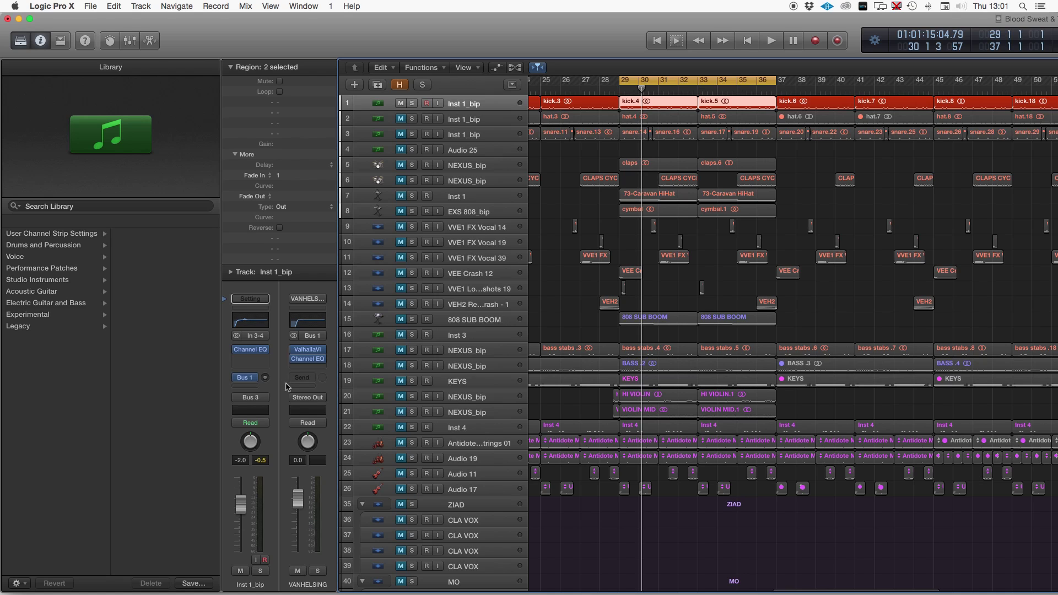
{"action": "scroll", "coordinate": [481, 255], "scroll_direction": "down", "scroll_amount": 5}
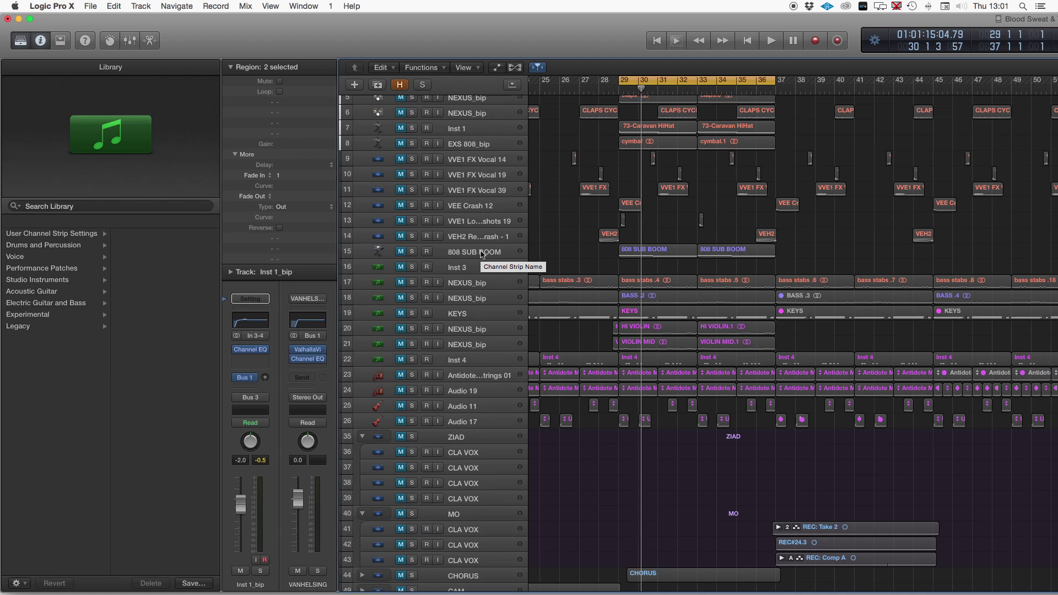
{"action": "scroll", "coordinate": [481, 255], "scroll_direction": "up", "scroll_amount": 5}
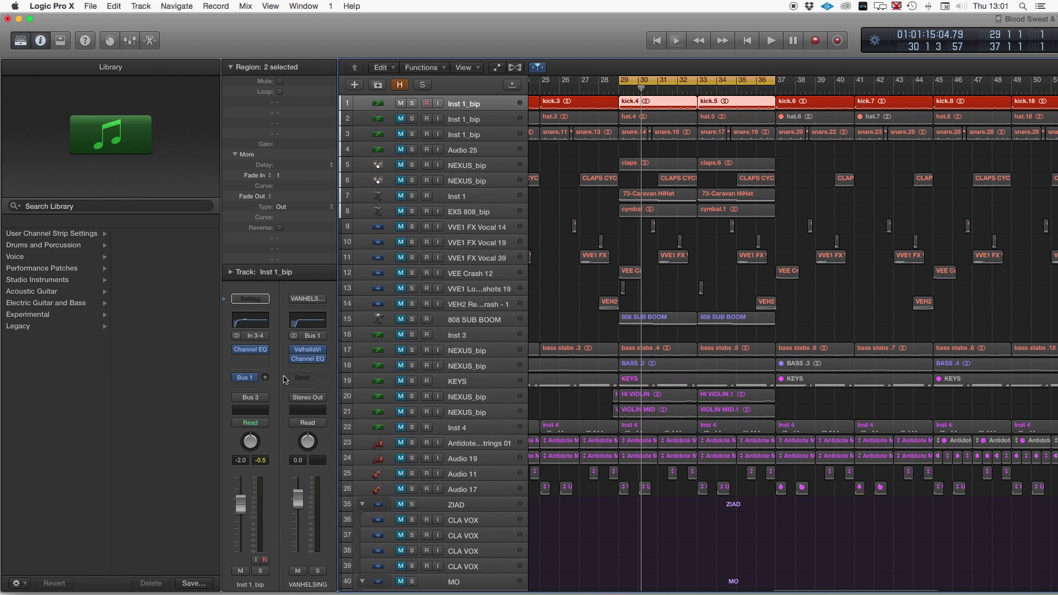
{"action": "key", "text": "space"}
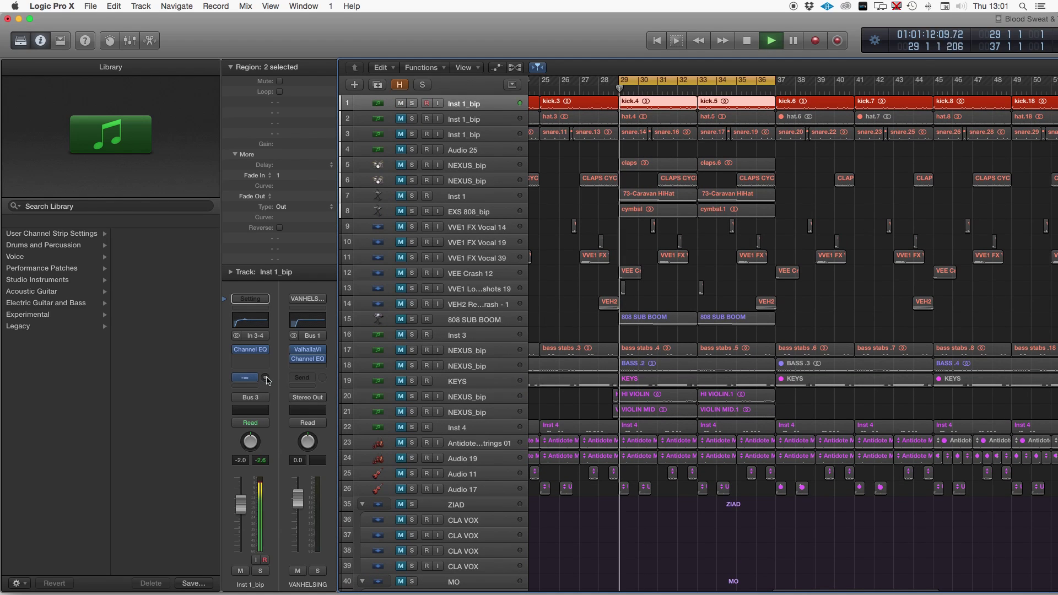
{"action": "left_click_drag", "start_coordinate": [266, 378], "coordinate": [266, 407]}
{"action": "key", "text": "space"}
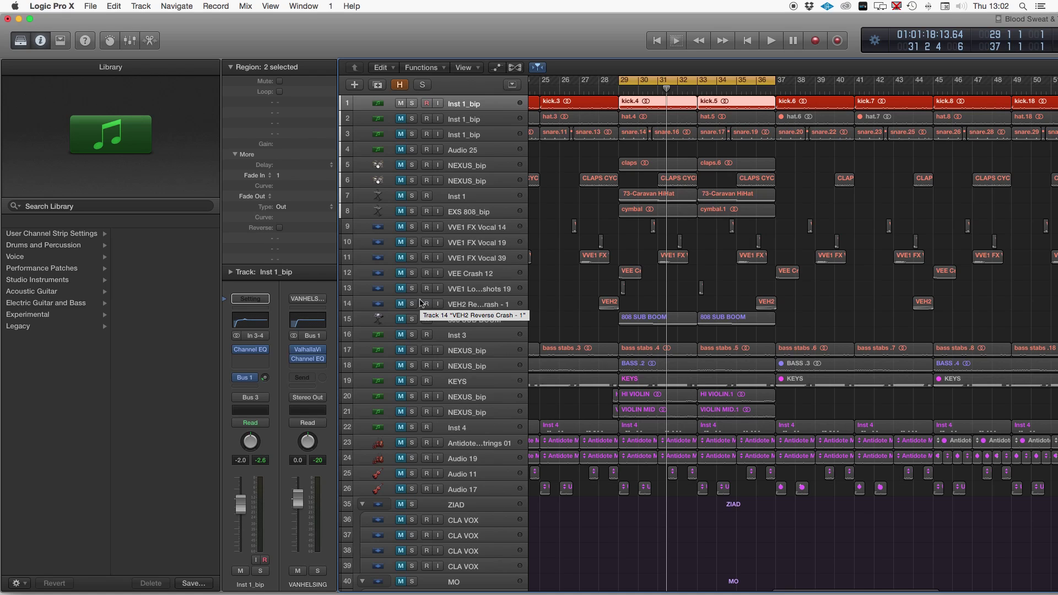
{"action": "mouse_move", "coordinate": [265, 382]}
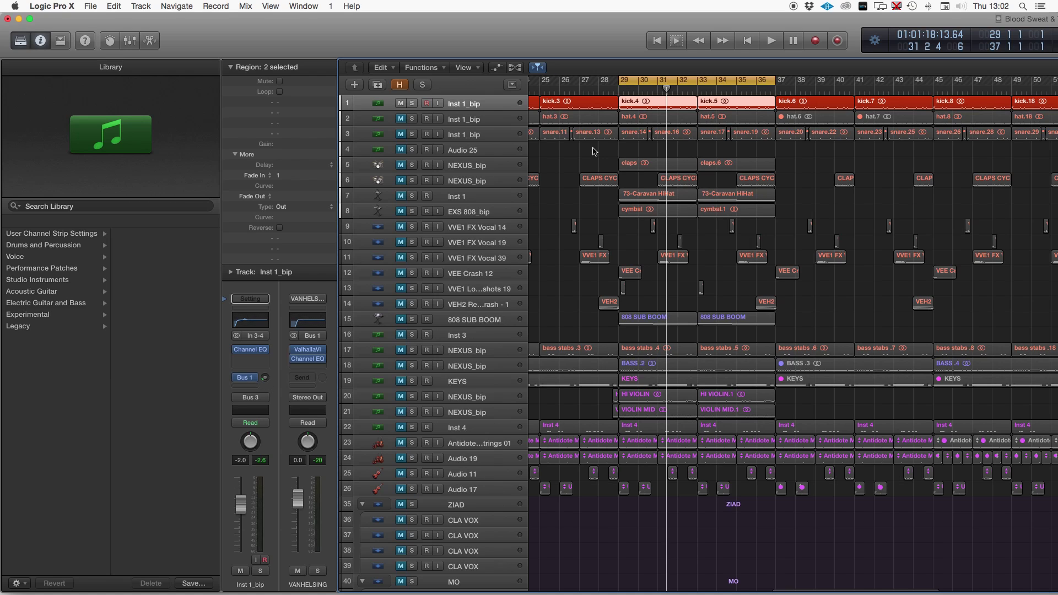
Unmute the snare track and move it above the hat track, directly below the kick, while auditioning both.
{"action": "key", "text": "space"}
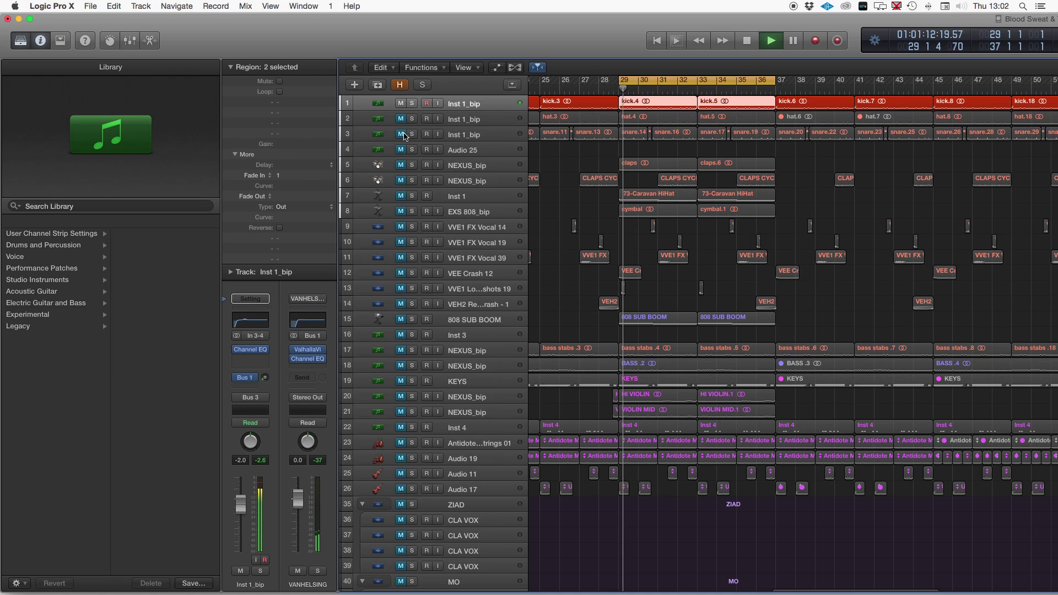
{"action": "left_click", "coordinate": [477, 133], "text": "super"}
{"action": "left_click_drag", "start_coordinate": [477, 133], "coordinate": [492, 110]}
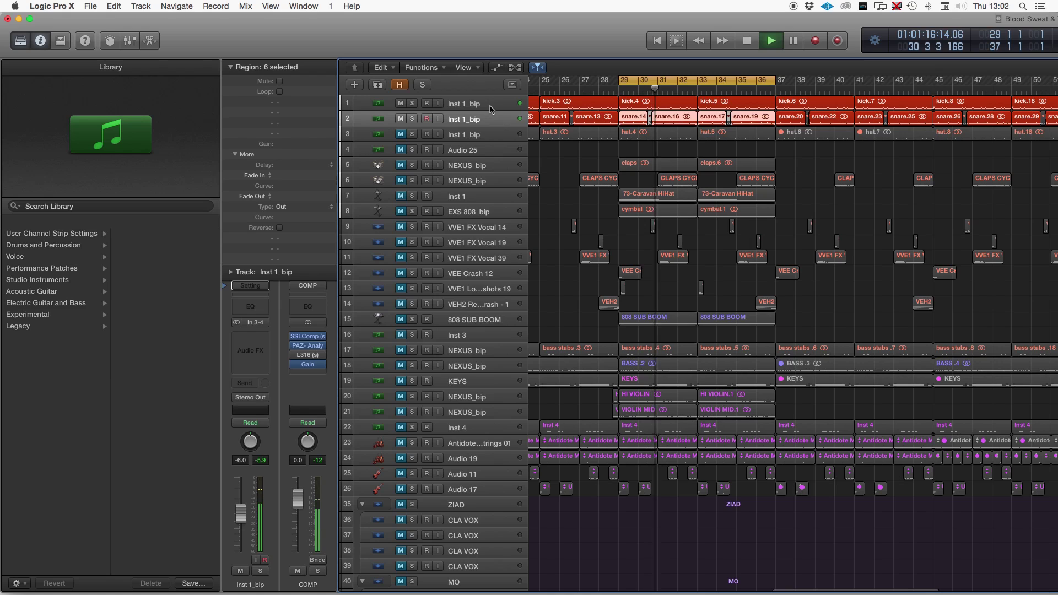
{"action": "key", "text": "space"}
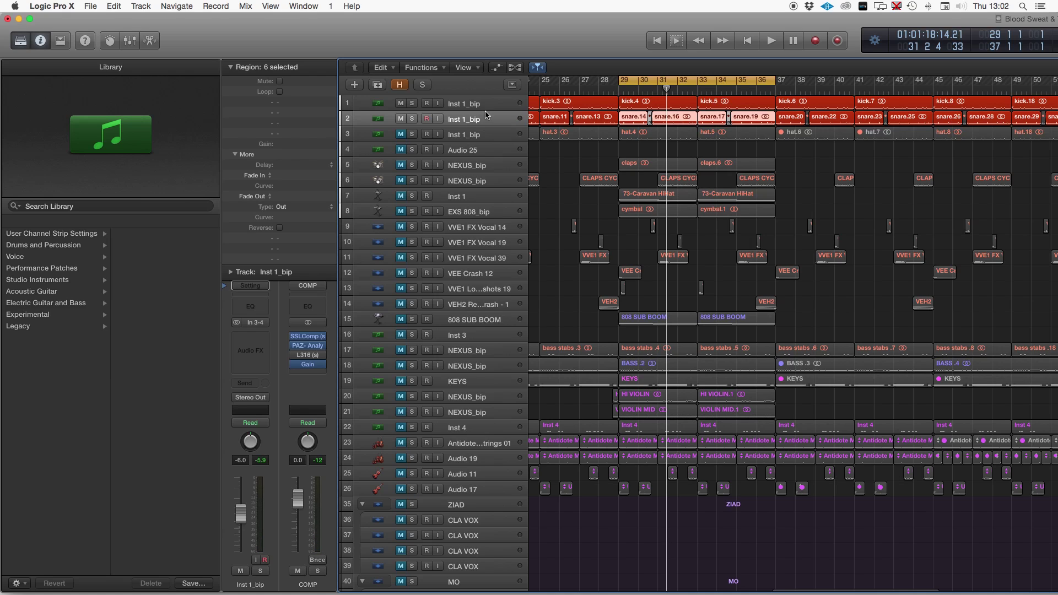
Mute the kick track and route the snare track's output to Bus 3 (GLUE - DRUM).
{"action": "left_click", "coordinate": [400, 103]}
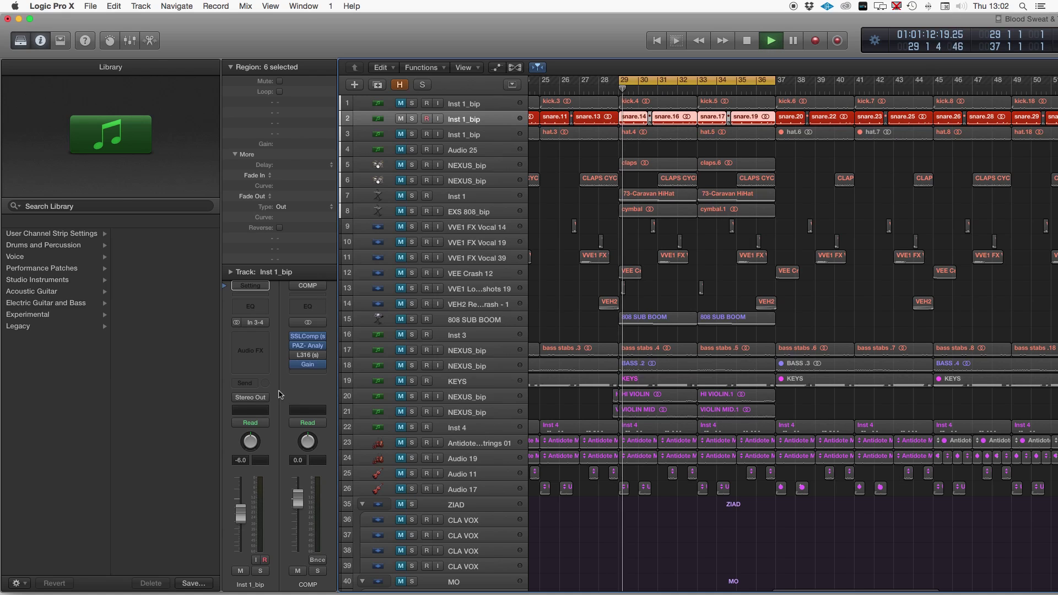
{"action": "left_click", "coordinate": [251, 397]}
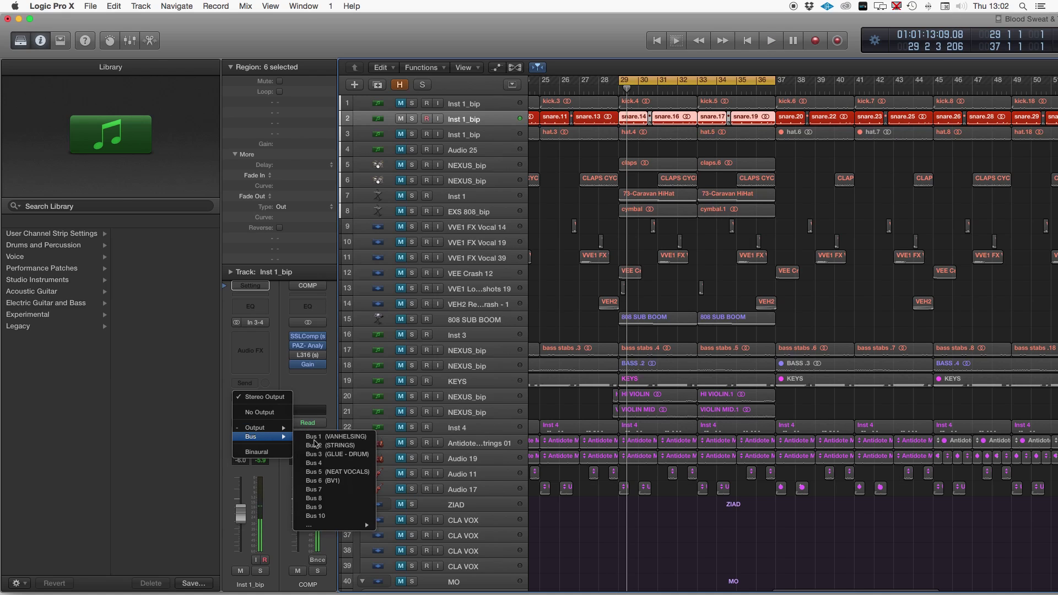
{"action": "left_click", "coordinate": [364, 455]}
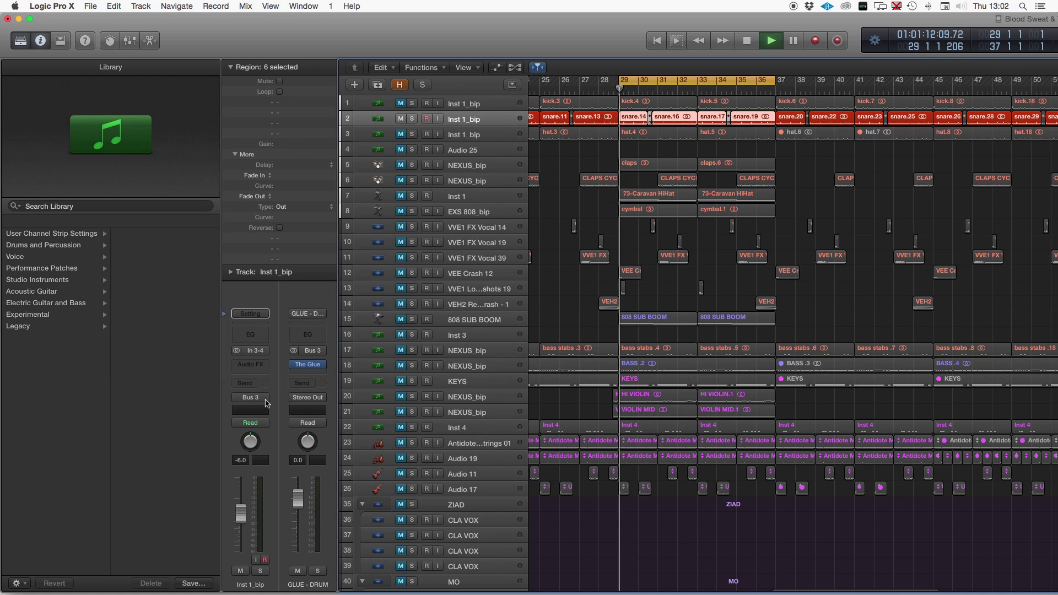
{"action": "key", "text": "space"}
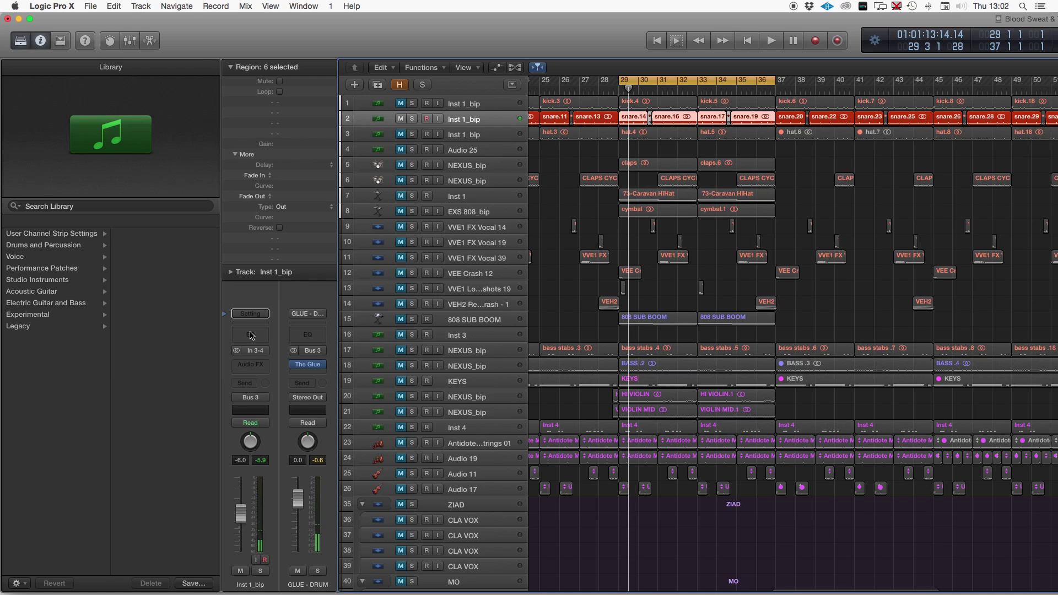
Add a Channel EQ to the snare track and turn on its analyzer while playing the snare.
{"action": "left_click", "coordinate": [251, 335]}
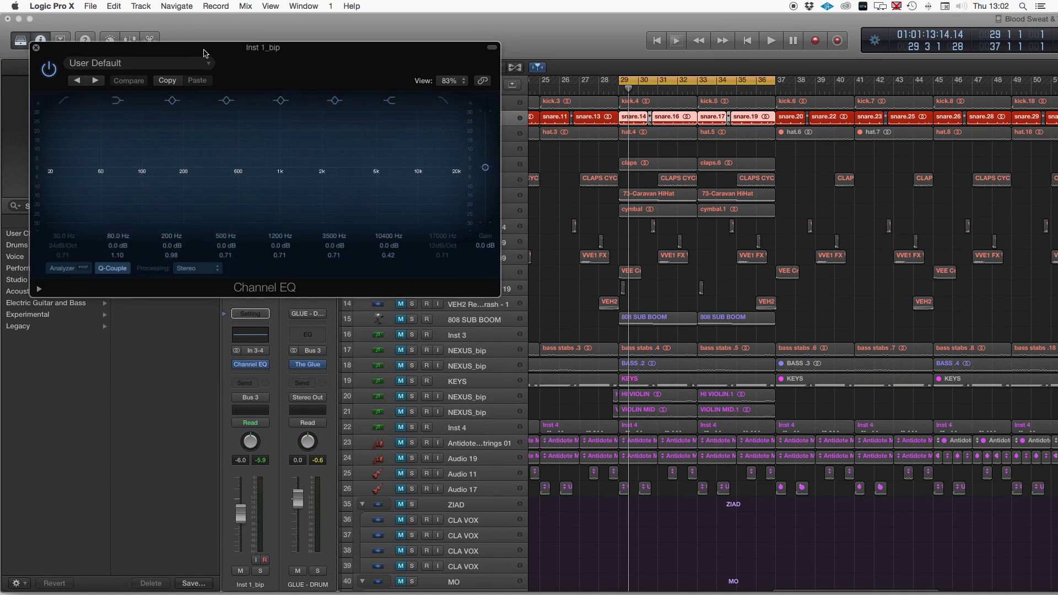
{"action": "left_click_drag", "start_coordinate": [165, 46], "coordinate": [492, 146]}
{"action": "left_click", "coordinate": [390, 367]}
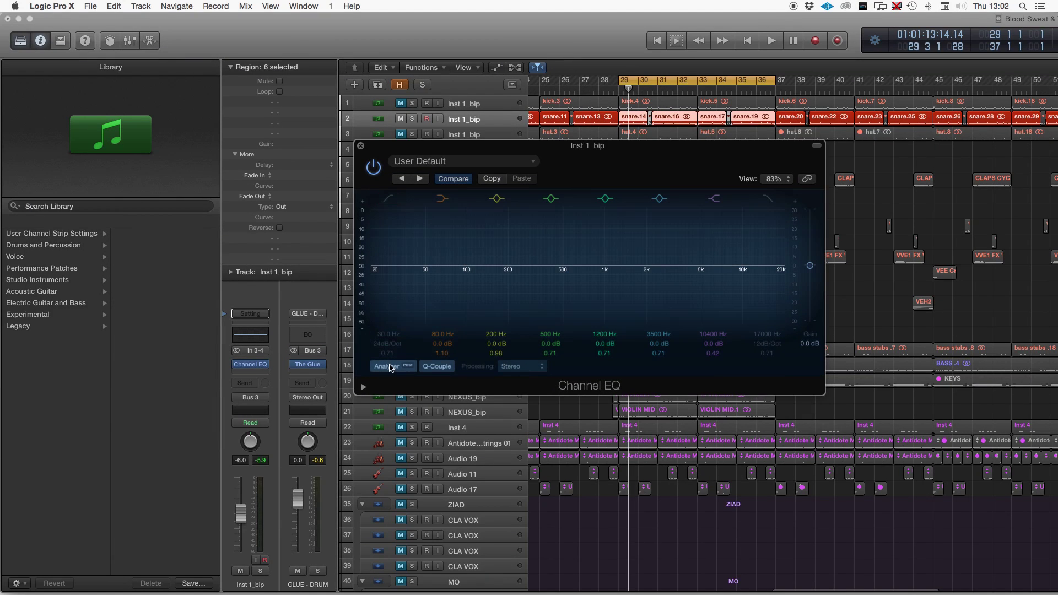
{"action": "key", "text": "space"}
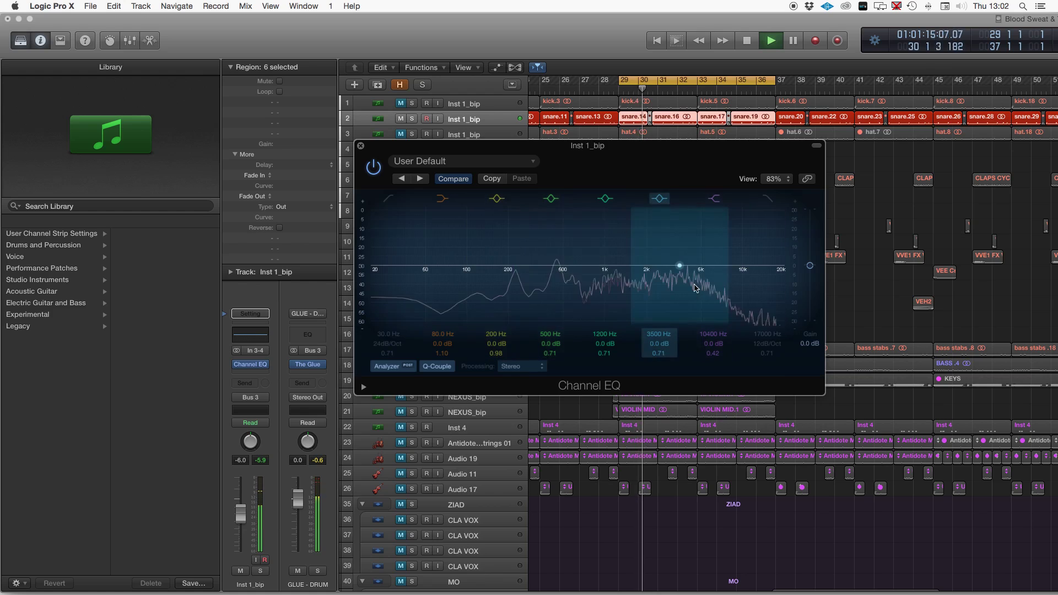
Boost the snare EQ's 500 Hz band and shift it to 350 Hz at +6.0 dB while auditioning the snare.
{"action": "key", "text": "space"}
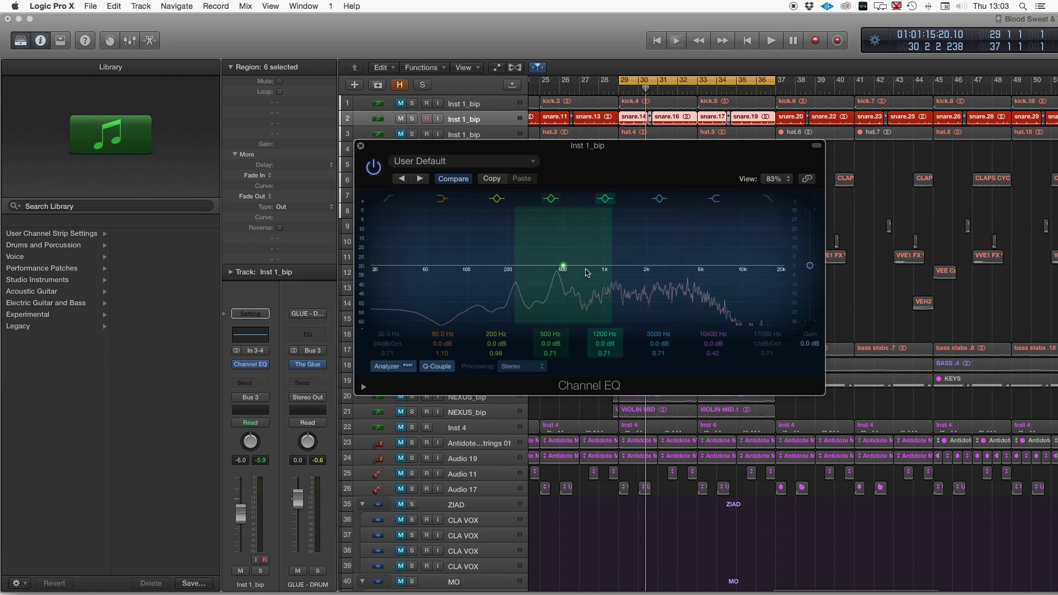
{"action": "key", "text": "space"}
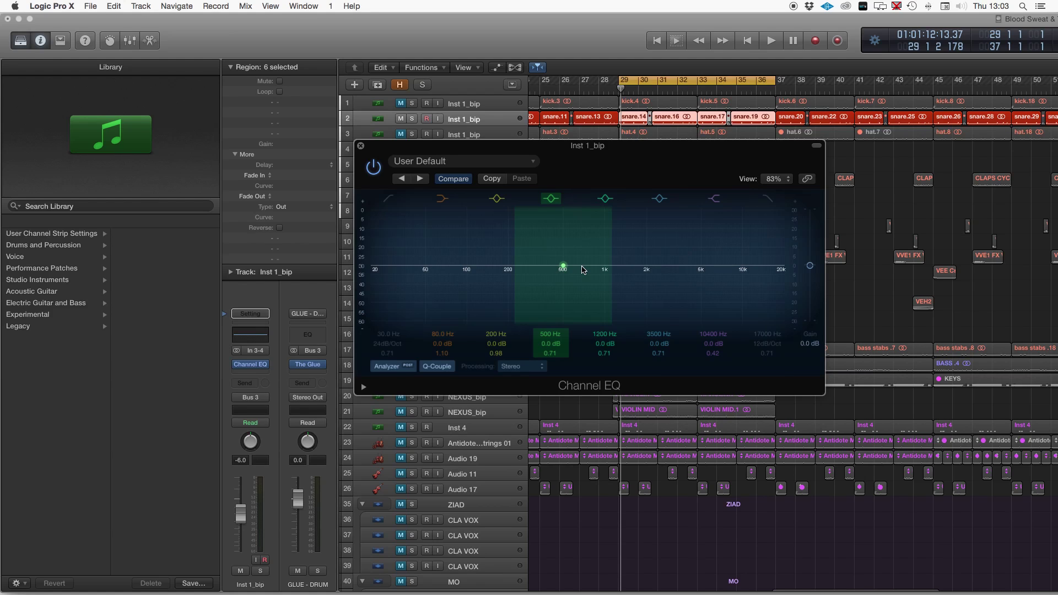
{"action": "key", "text": "space"}
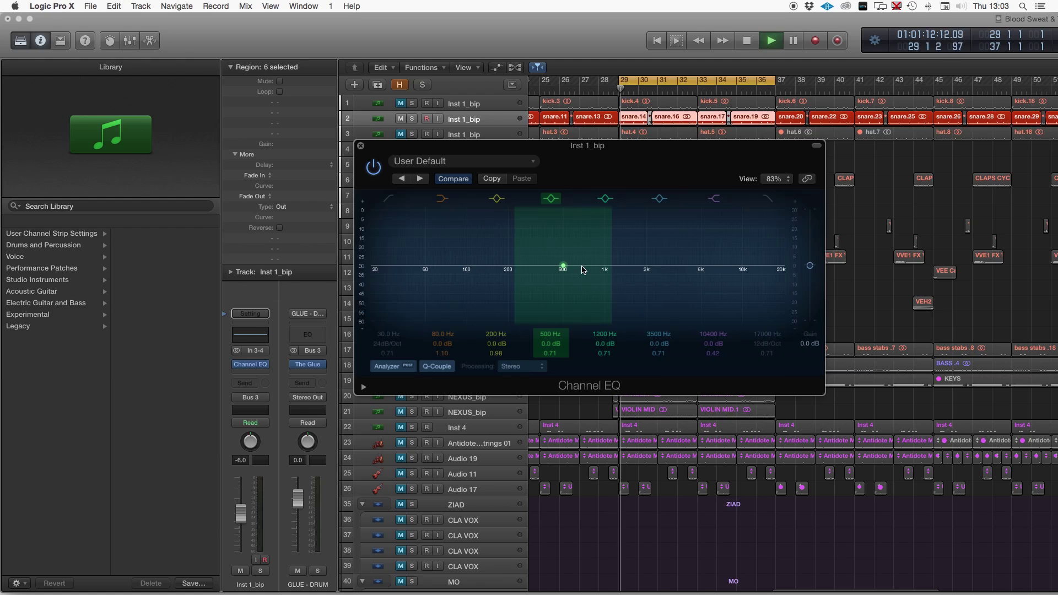
{"action": "left_click_drag", "start_coordinate": [564, 265], "coordinate": [566, 244]}
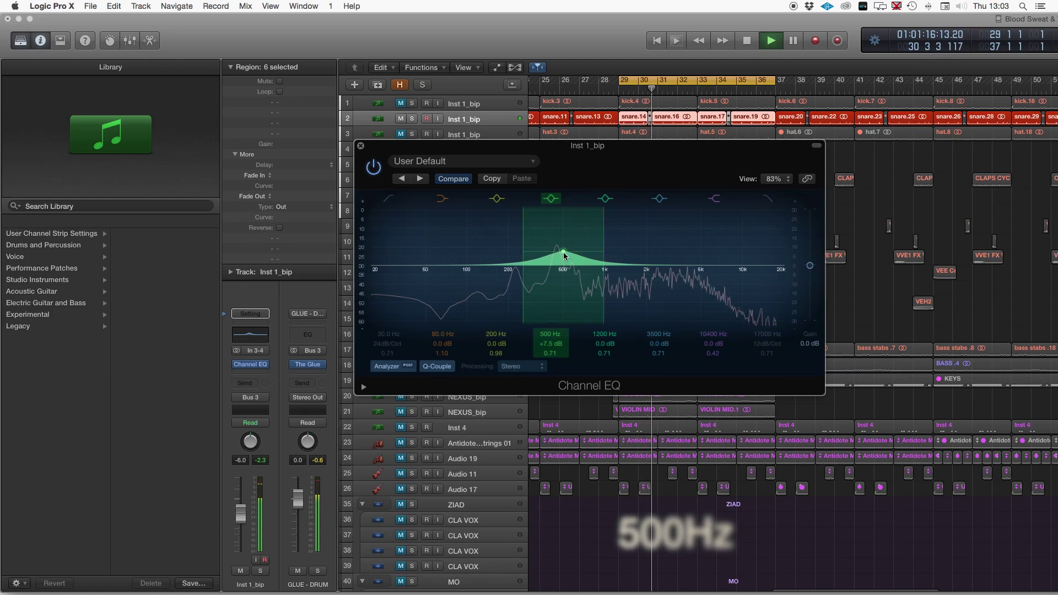
{"action": "mouse_move", "coordinate": [562, 252]}
{"action": "left_mouse_down"}
{"action": "mouse_move", "coordinate": [521, 262]}
{"action": "mouse_move", "coordinate": [530, 249]}
{"action": "mouse_move", "coordinate": [543, 255]}
{"action": "left_mouse_up"}
{"action": "key", "text": "space"}
{"action": "key", "text": "space"}
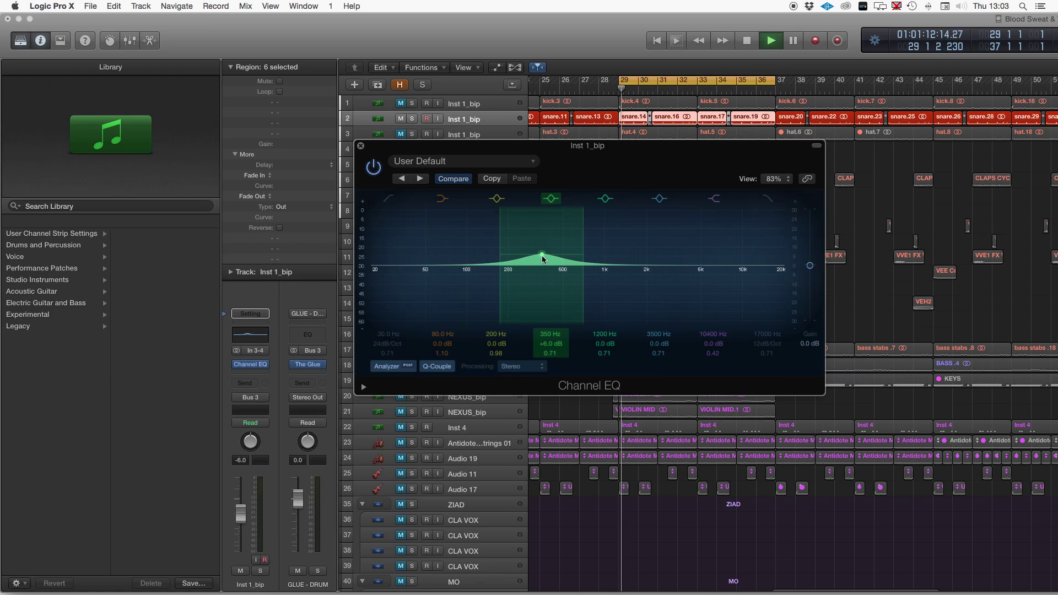
Cut the snare EQ's 3500 Hz band to -3.0 dB at 3450 Hz with a Q of 0.41, audition it, and close the EQ.
{"action": "key", "text": "space"}
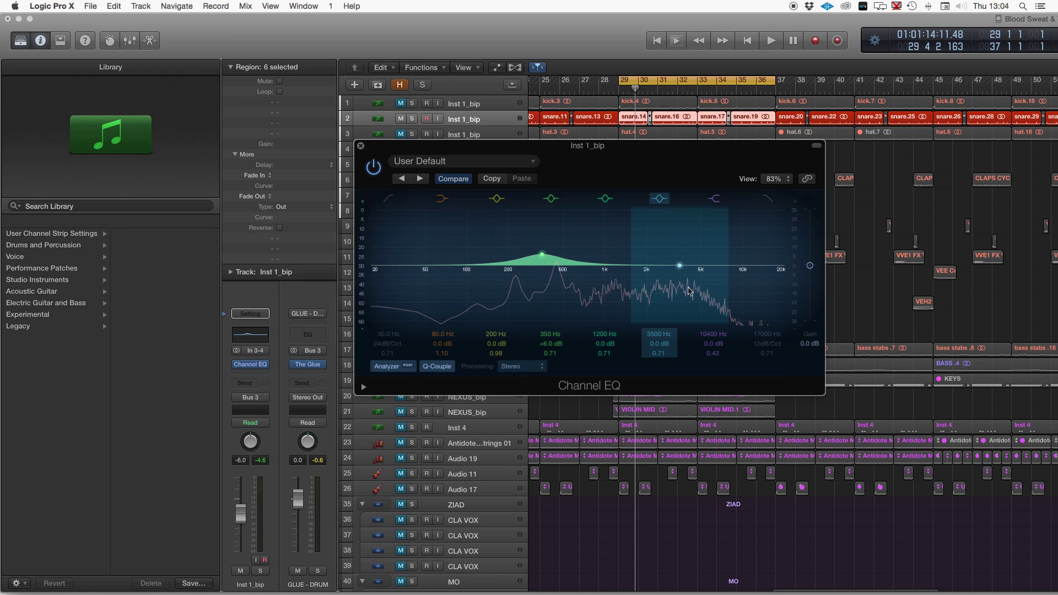
{"action": "mouse_move", "coordinate": [681, 271]}
{"action": "left_mouse_down"}
{"action": "mouse_move", "coordinate": [722, 259]}
{"action": "mouse_move", "coordinate": [682, 274]}
{"action": "left_mouse_up"}
{"action": "key", "text": "space"}
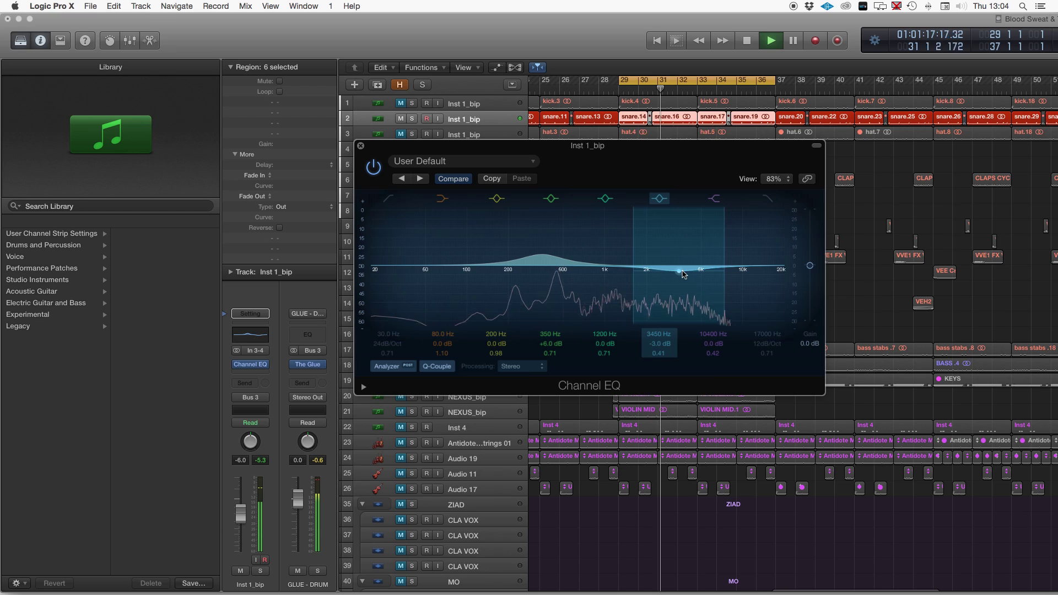
{"action": "key", "text": "space"}
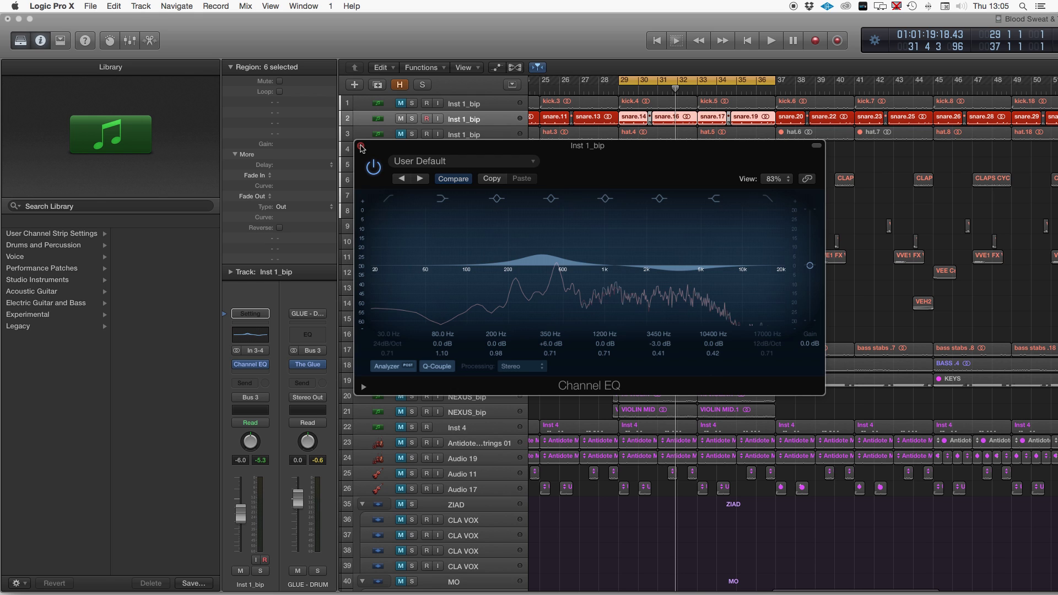
{"action": "left_click", "coordinate": [361, 148]}
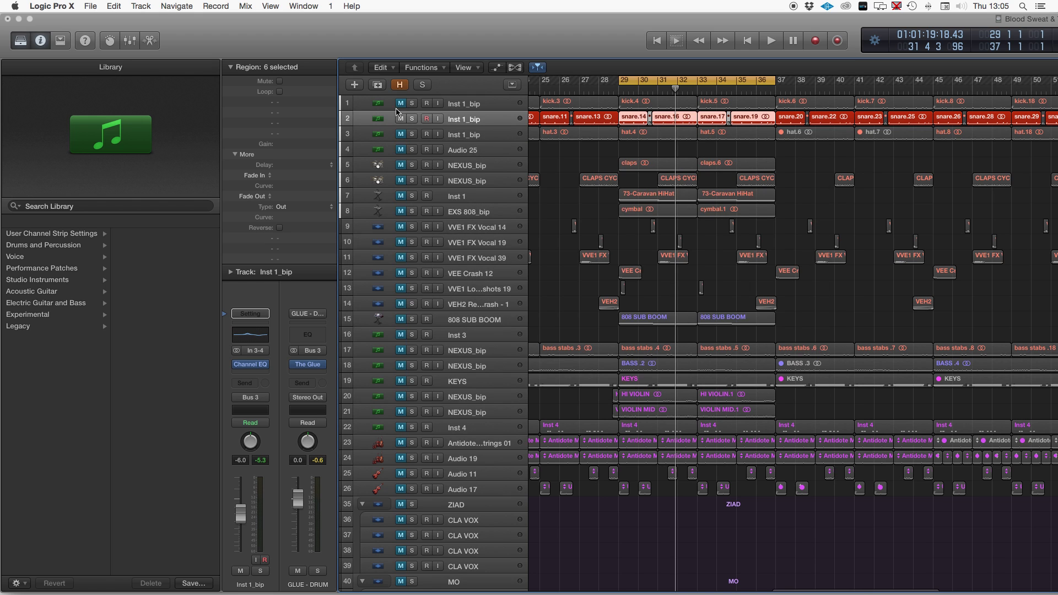
Unmute the kick track and audition it together with the snare.
{"action": "left_click", "coordinate": [403, 104]}
{"action": "key", "text": "space"}
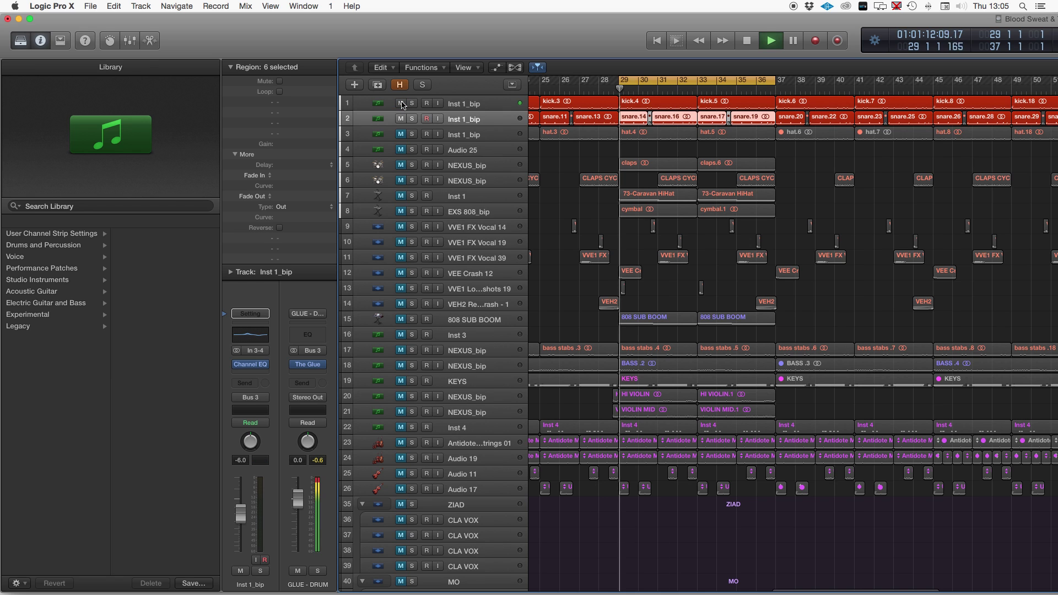
{"action": "key", "text": "space"}
Add a send to Bus 1 (VANHELSING) on the snare track and set its level to about -28 dB while auditioning.
{"action": "left_click", "coordinate": [246, 383]}
{"action": "mouse_move", "coordinate": [259, 431]}
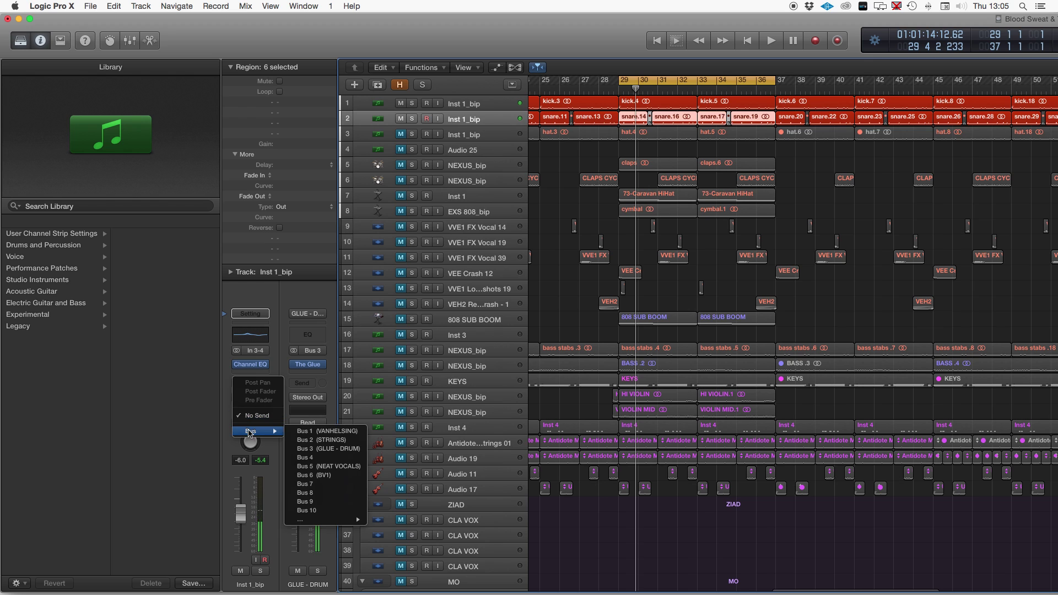
{"action": "left_click", "coordinate": [323, 431]}
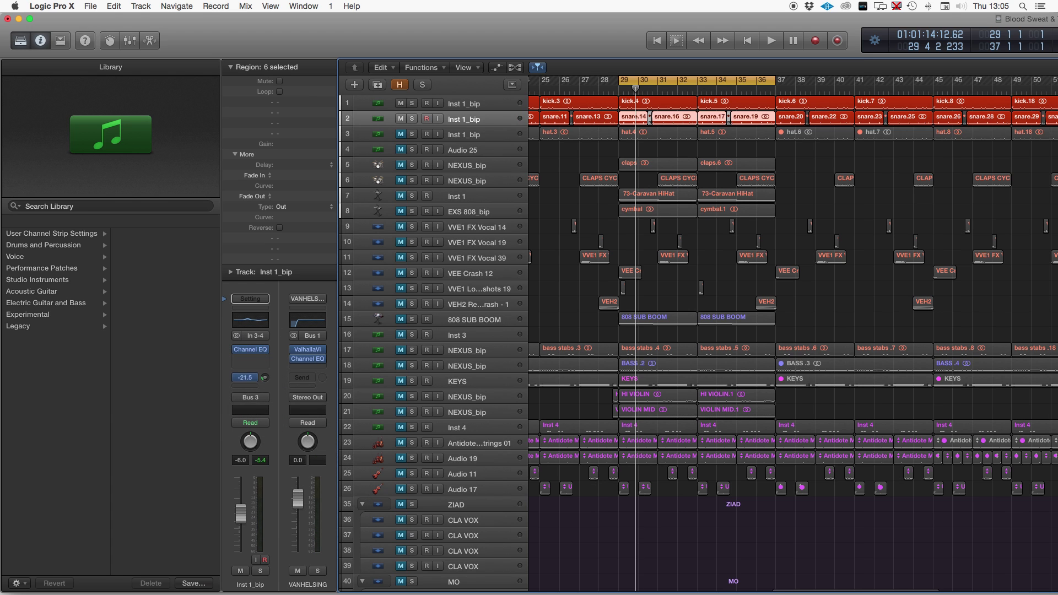
{"action": "left_click_drag", "start_coordinate": [265, 378], "coordinate": [269, 390]}
{"action": "key", "text": "space"}
{"action": "key", "text": "space"}
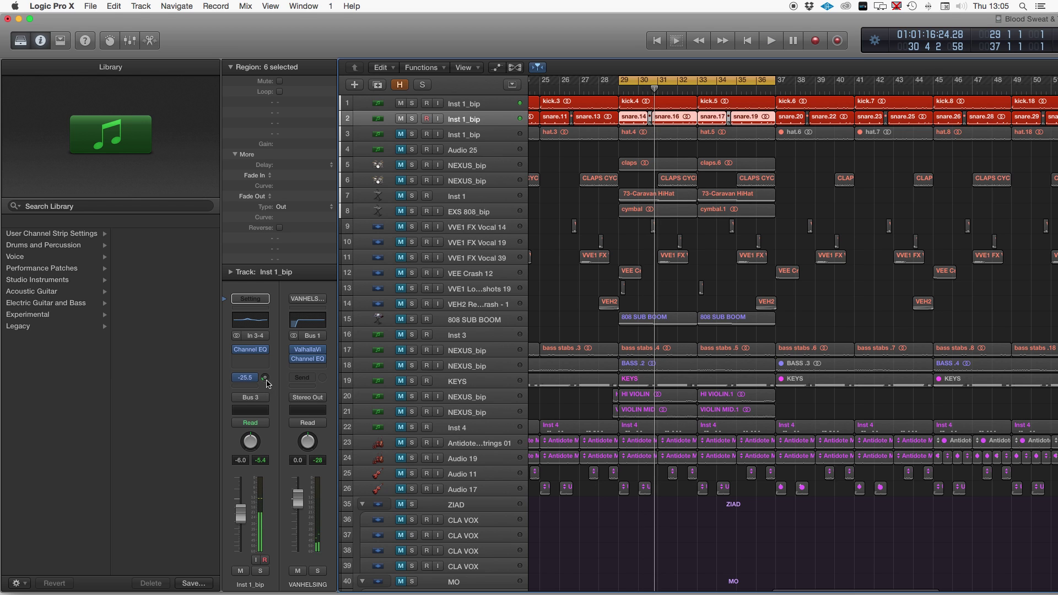
{"action": "key", "text": "space"}
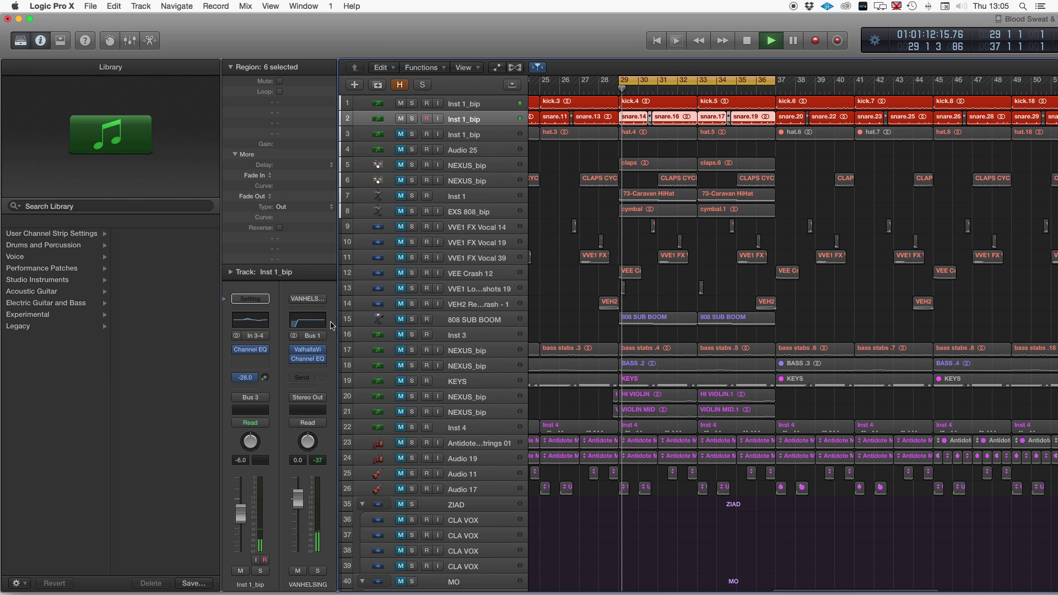
{"action": "key", "text": "space"}
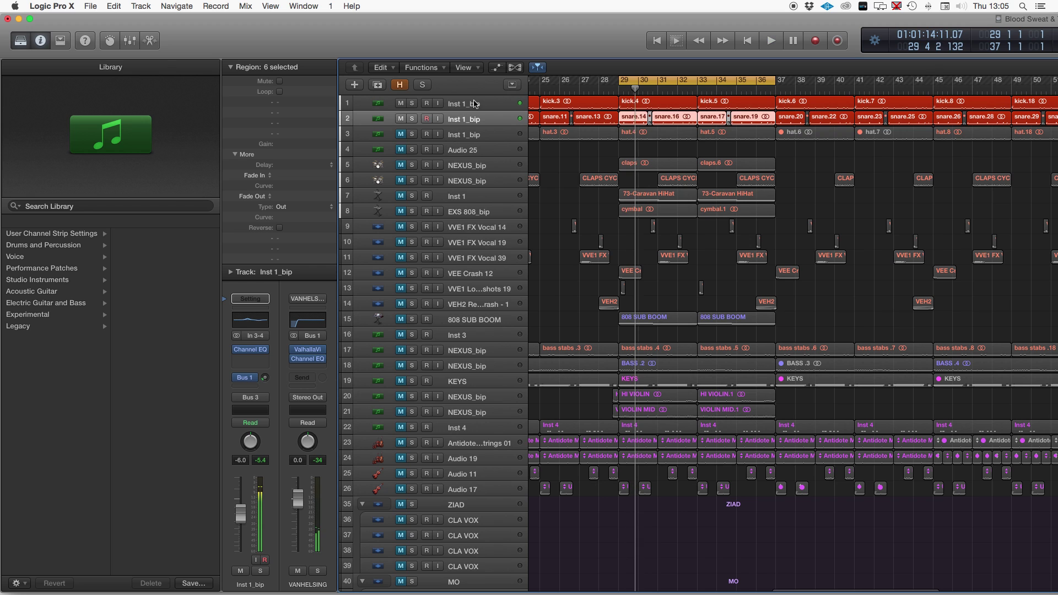
Open the kick track's Channel EQ and move its 200 Hz band to 160 Hz at +3.5 dB.
{"action": "left_click", "coordinate": [471, 104]}
{"action": "left_click", "coordinate": [254, 363]}
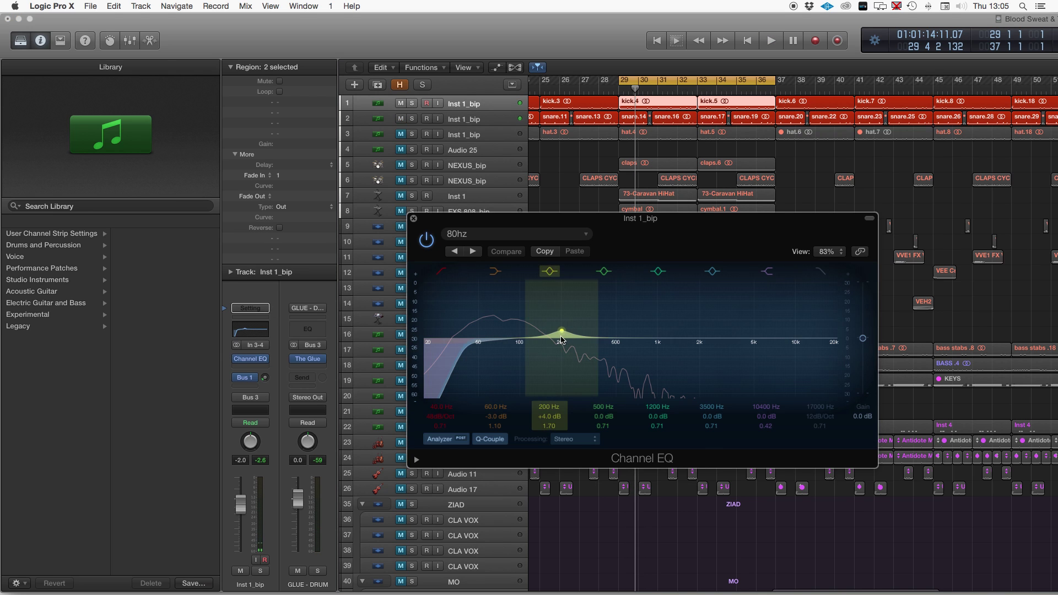
{"action": "left_click_drag", "start_coordinate": [563, 337], "coordinate": [549, 338]}
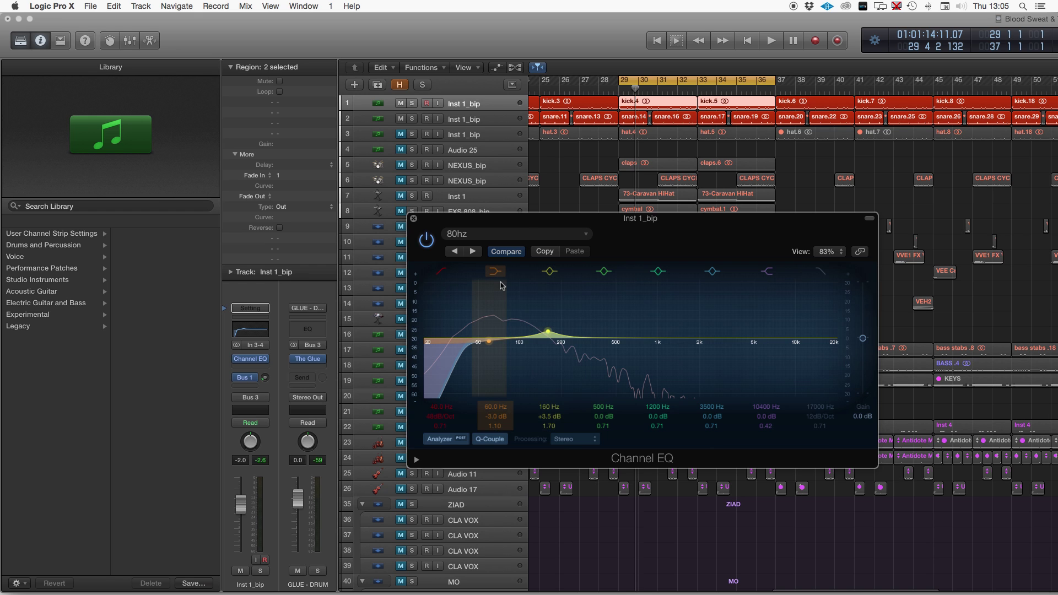
Raise the kick EQ's low shelf near 80 Hz to about -2 dB during playback, and close the EQ.
{"action": "key", "text": "space"}
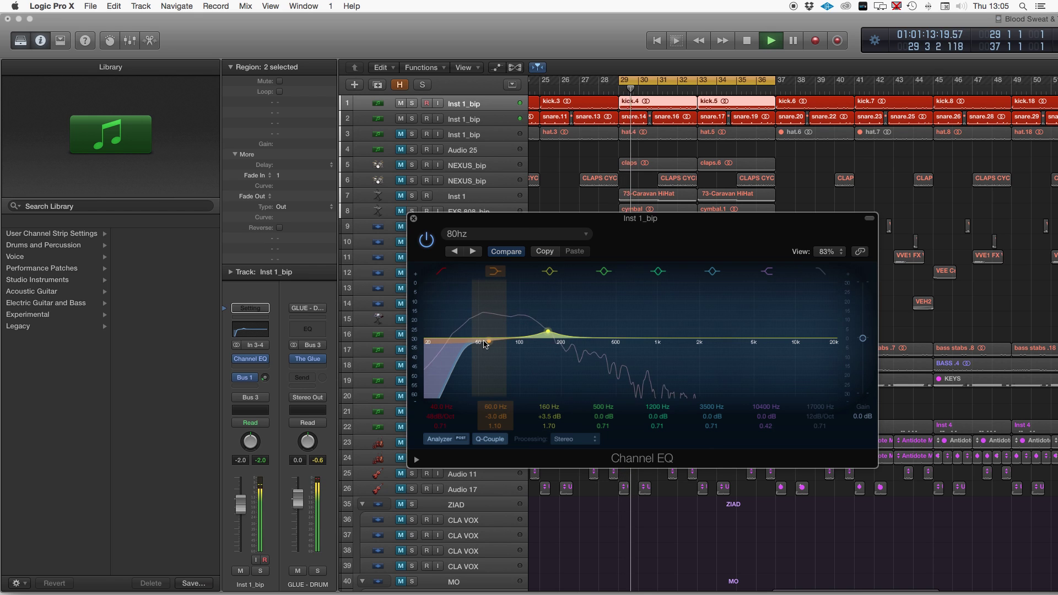
{"action": "left_click_drag", "start_coordinate": [489, 341], "coordinate": [484, 338]}
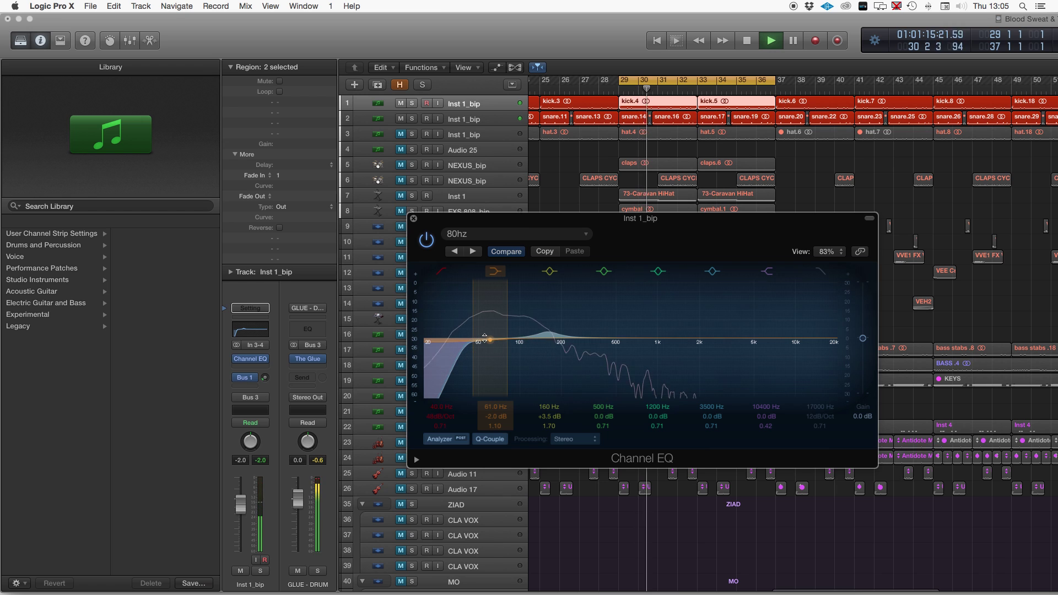
{"action": "key", "text": "space"}
{"action": "left_click", "coordinate": [413, 219]}
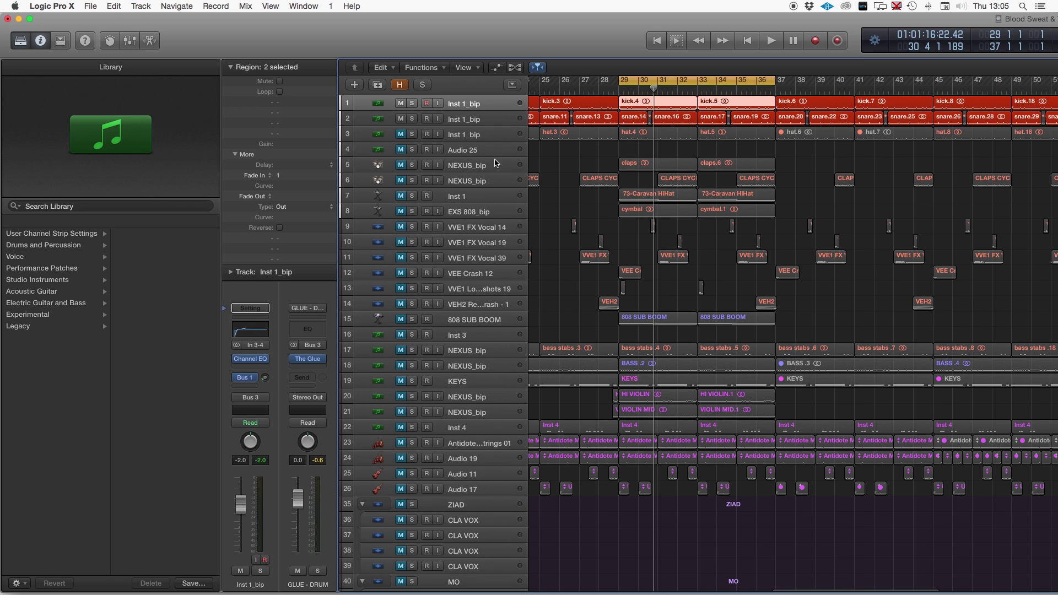
Unmute the claps track, move it directly below the snare track, and audition it with the kick and snare.
{"action": "left_click", "coordinate": [401, 135]}
{"action": "left_click", "coordinate": [401, 135]}
{"action": "left_click", "coordinate": [401, 166]}
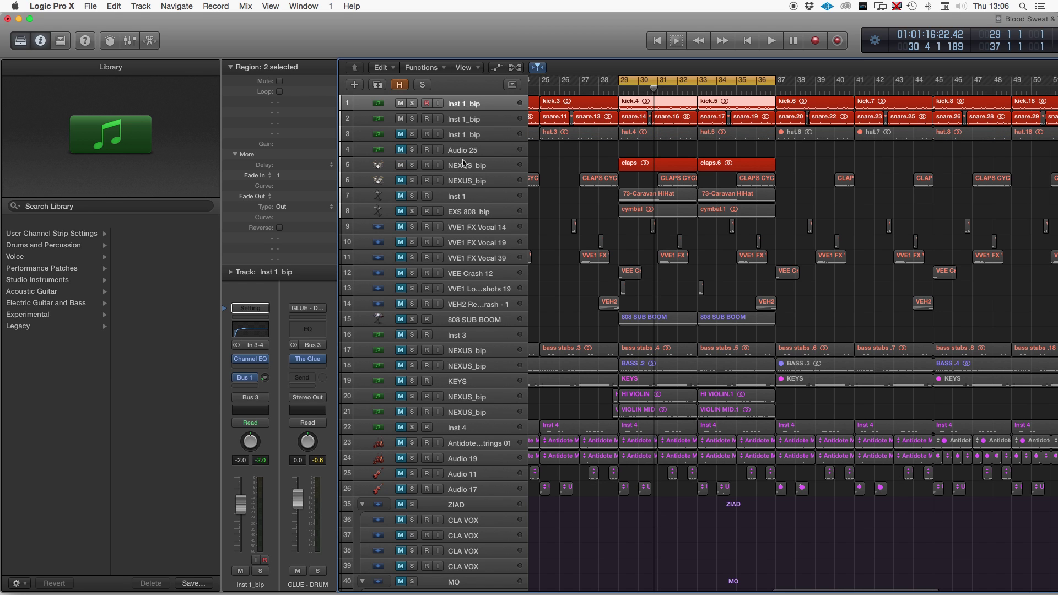
{"action": "left_click_drag", "start_coordinate": [496, 172], "coordinate": [493, 130]}
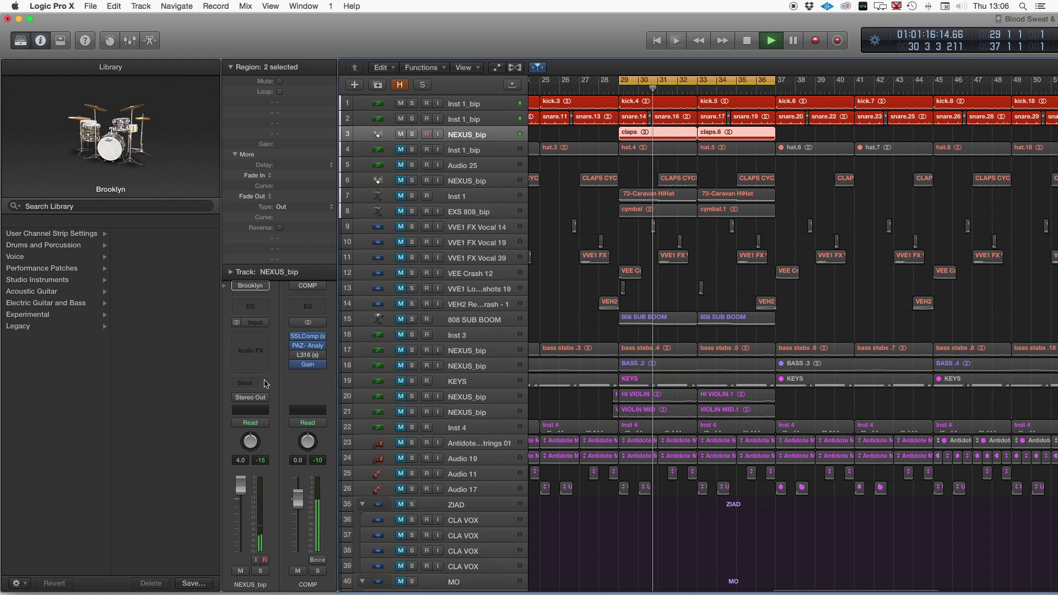
{"action": "key", "text": "space"}
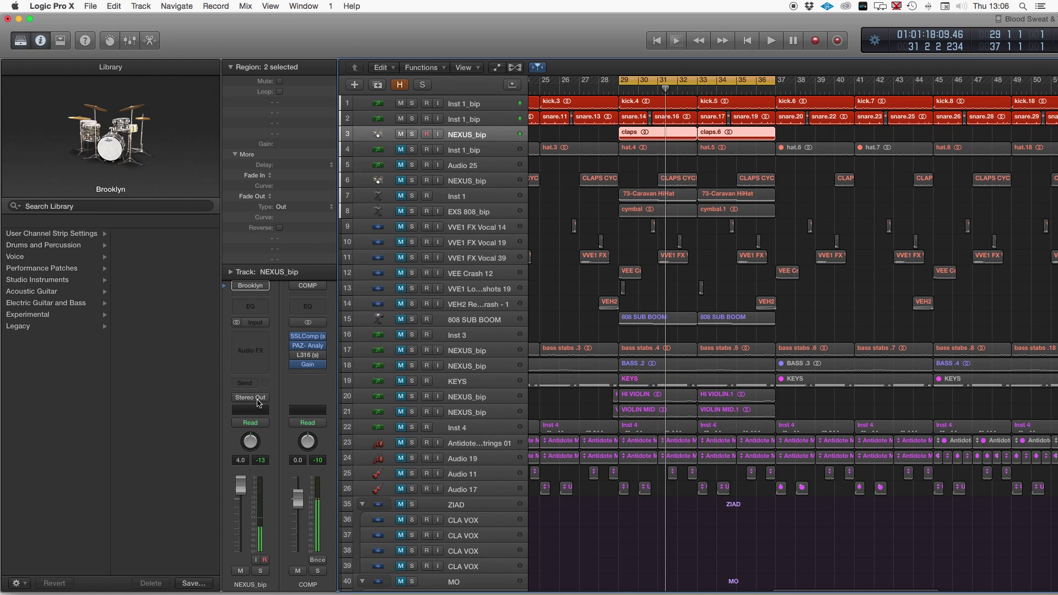
Solo the claps regions and route the claps track's output to Bus 3 (GLUE - DRUM) during playback.
{"action": "key", "text": "ctrl+s"}
{"action": "key", "text": "shift+space"}
{"action": "left_click", "coordinate": [249, 398]}
{"action": "mouse_move", "coordinate": [259, 437]}
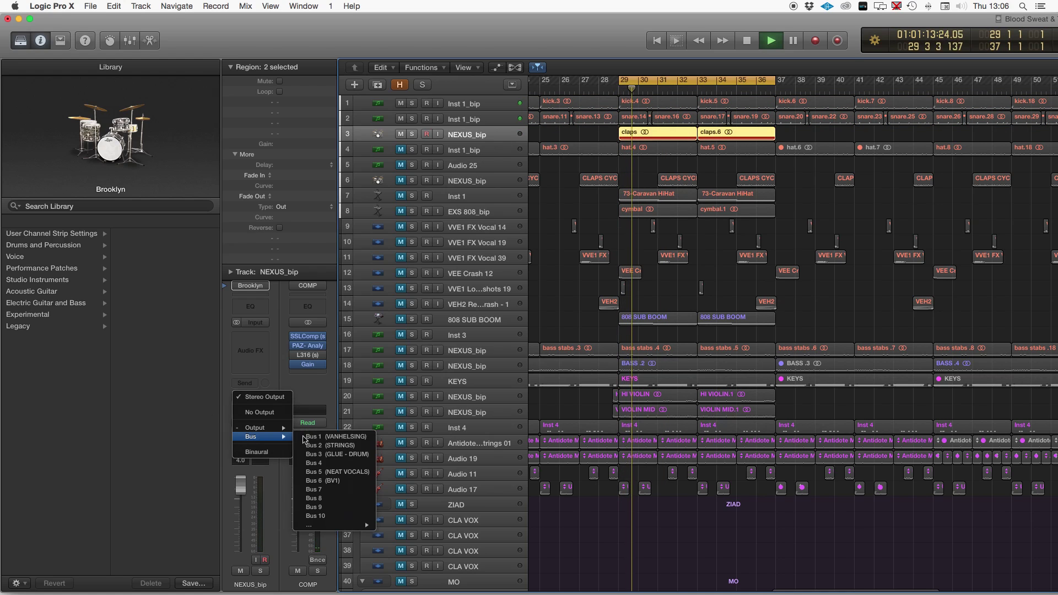
{"action": "left_click", "coordinate": [348, 455]}
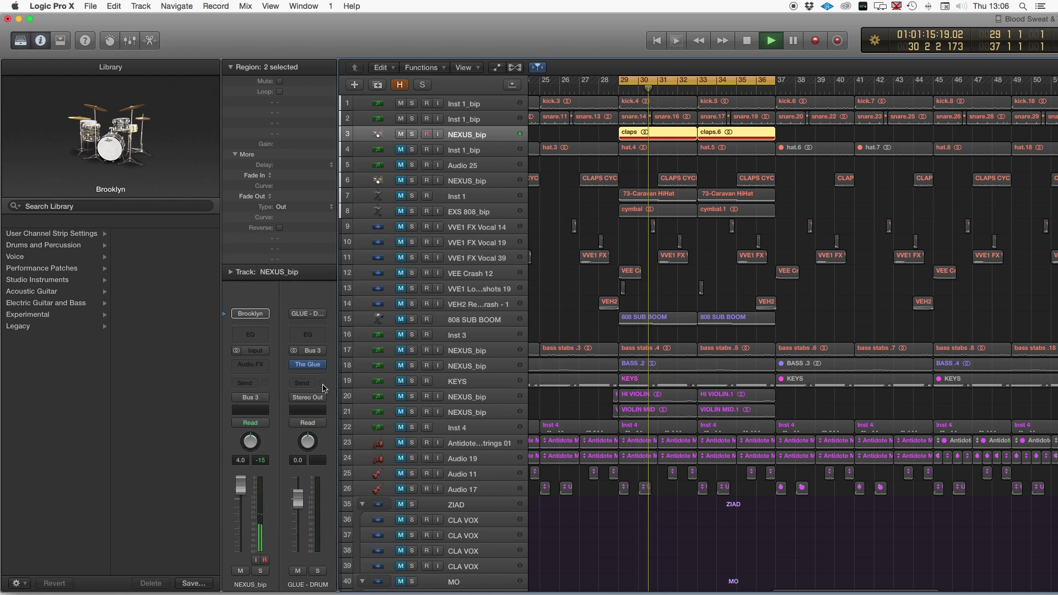
Add a Channel EQ to the claps track and turn on its analyzer.
{"action": "left_click", "coordinate": [245, 388]}
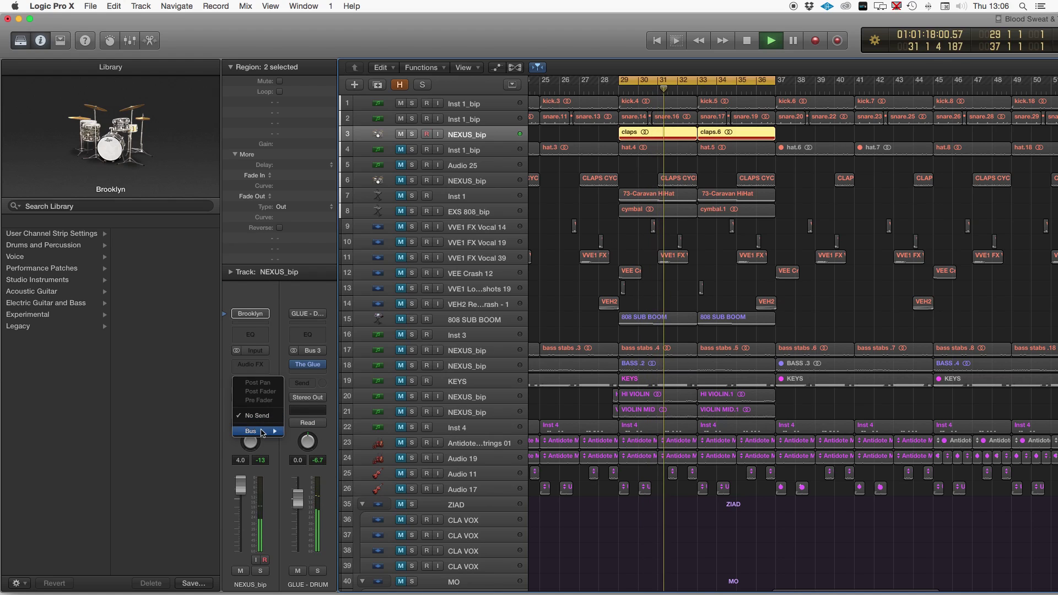
{"action": "left_click", "coordinate": [255, 340]}
{"action": "left_click", "coordinate": [252, 337]}
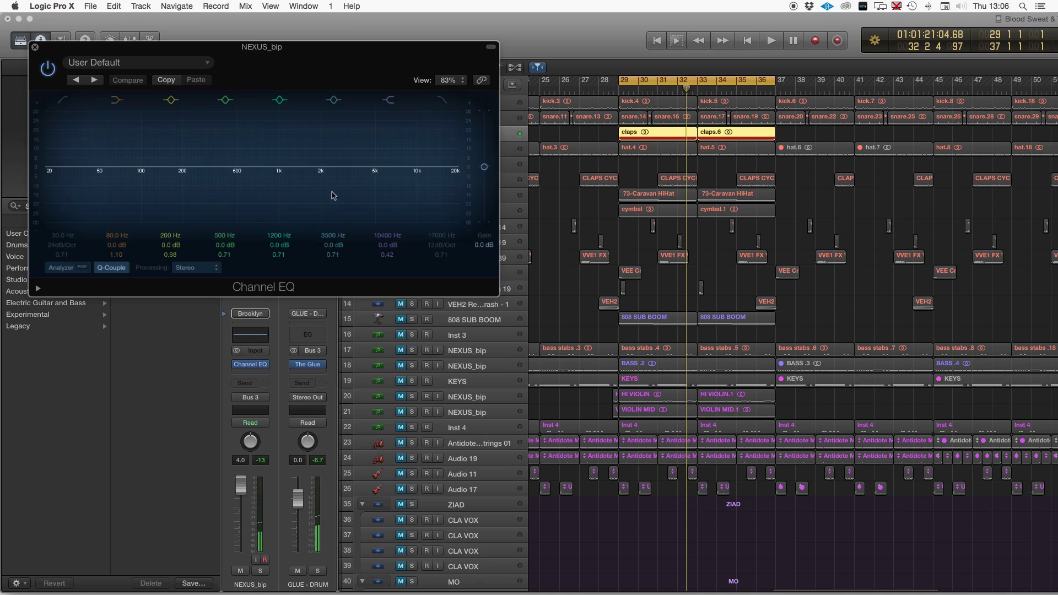
{"action": "left_click", "coordinate": [75, 271]}
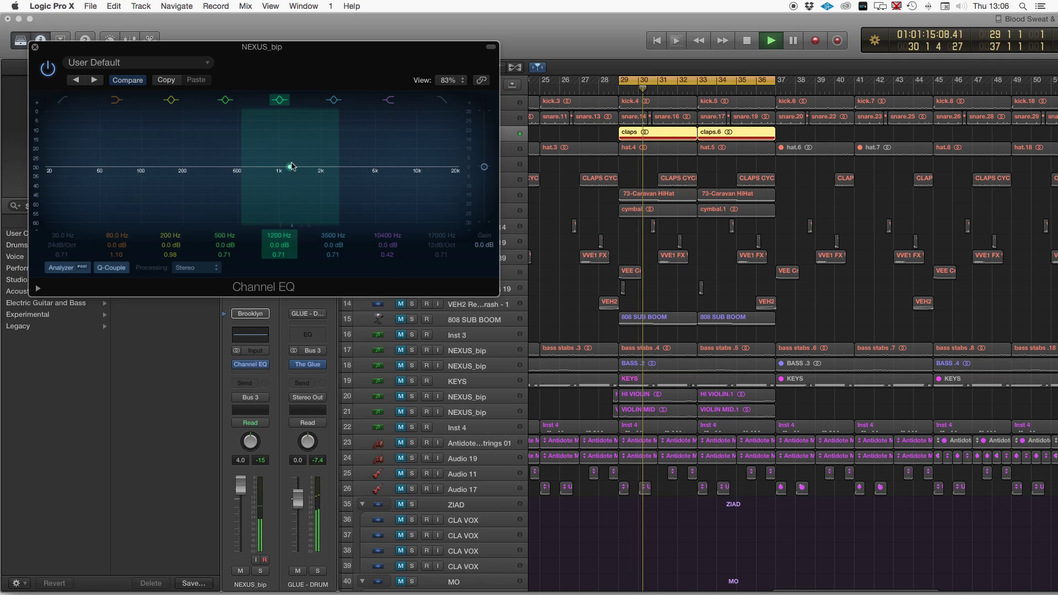
Move the claps EQ's 1200 Hz band to 650 Hz with a +4.5 dB boost, and close the EQ.
{"action": "left_click_drag", "start_coordinate": [288, 169], "coordinate": [243, 156]}
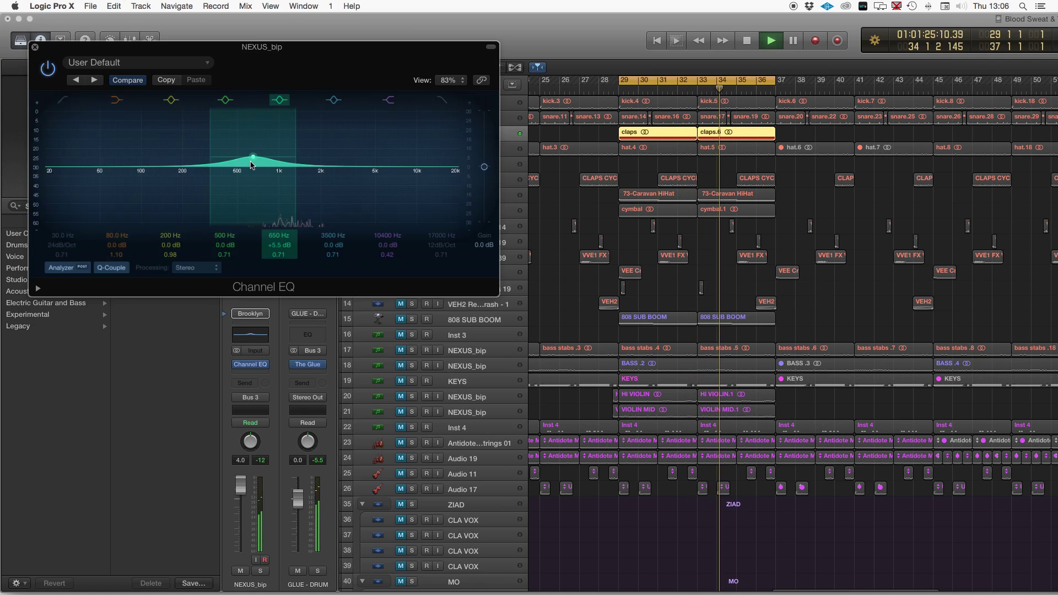
{"action": "key", "text": "space"}
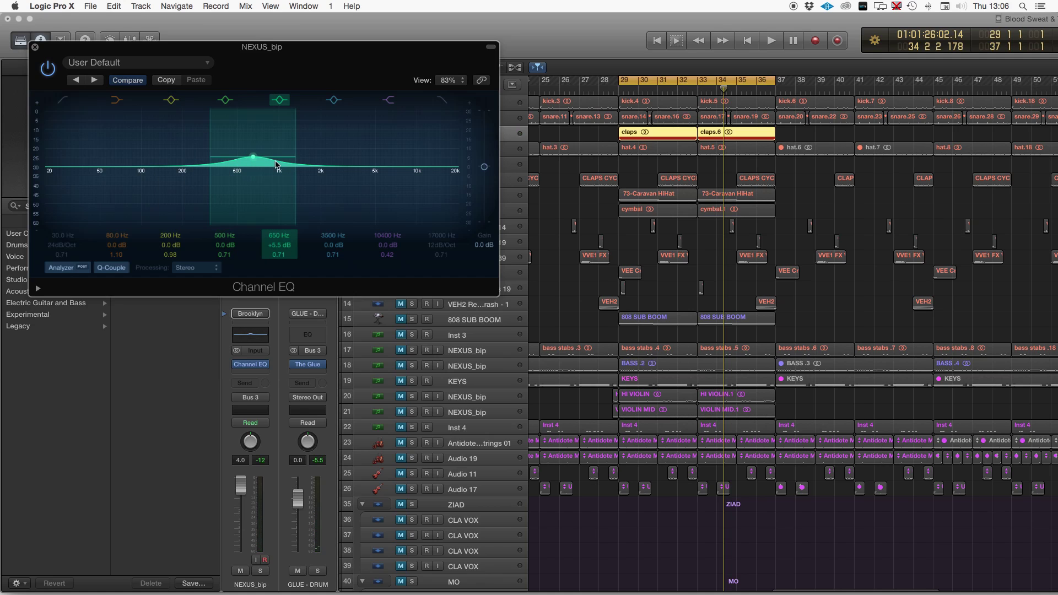
{"action": "left_click_drag", "start_coordinate": [260, 156], "coordinate": [260, 156]}
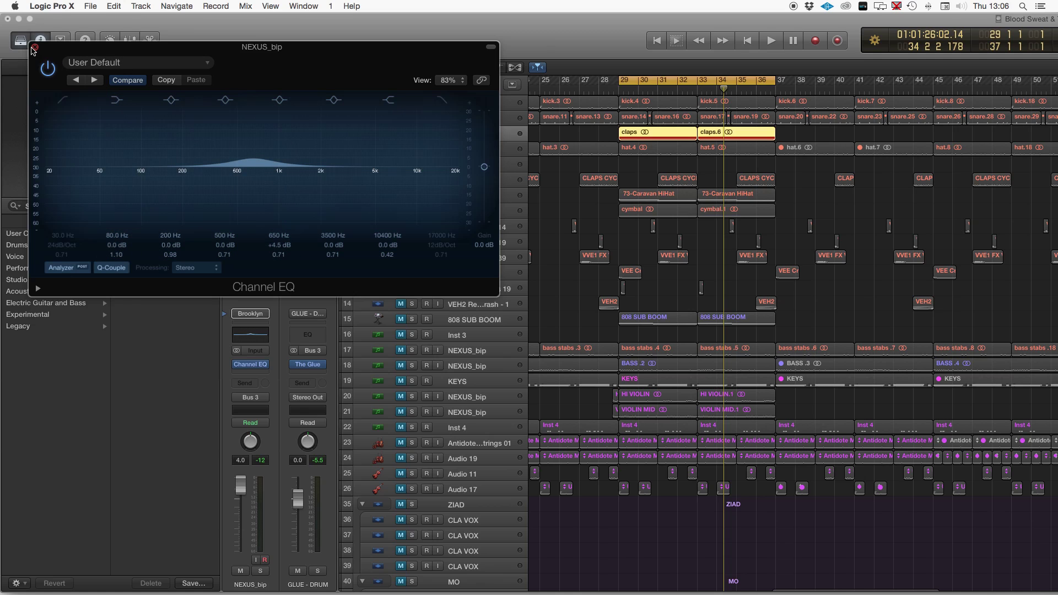
{"action": "left_click", "coordinate": [33, 48]}
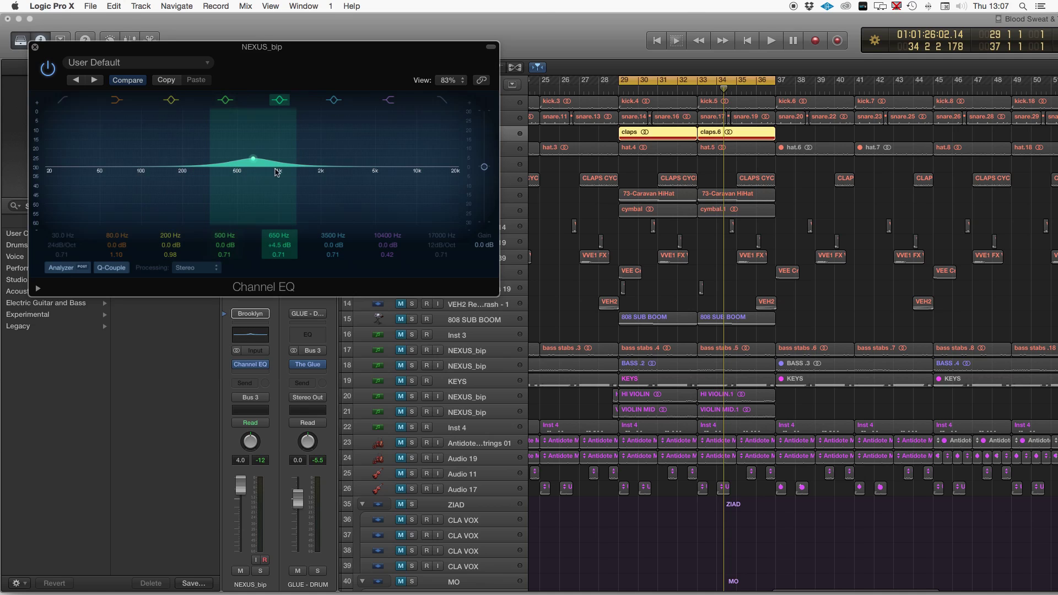
{"action": "left_click", "coordinate": [35, 47]}
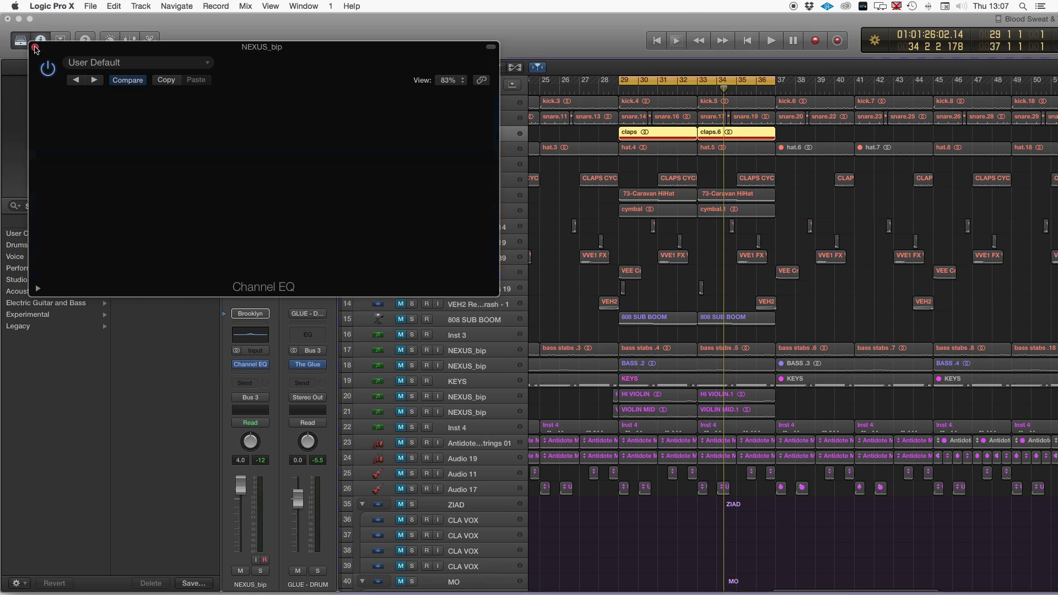
Add a send to Bus 1 (VANHELSING) on the claps track while playing the claps.
{"action": "key", "text": "space"}
{"action": "left_click", "coordinate": [246, 383]}
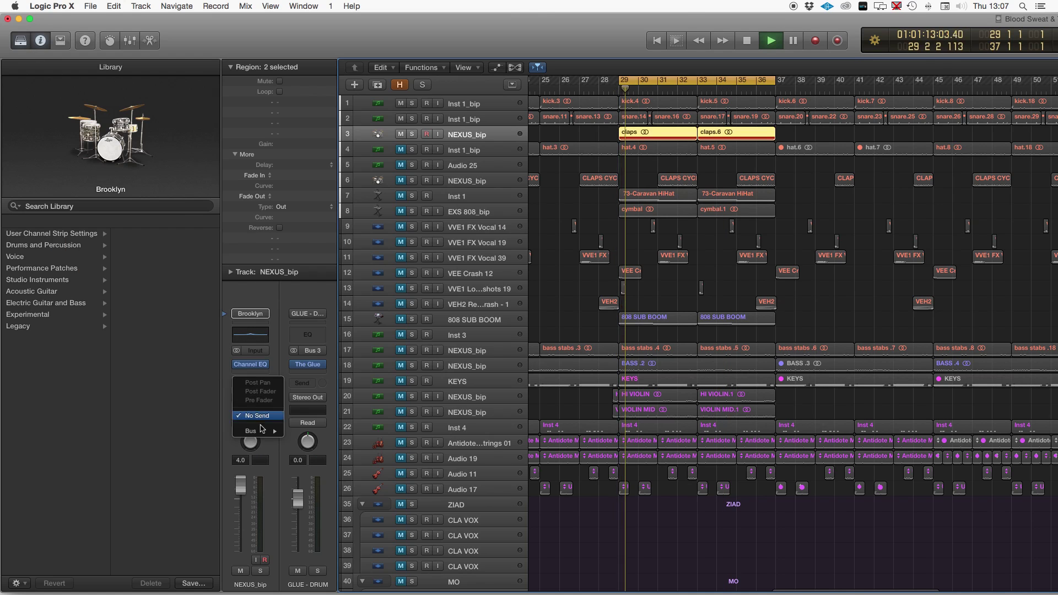
{"action": "mouse_move", "coordinate": [265, 436]}
{"action": "left_click", "coordinate": [307, 431]}
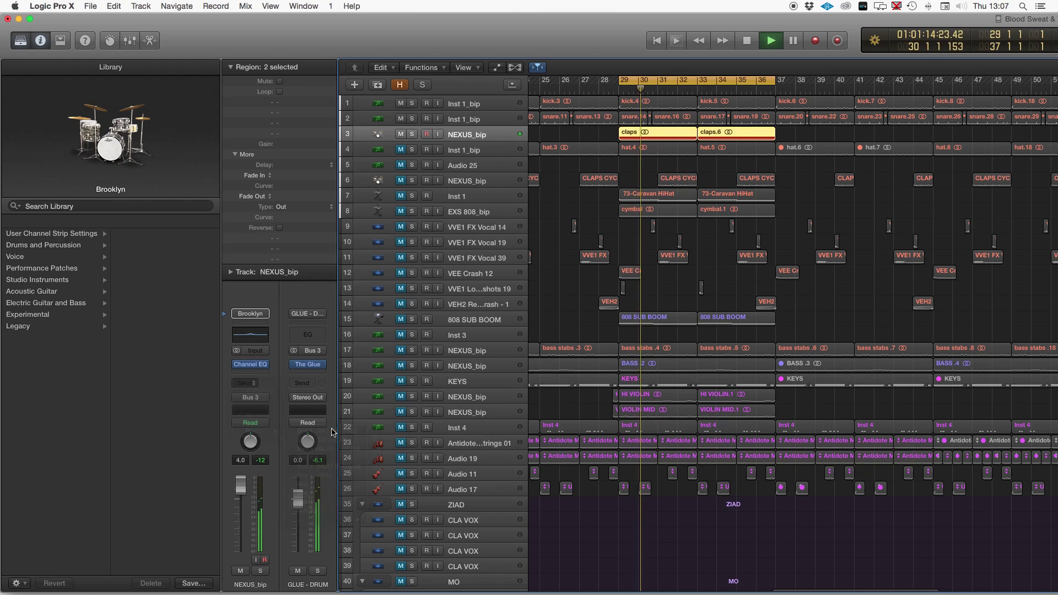
Set the claps track's Bus 1 send to about -16.4 dB and play the claps with kick and snare unmuted.
{"action": "left_click_drag", "start_coordinate": [266, 378], "coordinate": [322, 320]}
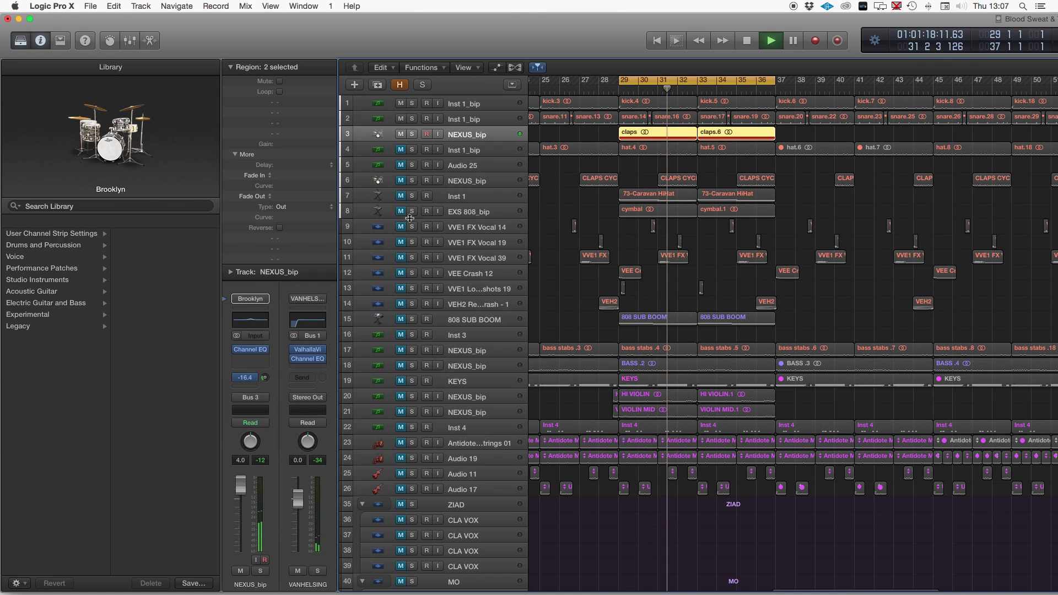
{"action": "key", "text": "ctrl+s"}
{"action": "key", "text": "space"}
{"action": "key", "text": "space"}
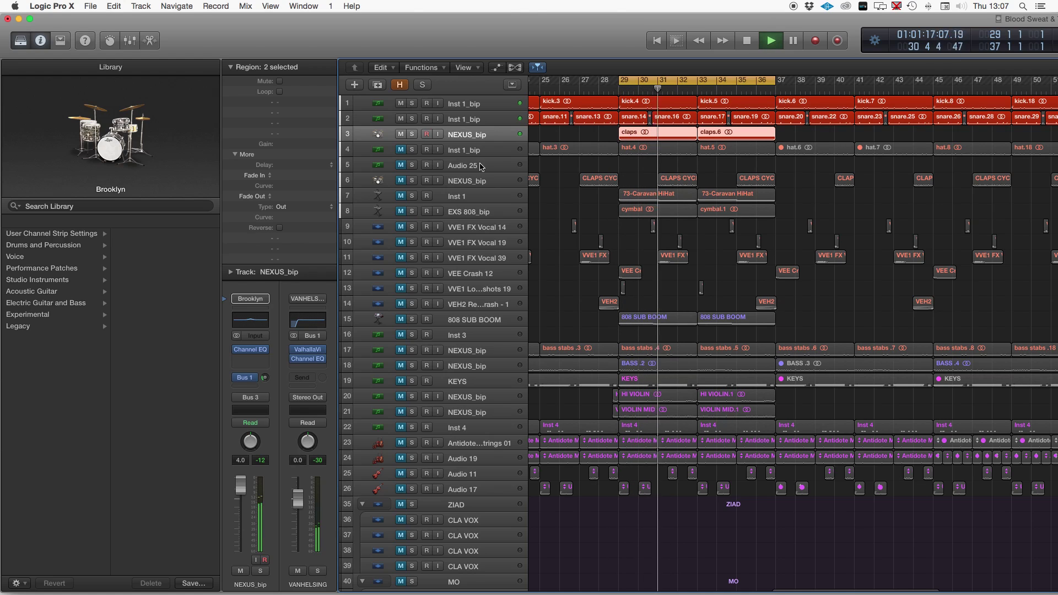
{"action": "key", "text": "space"}
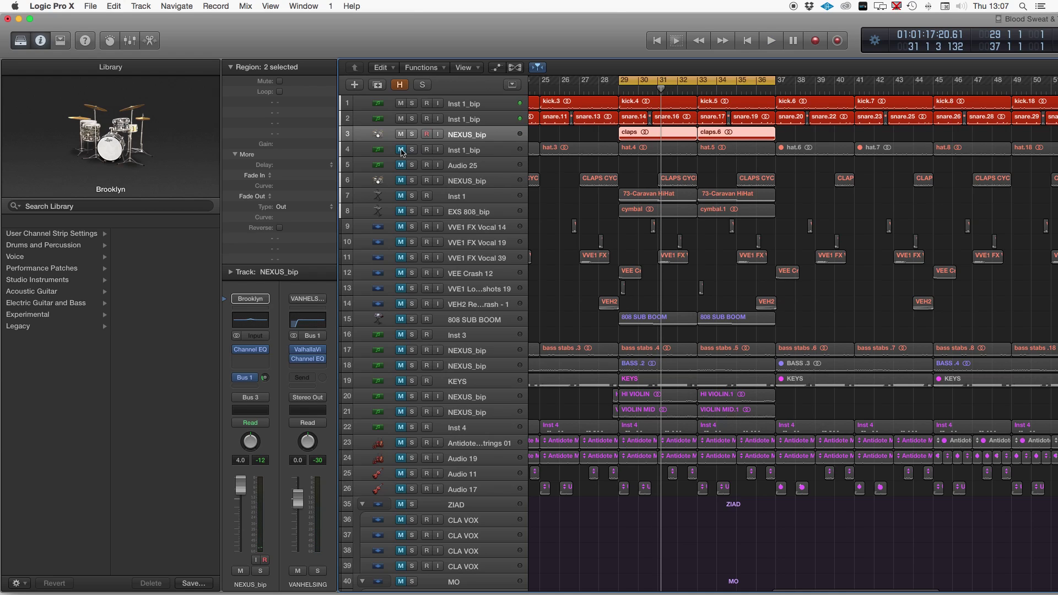
Unmute and select the hat track, and mute kick, snare and claps to play the hats alone.
{"action": "left_click", "coordinate": [402, 153]}
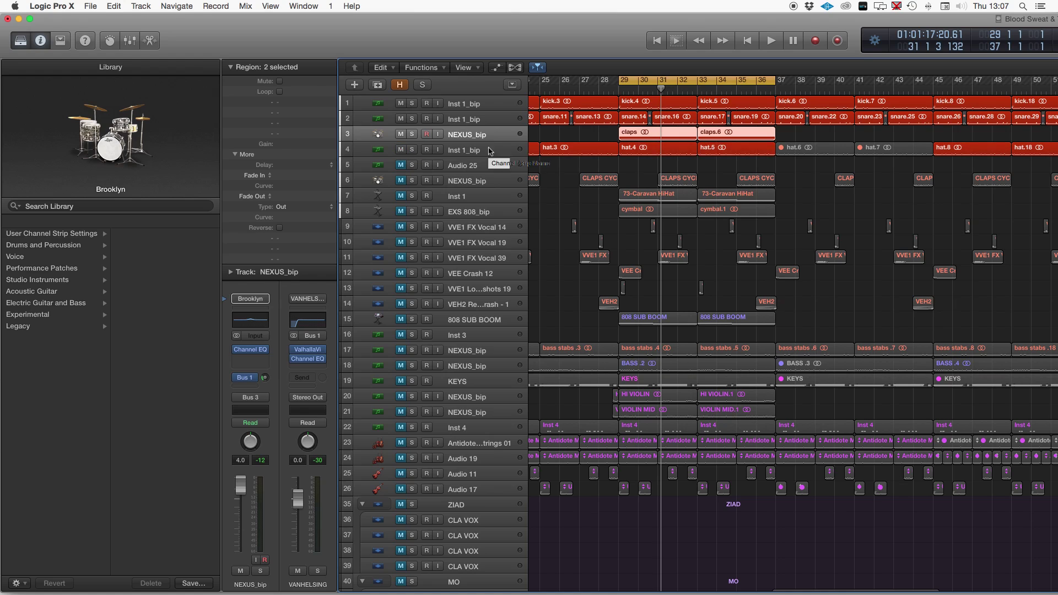
{"action": "left_click", "coordinate": [488, 150]}
{"action": "key", "text": "space"}
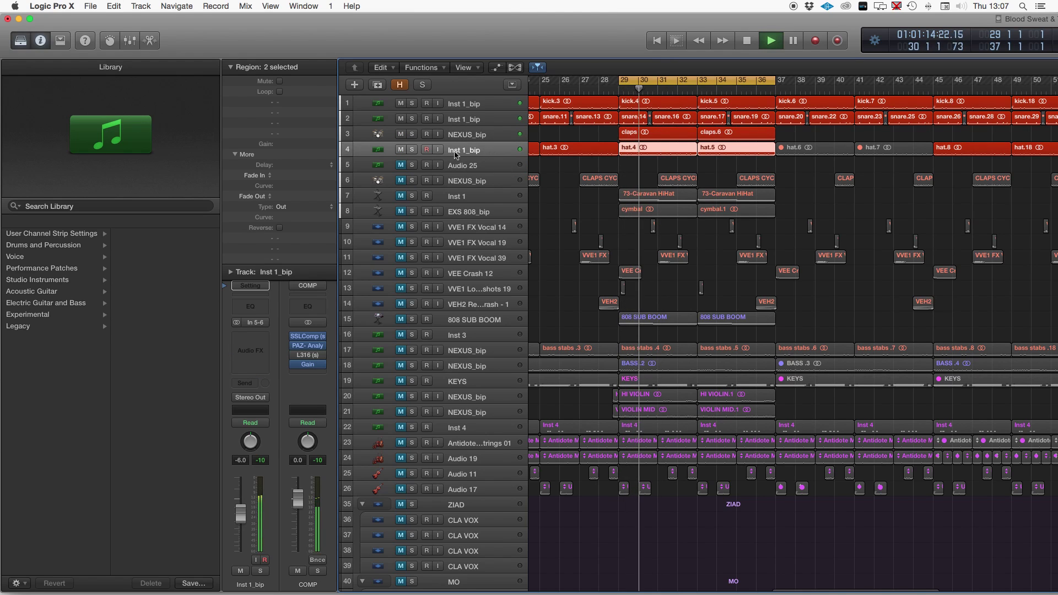
{"action": "left_click", "coordinate": [401, 105]}
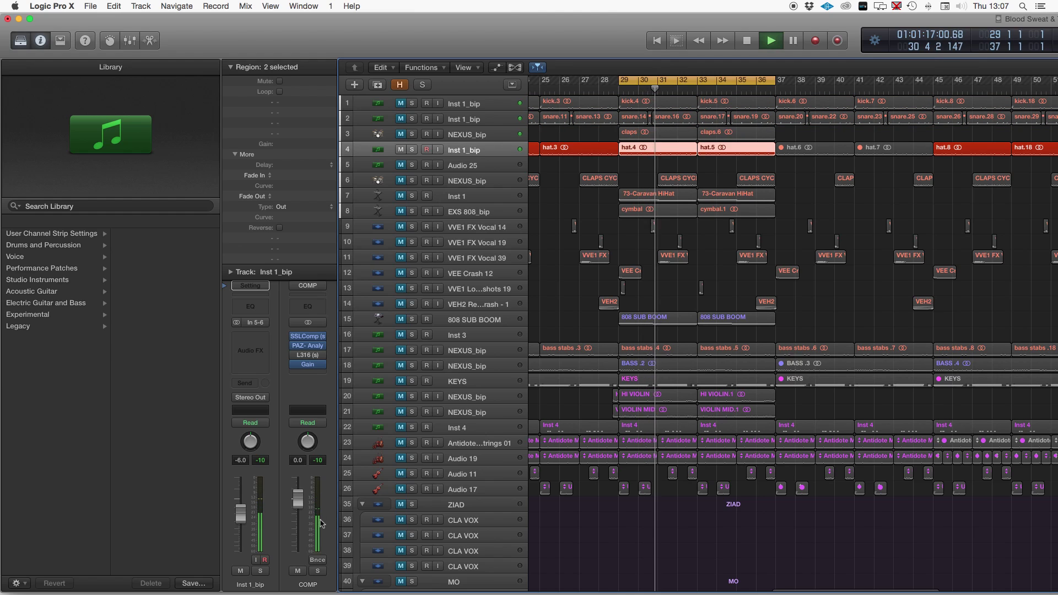
{"action": "key", "text": "space"}
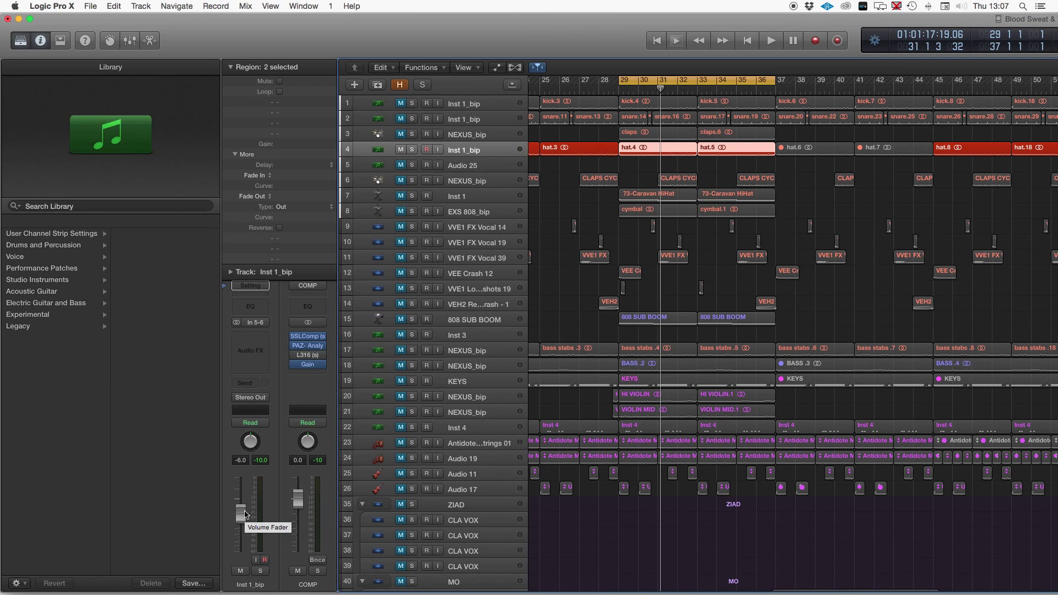
Lower the hat track's volume to -7.1 dB and route its output to Bus 3 (GLUE - DRUM).
{"action": "left_click_drag", "start_coordinate": [246, 515], "coordinate": [246, 518]}
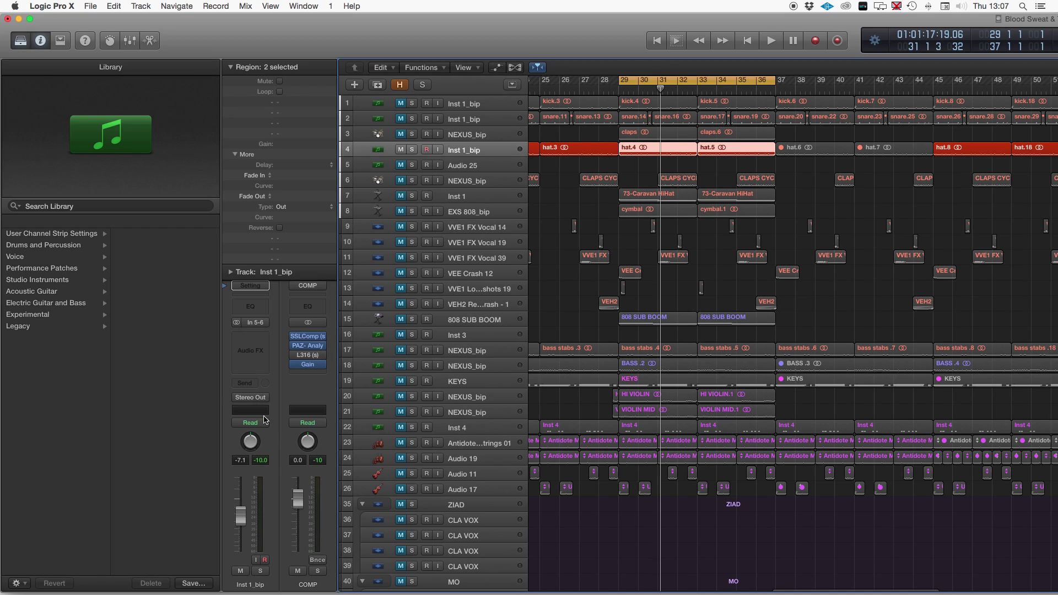
{"action": "left_click", "coordinate": [261, 397]}
{"action": "mouse_move", "coordinate": [269, 439]}
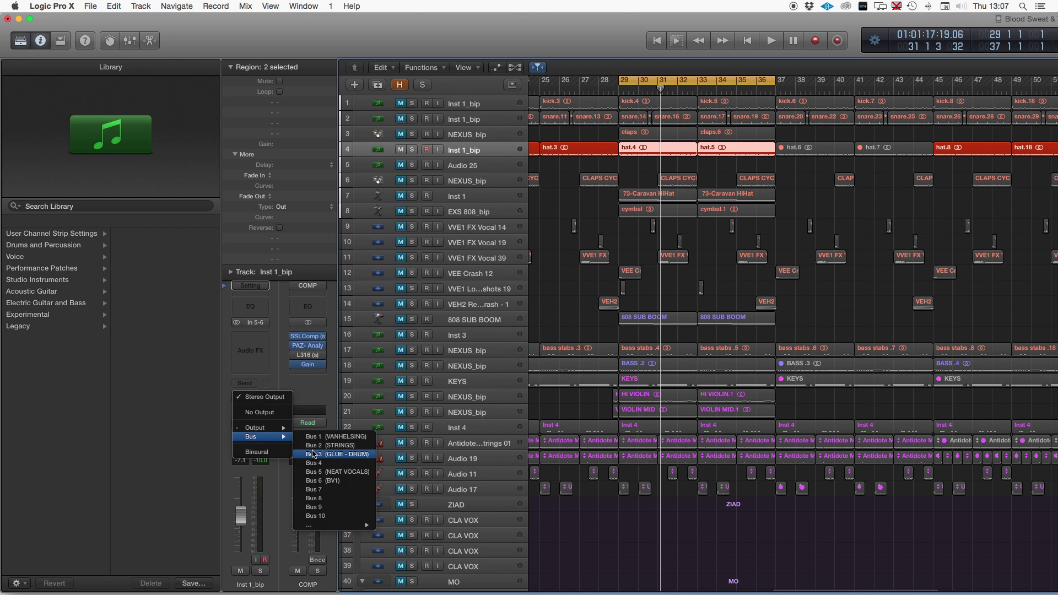
{"action": "key", "text": "Escape"}
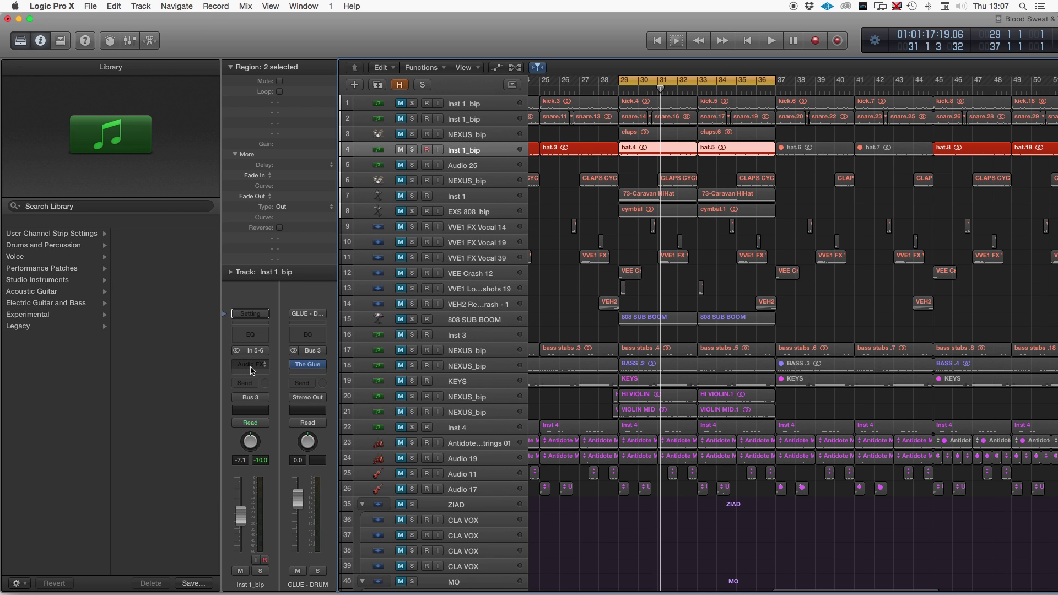
{"action": "key", "text": "space"}
{"action": "key", "text": "space"}
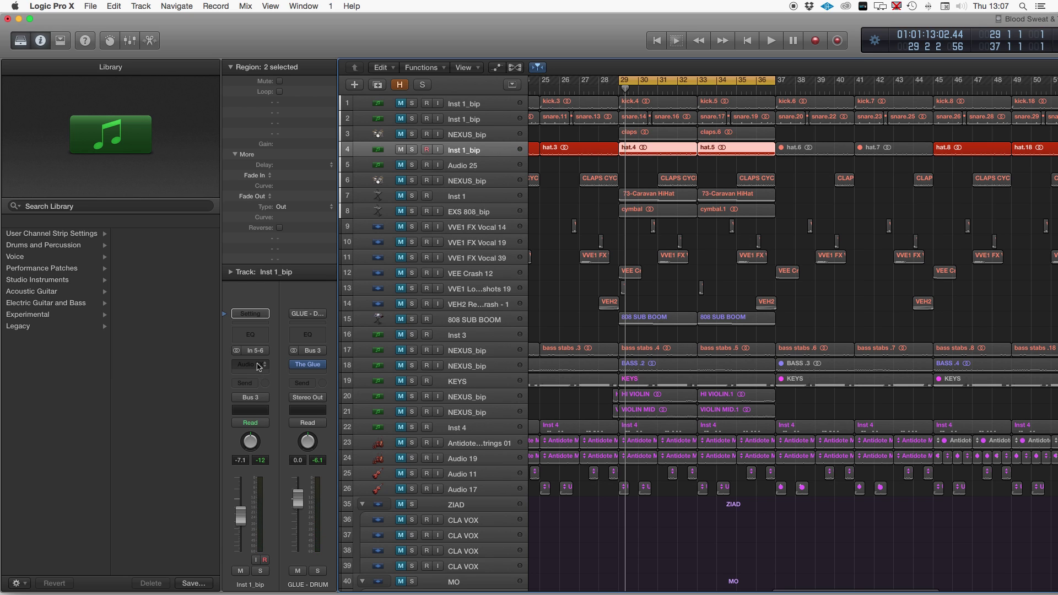
Insert a stereo Single Band EQ on the hat track and set its mode to High Cut.
{"action": "left_click", "coordinate": [258, 365]}
{"action": "mouse_move", "coordinate": [263, 388]}
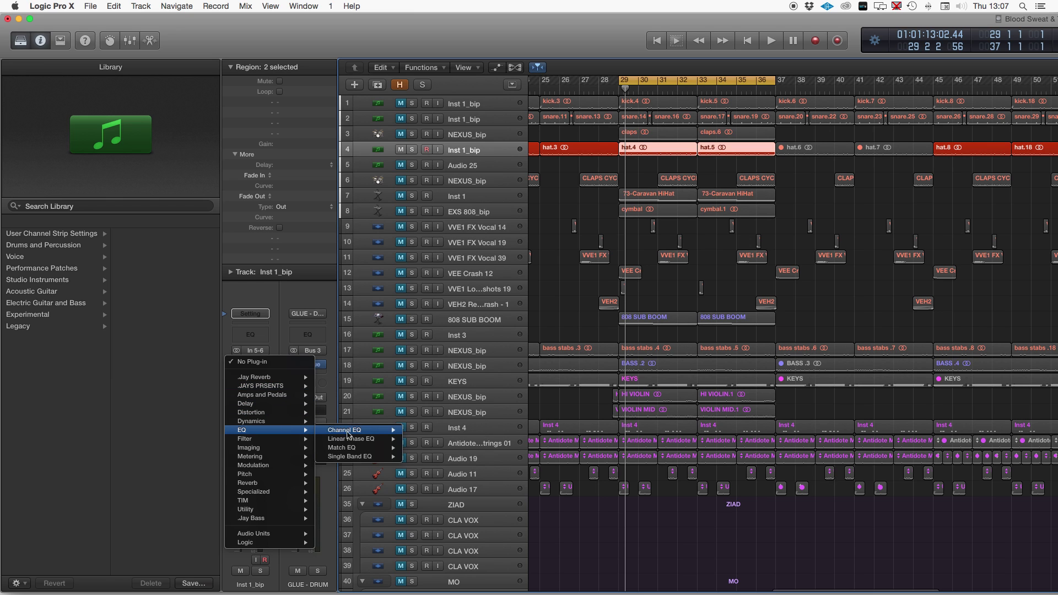
{"action": "mouse_move", "coordinate": [371, 457]}
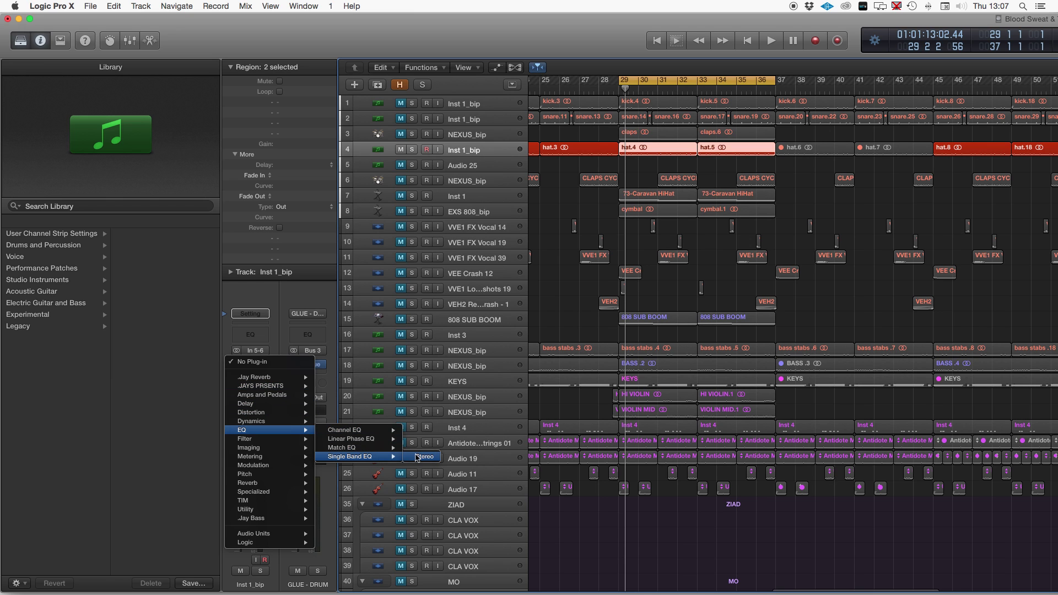
{"action": "left_click", "coordinate": [417, 458]}
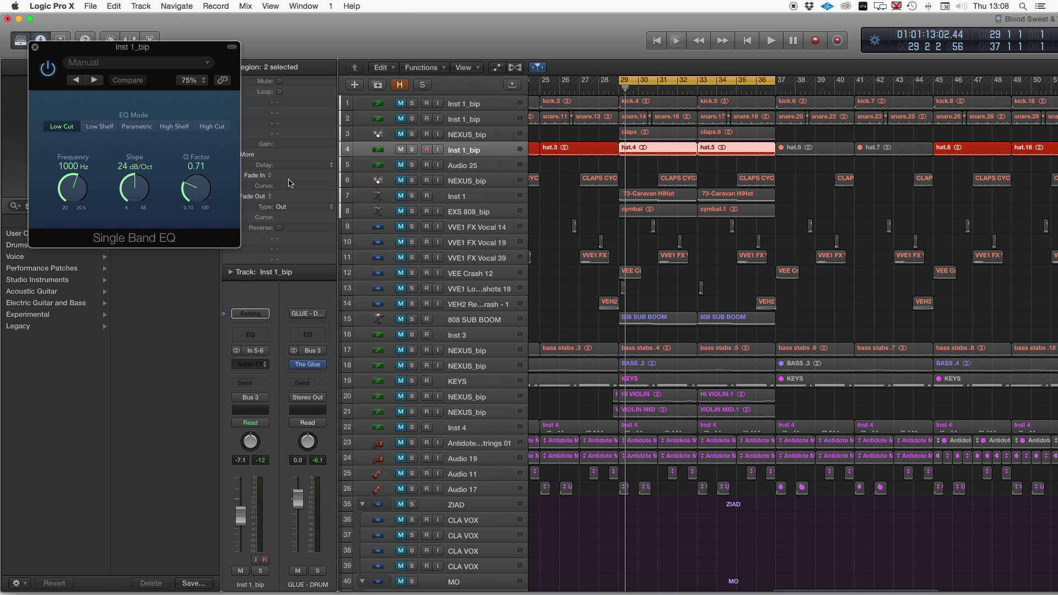
{"action": "left_click", "coordinate": [210, 128]}
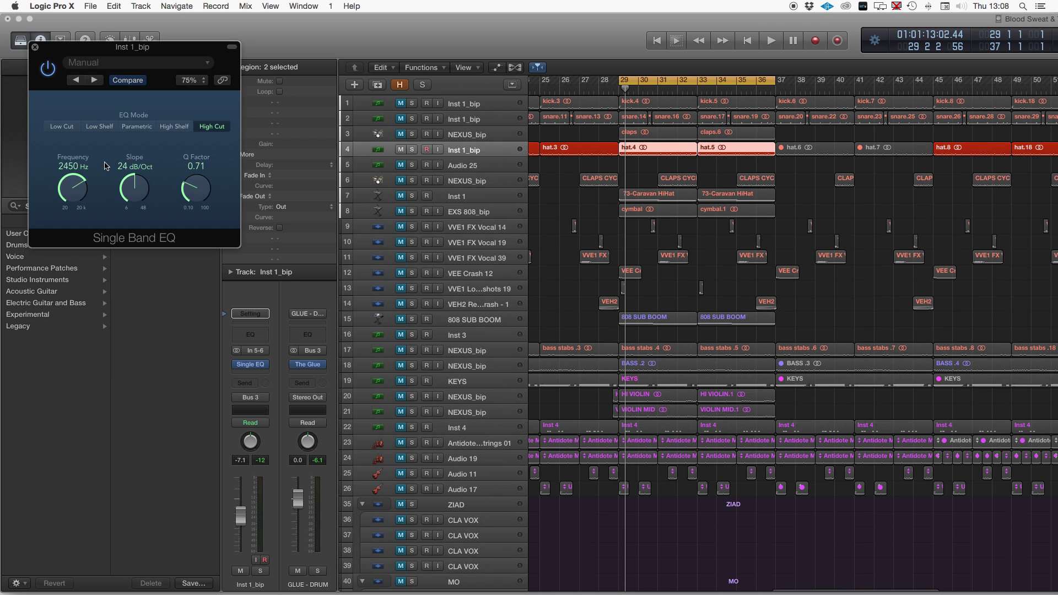
Set the hat track's high cut frequency to 16200 Hz while the hats play.
{"action": "mouse_move", "coordinate": [114, 131]}
{"action": "left_mouse_down"}
{"action": "mouse_move", "coordinate": [116, 109]}
{"action": "mouse_move", "coordinate": [116, 141]}
{"action": "left_mouse_up"}
{"action": "key", "text": "space"}
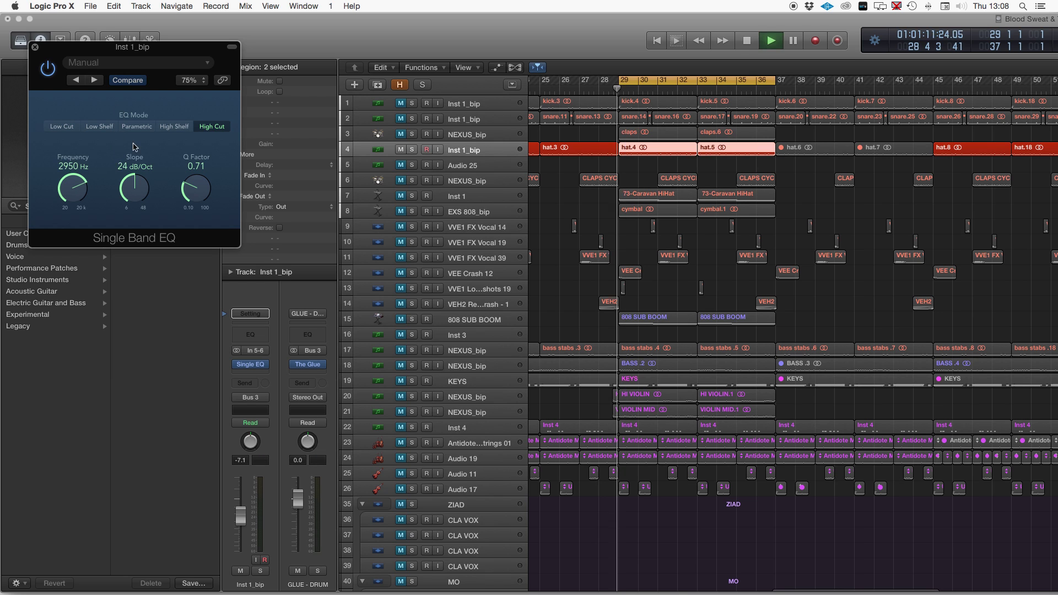
{"action": "left_click_drag", "start_coordinate": [73, 187], "coordinate": [126, 136]}
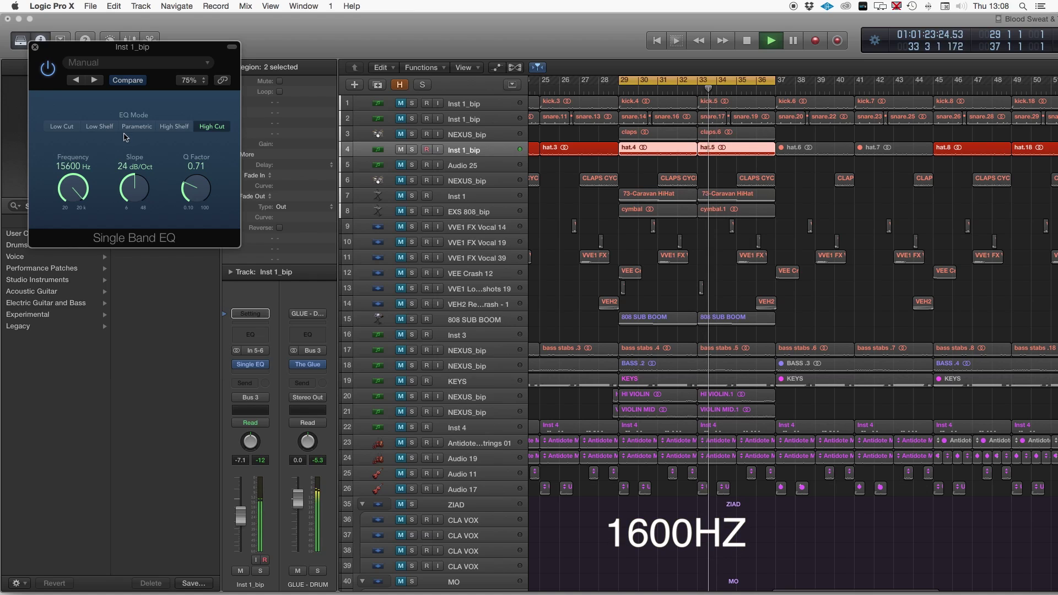
{"action": "key", "text": "space"}
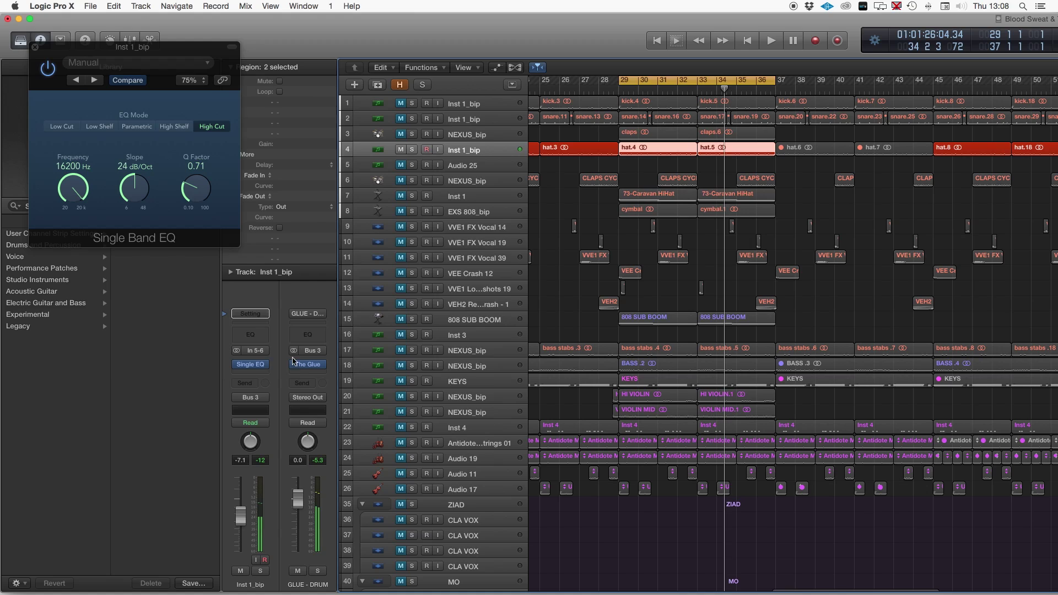
Add a Channel EQ to the hat track with its high shelf at 15000 Hz, and close both EQs.
{"action": "left_click", "coordinate": [250, 335]}
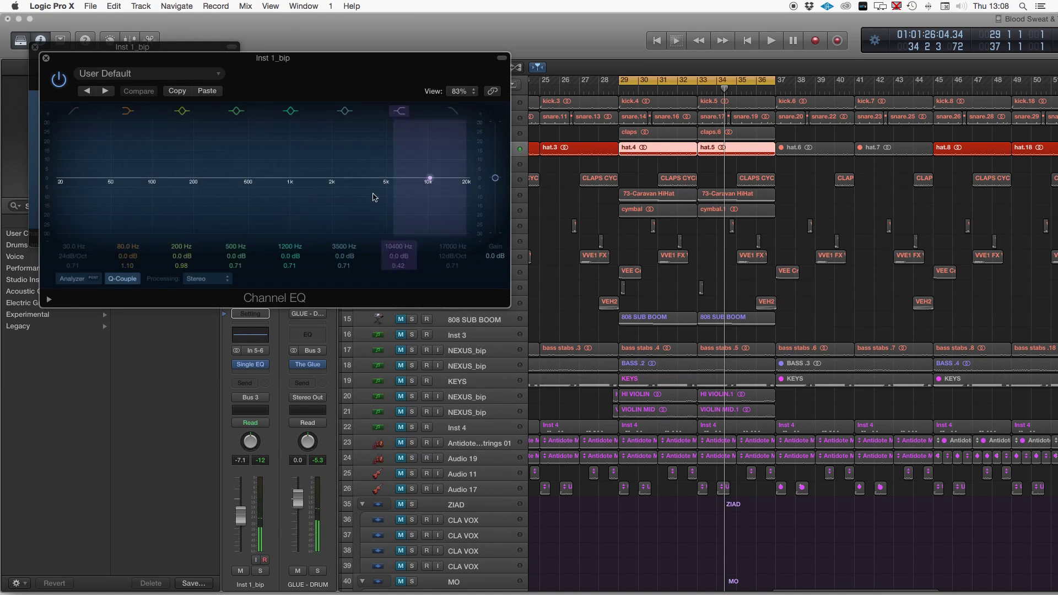
{"action": "left_click_drag", "start_coordinate": [429, 179], "coordinate": [460, 180]}
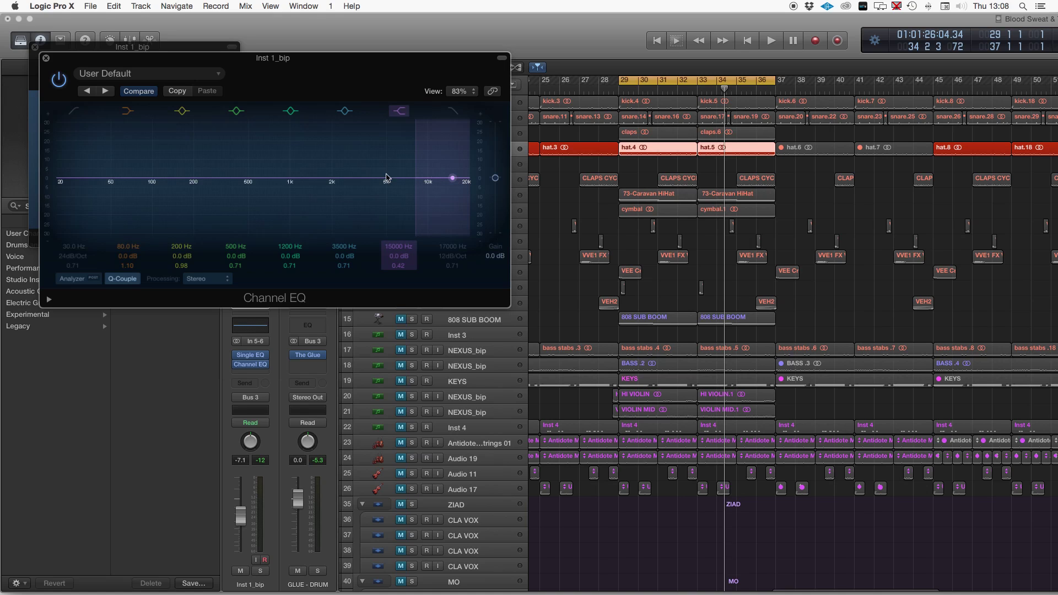
{"action": "left_click", "coordinate": [45, 58]}
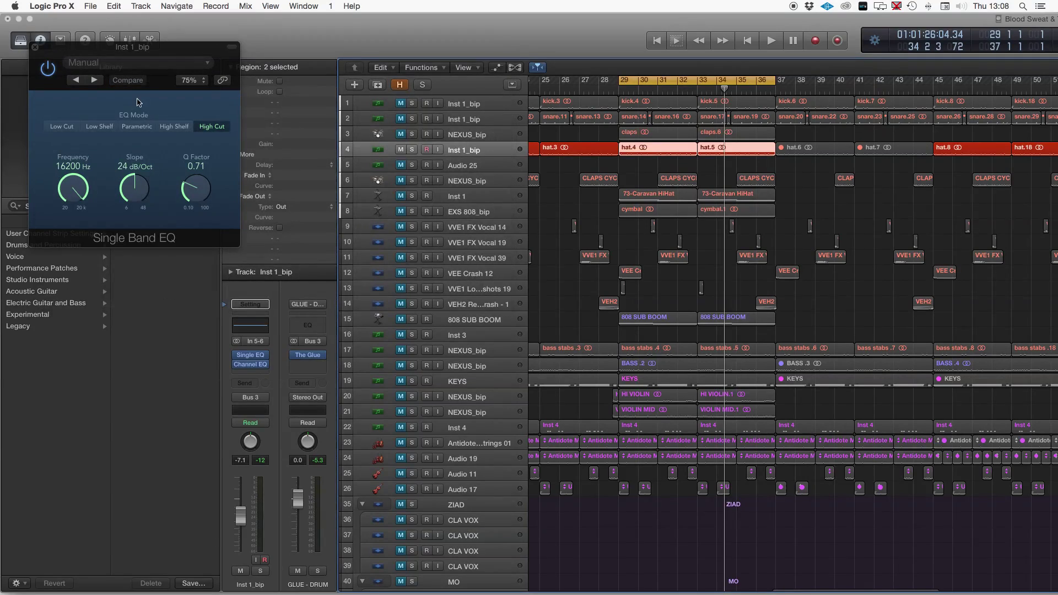
{"action": "left_click", "coordinate": [35, 48]}
Add a send to Bus 1 (VANHELSING) on the hat track at about -14.4 dB during playback.
{"action": "key", "text": "space"}
{"action": "left_click", "coordinate": [249, 382]}
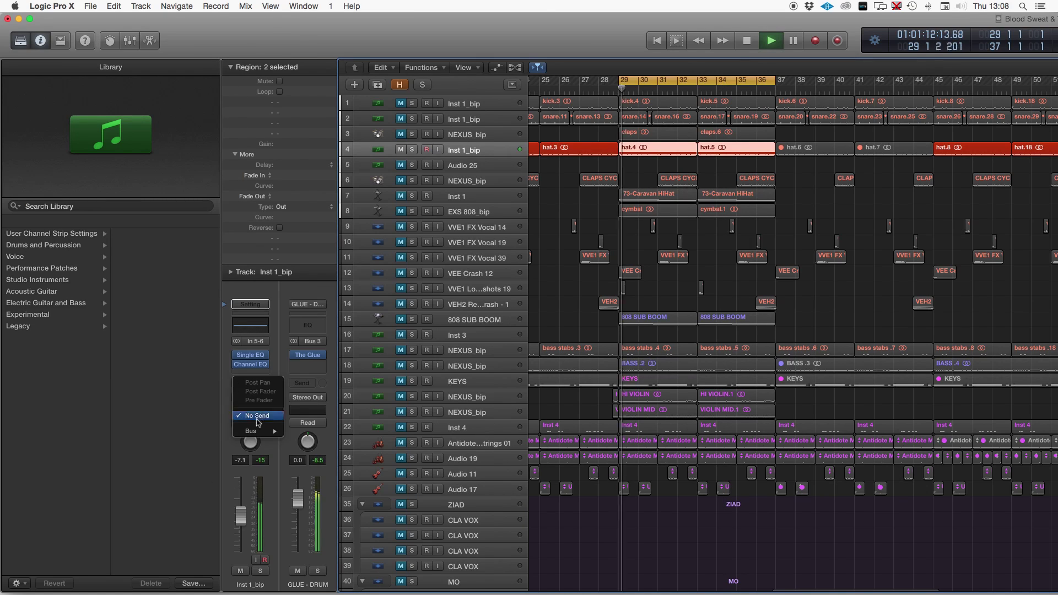
{"action": "mouse_move", "coordinate": [255, 431]}
{"action": "left_click", "coordinate": [317, 433]}
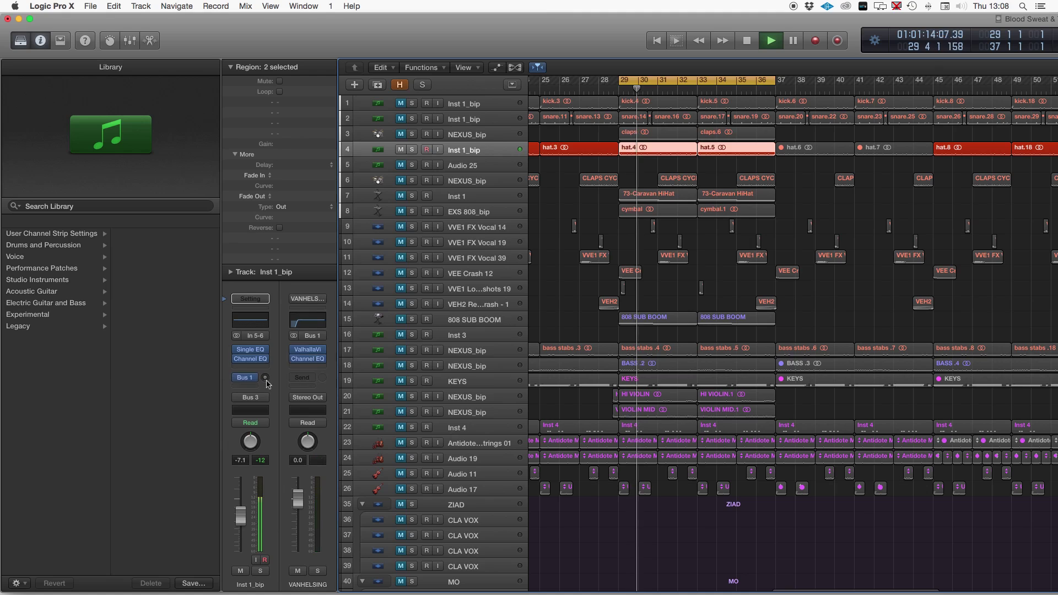
{"action": "left_click_drag", "start_coordinate": [265, 378], "coordinate": [265, 363]}
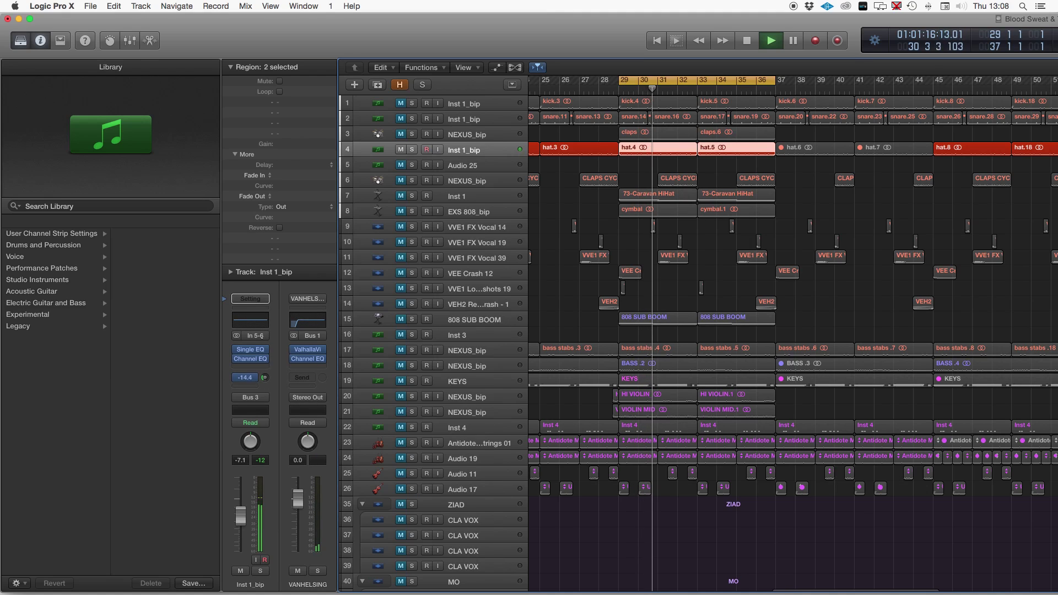
Unmute kick, snare and claps during playback and lower the hat track's volume to -9.0 dB.
{"action": "left_click_drag", "start_coordinate": [401, 103], "coordinate": [401, 144]}
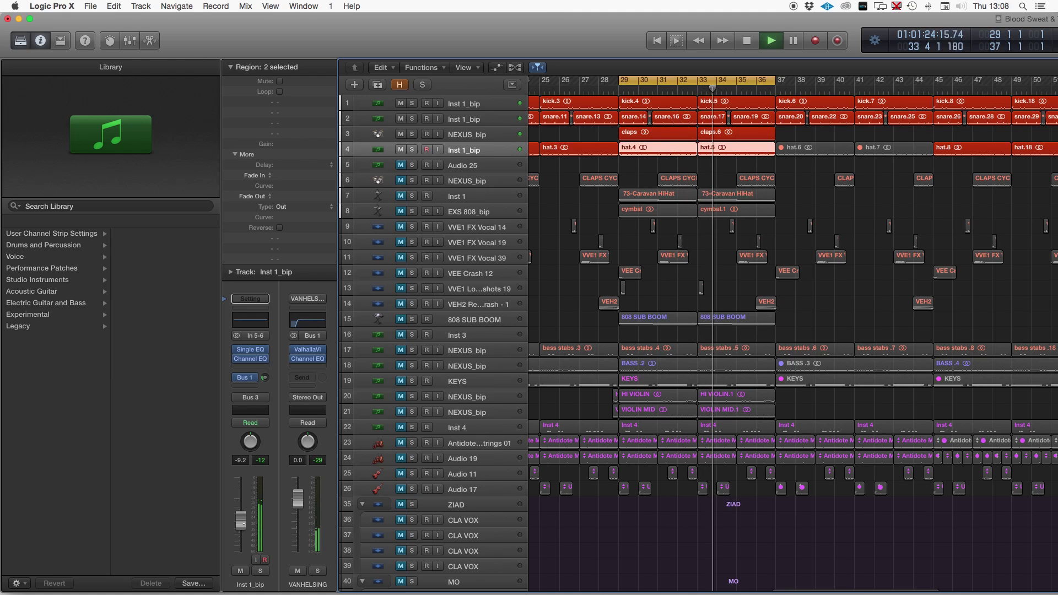
{"action": "key", "text": "space"}
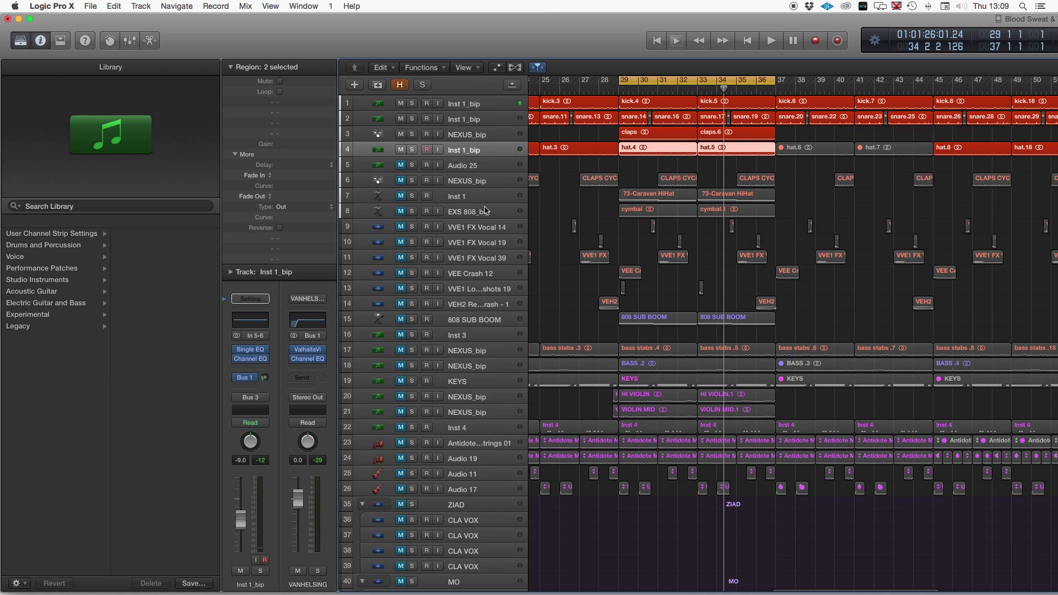
Unmute the 73-Caravan HiHat track, play it with the drums, and move it directly below the hat track.
{"action": "left_click", "coordinate": [401, 197]}
{"action": "key", "text": "space"}
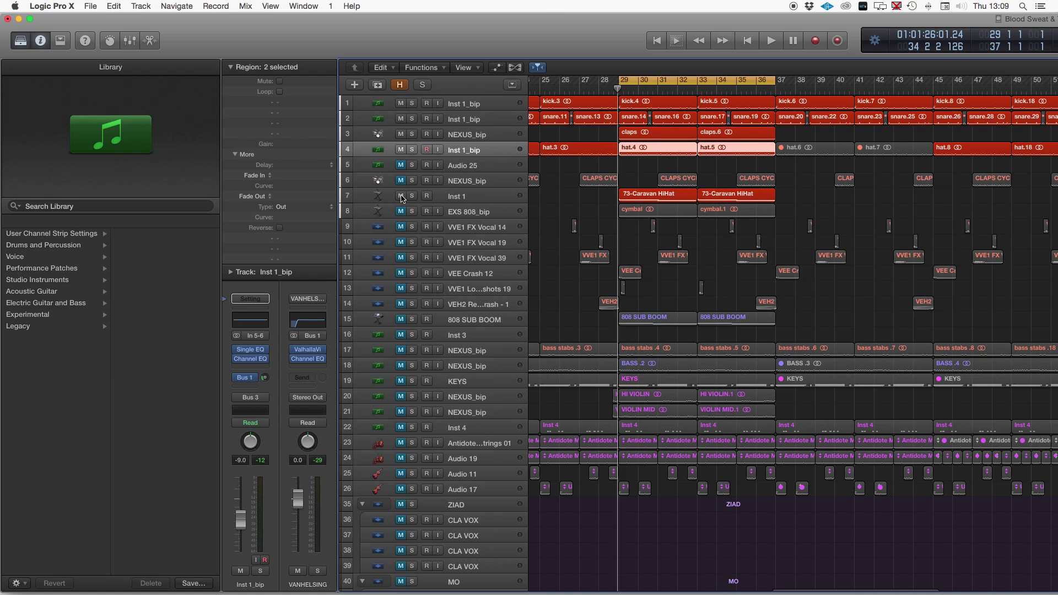
{"action": "key", "text": "space"}
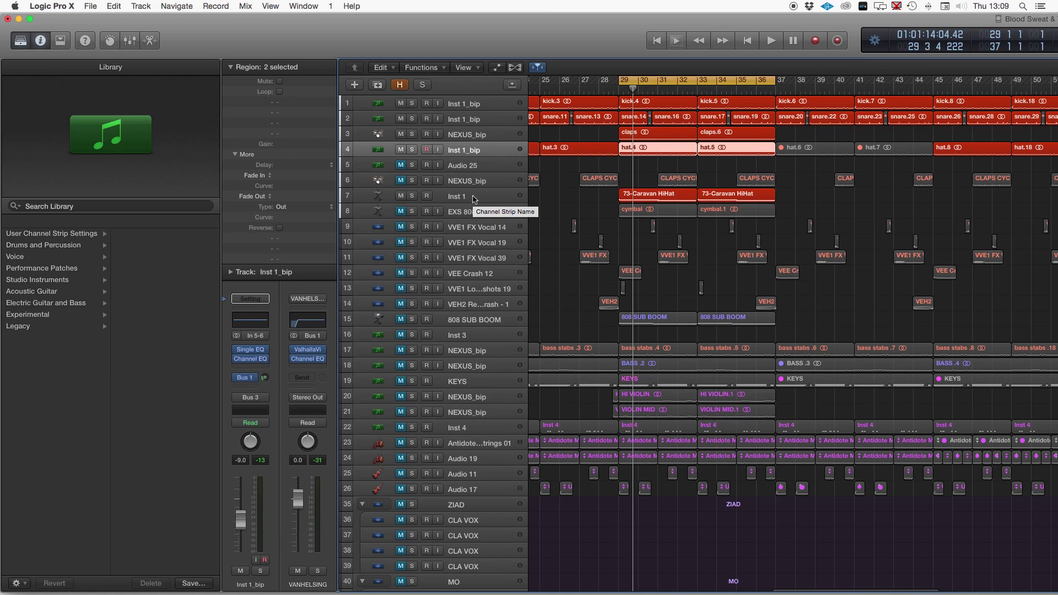
{"action": "left_click_drag", "start_coordinate": [473, 199], "coordinate": [481, 156]}
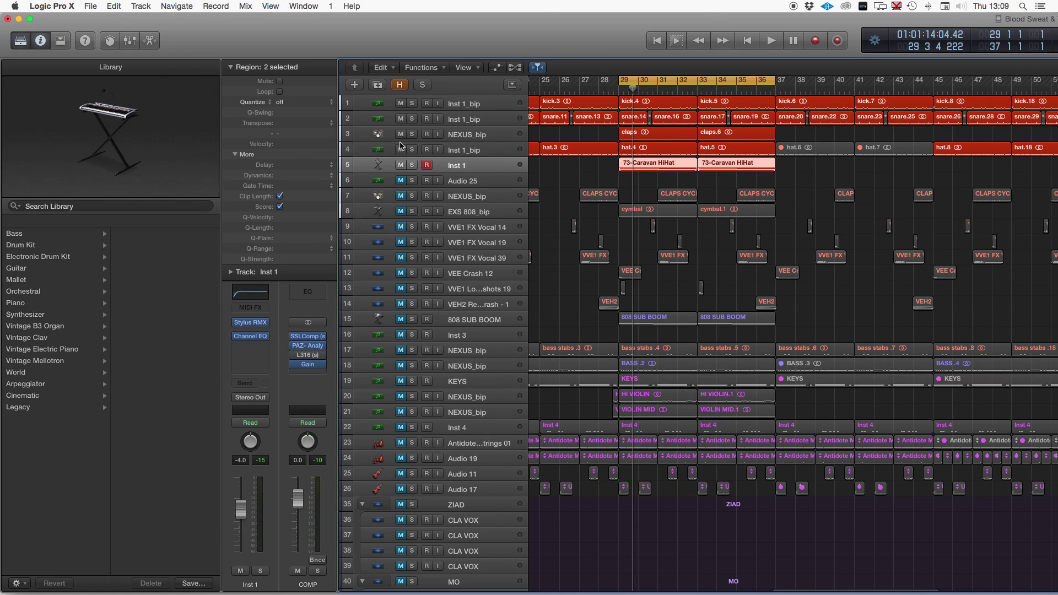
With the other drums muted, route the 73-Caravan HiHat track to Bus 3 (GLUE - DRUM) and set its volume to -9.0 dB.
{"action": "key", "text": "space"}
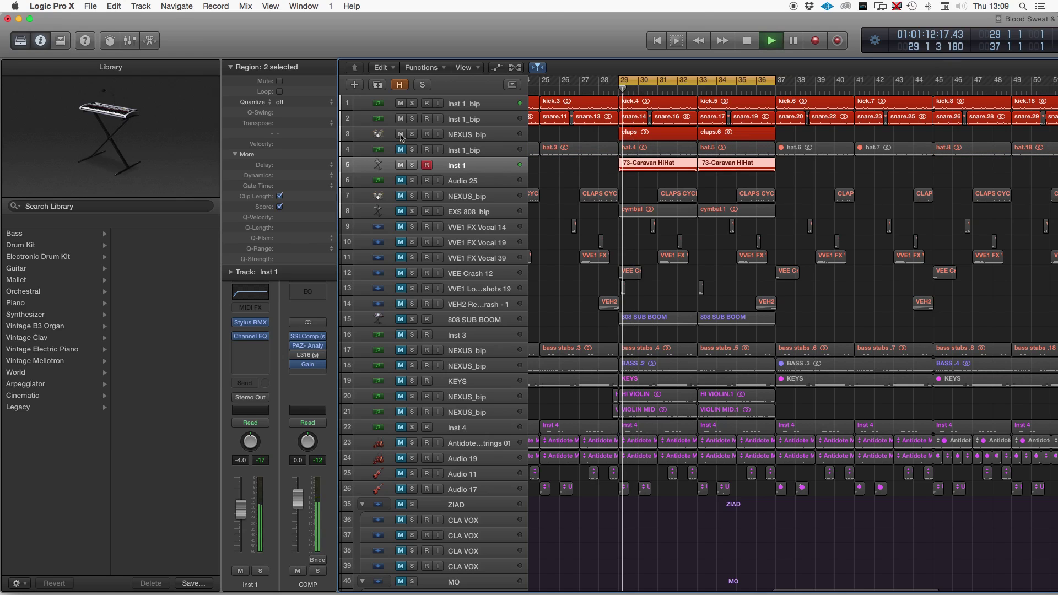
{"action": "left_click", "coordinate": [250, 397]}
{"action": "mouse_move", "coordinate": [259, 436]}
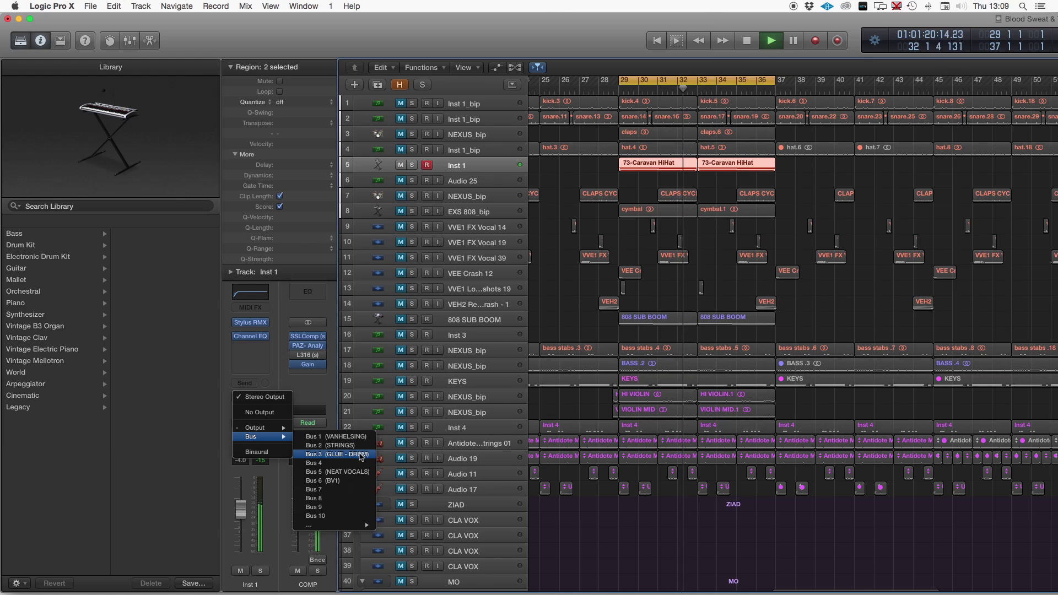
{"action": "left_click", "coordinate": [361, 454]}
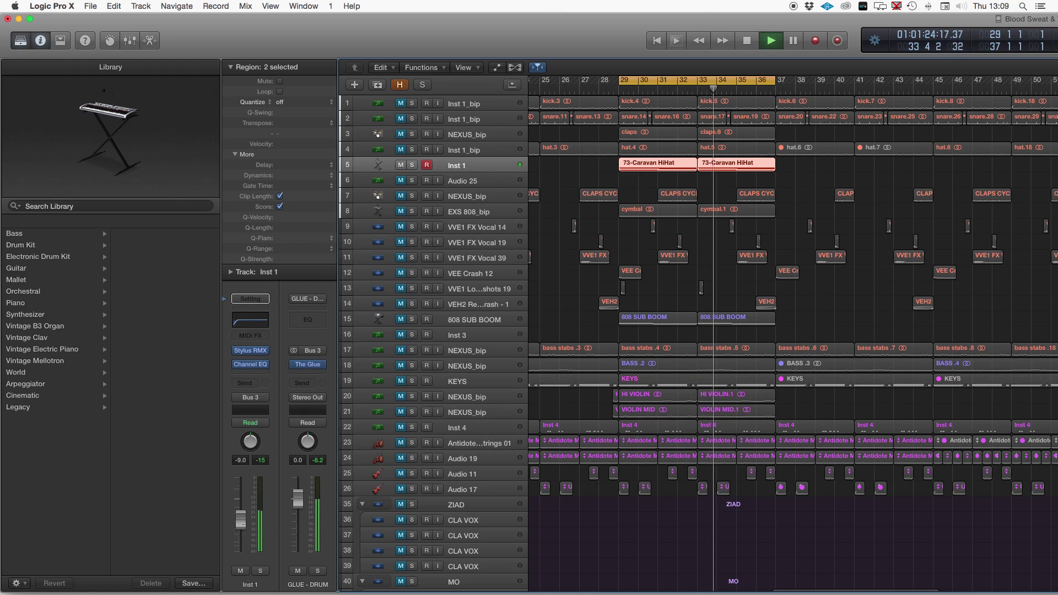
Add a send to Bus 1 (VANHELSING) on the 73-Caravan HiHat track at about -17.2 dB during playback.
{"action": "left_click", "coordinate": [245, 384]}
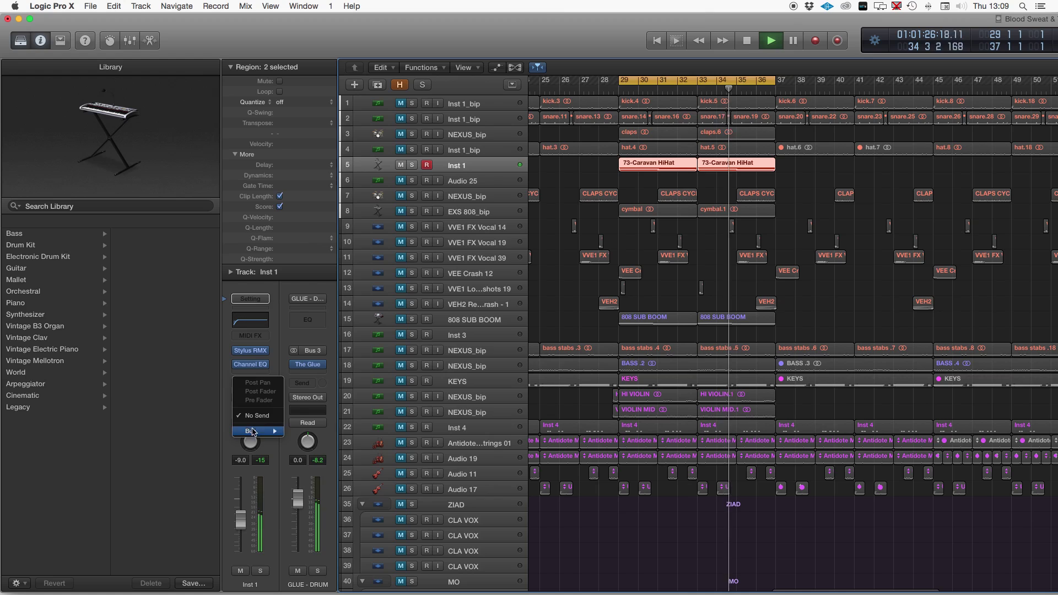
{"action": "mouse_move", "coordinate": [274, 432]}
{"action": "left_click", "coordinate": [320, 431]}
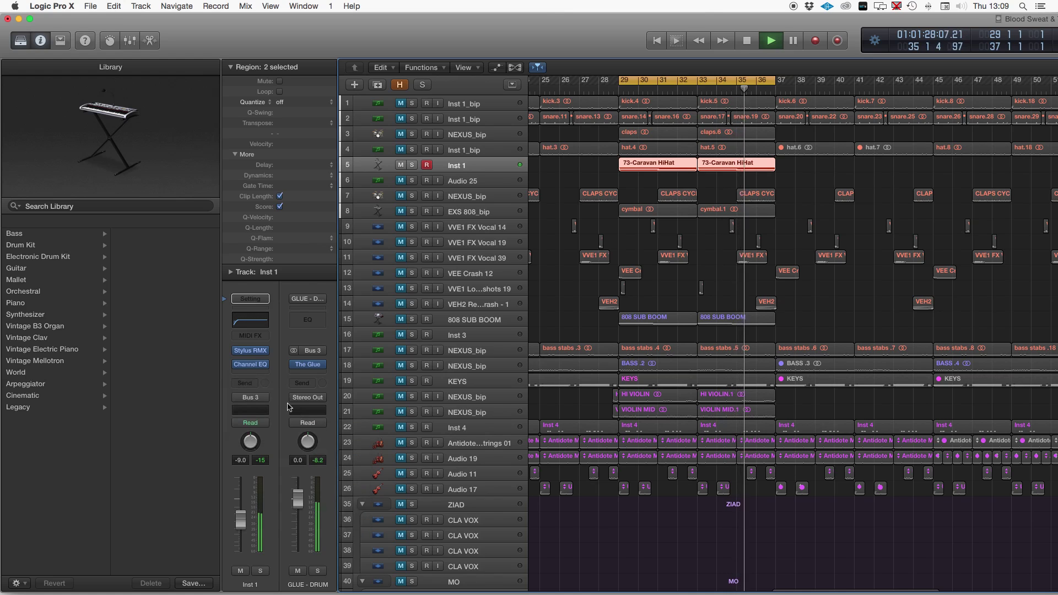
{"action": "left_click_drag", "start_coordinate": [265, 379], "coordinate": [270, 354]}
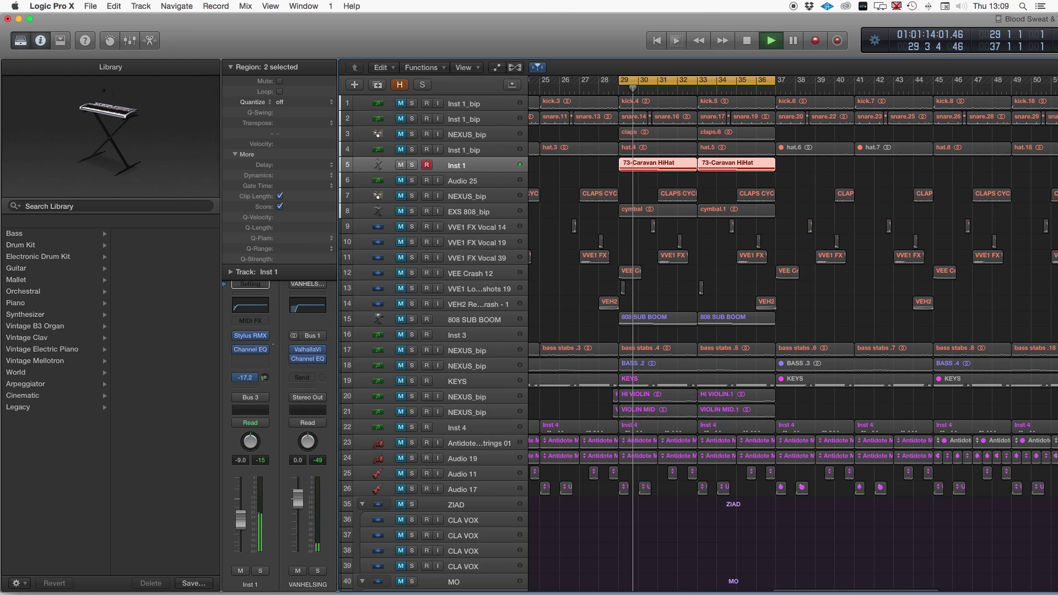
Load the 80hz Channel EQ preset on the 73-Caravan HiHat track and cut its high shelf to -5.0 dB at 16200 Hz.
{"action": "left_click", "coordinate": [245, 349]}
{"action": "left_click", "coordinate": [113, 63]}
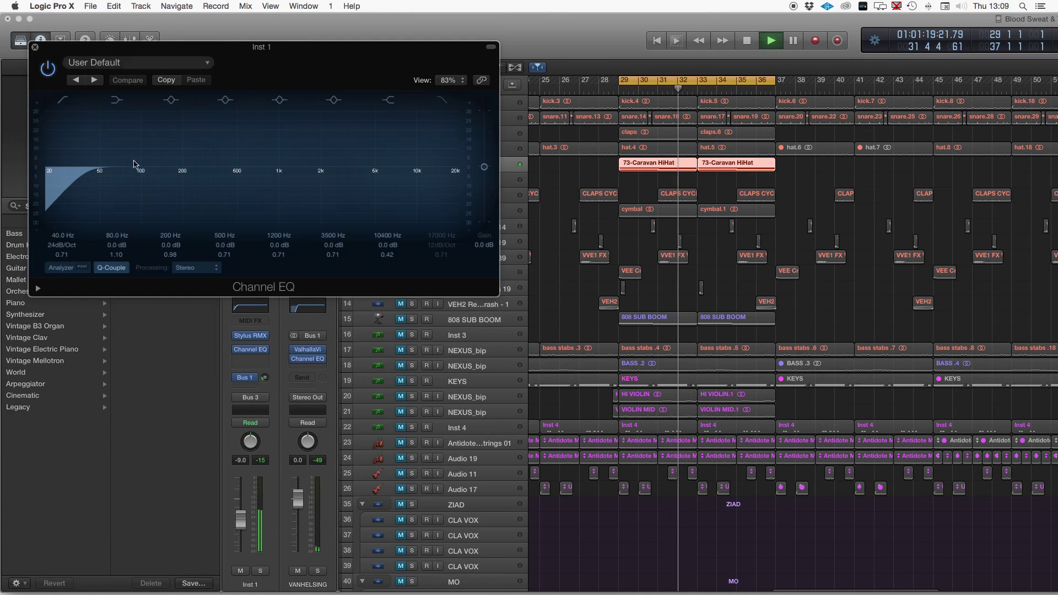
{"action": "left_click", "coordinate": [80, 271]}
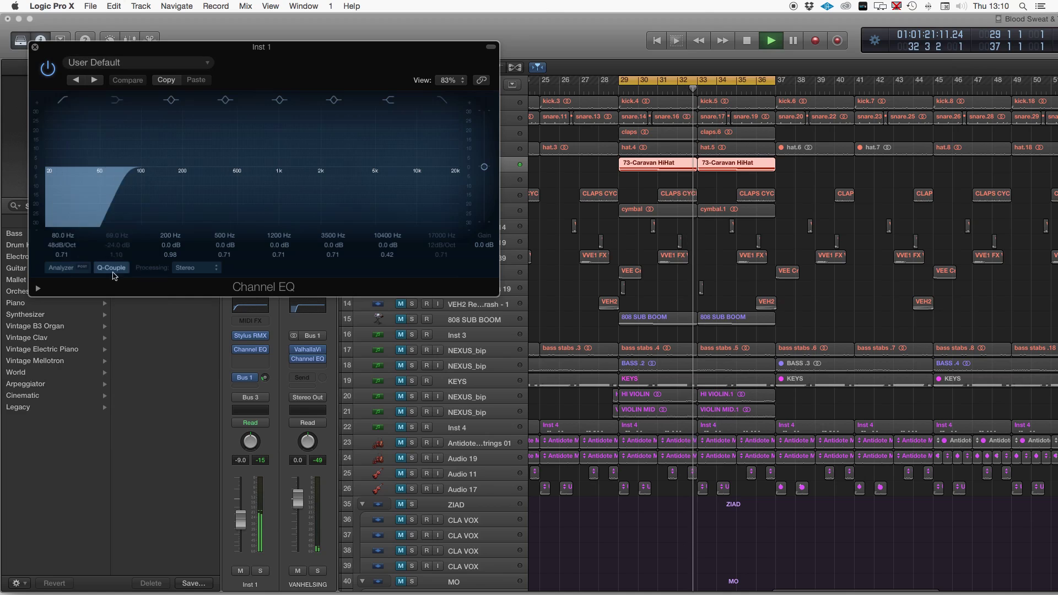
{"action": "left_click", "coordinate": [74, 269]}
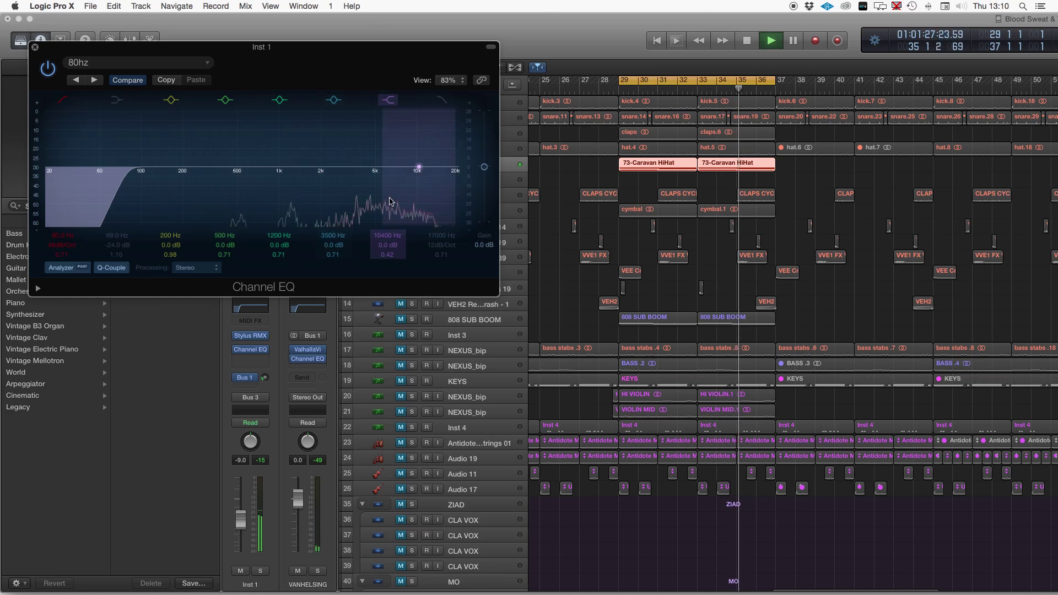
{"action": "left_click_drag", "start_coordinate": [419, 171], "coordinate": [447, 185]}
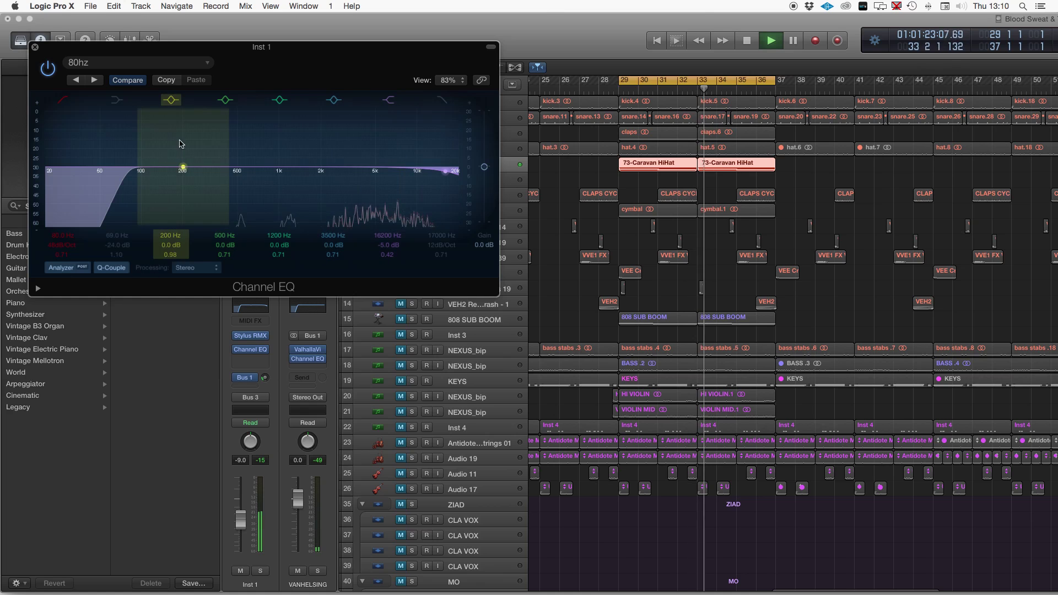
{"action": "left_click", "coordinate": [35, 47]}
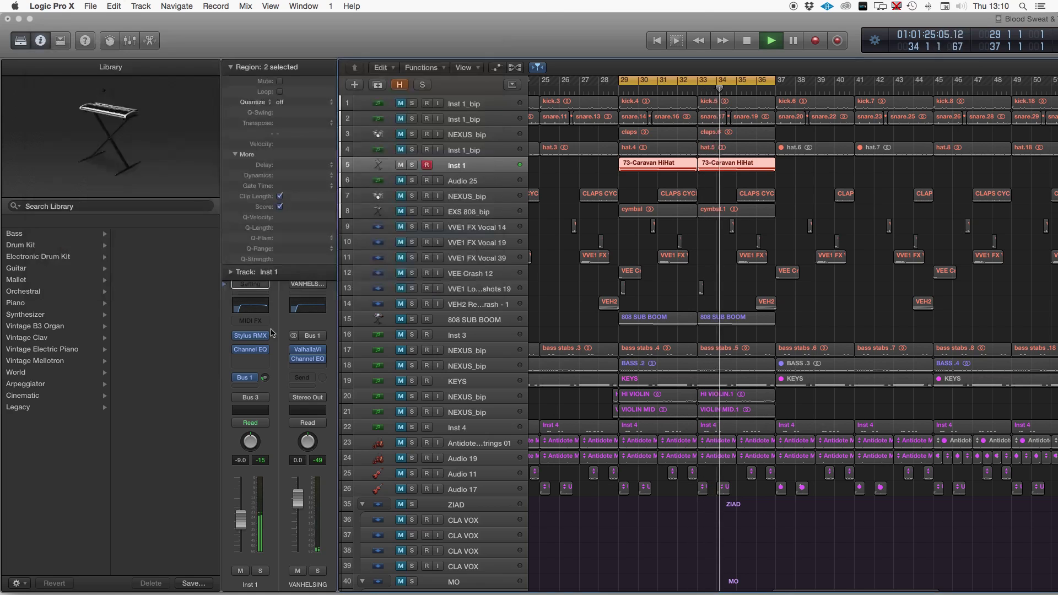
Set the 73-Caravan HiHat's Bus 1 send to -15.0 dB, and unmute hat, claps, snare and kick for playback.
{"action": "left_click_drag", "start_coordinate": [266, 378], "coordinate": [267, 365]}
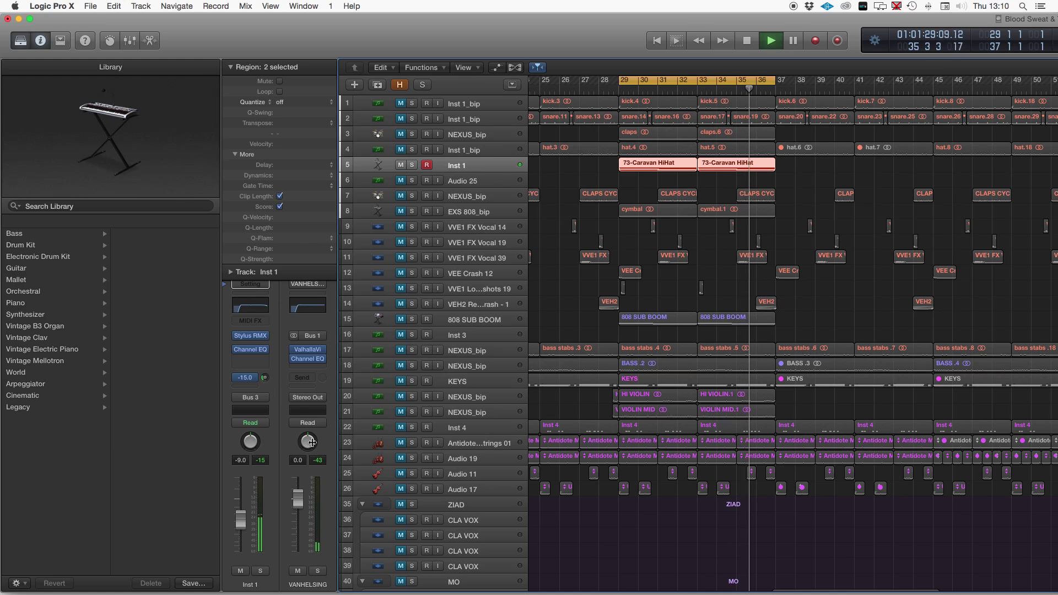
{"action": "left_click", "coordinate": [416, 154]}
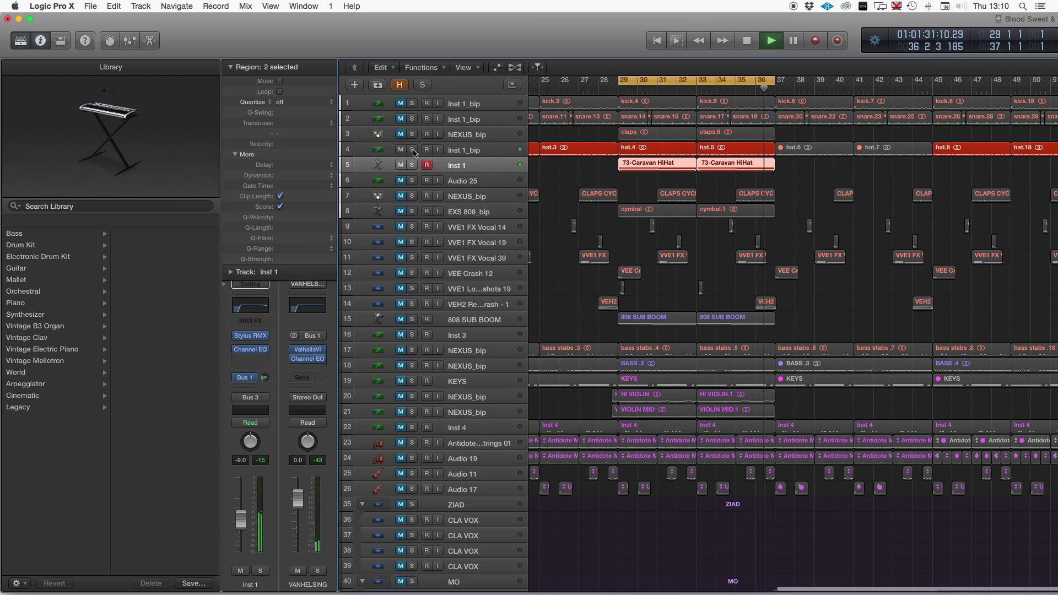
{"action": "key", "text": "space"}
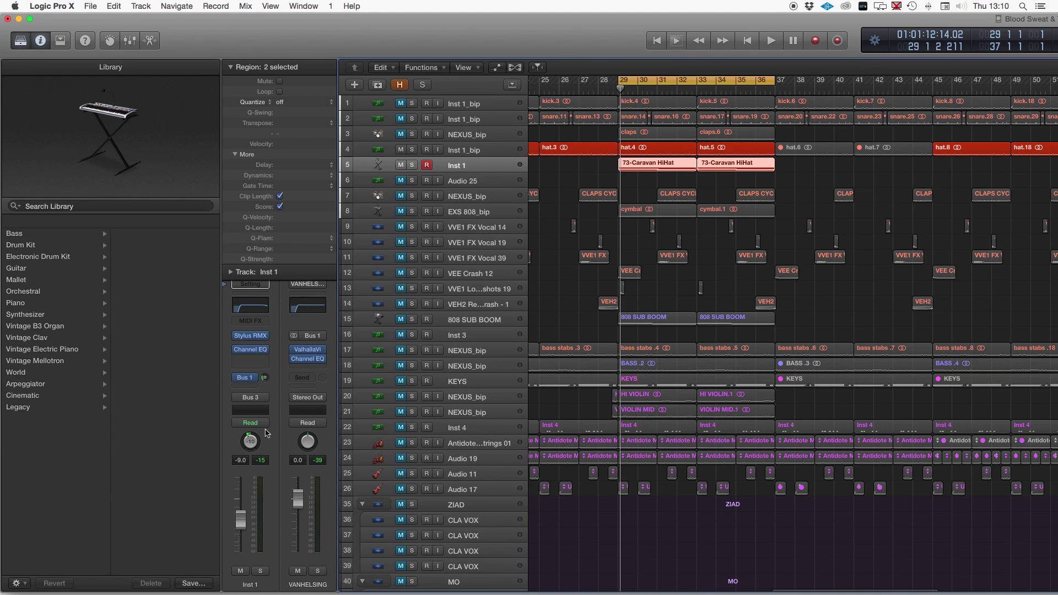
{"action": "left_click_drag", "start_coordinate": [400, 137], "coordinate": [403, 108]}
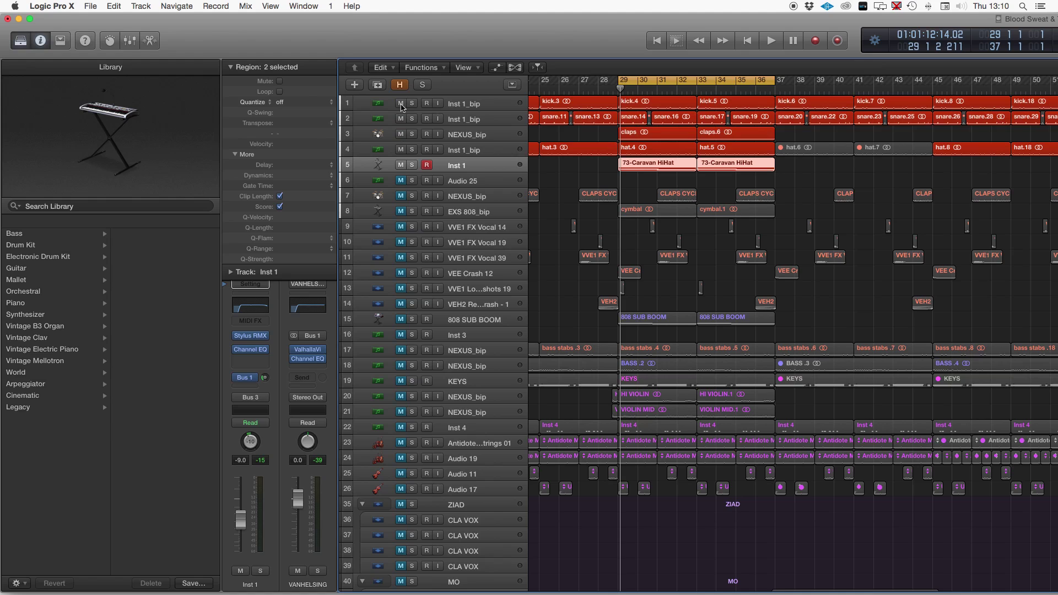
{"action": "key", "text": "space"}
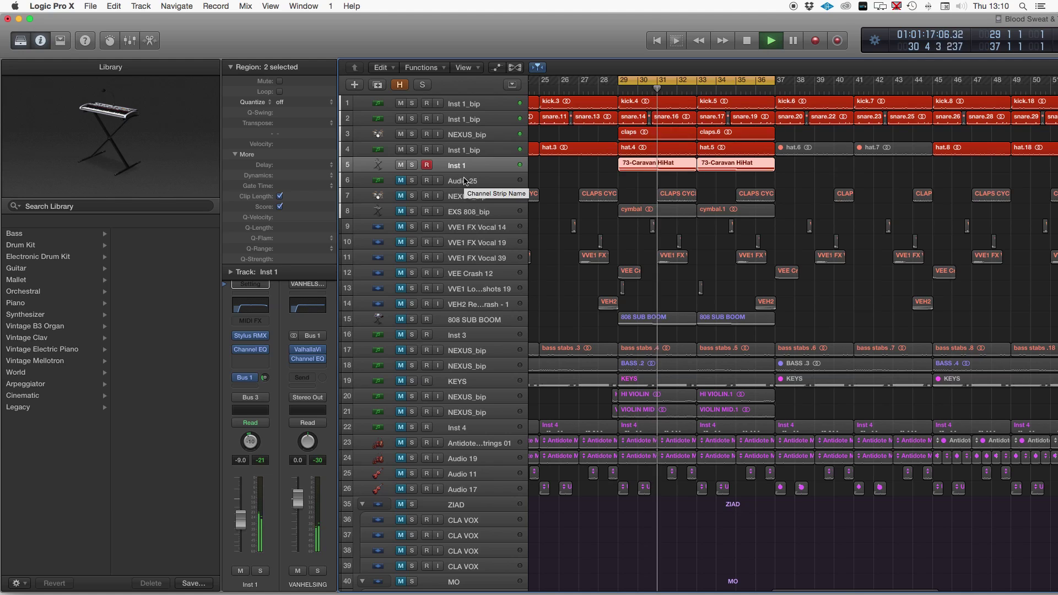
Move the CLAPS CYC track directly below the 73-Caravan HiHat and isolate it in a bars 31 to 33 cycle by muting the other drums.
{"action": "left_click_drag", "start_coordinate": [477, 203], "coordinate": [488, 175]}
{"action": "left_click_drag", "start_coordinate": [620, 81], "coordinate": [658, 82]}
{"action": "left_click_drag", "start_coordinate": [724, 96], "coordinate": [698, 98]}
{"action": "left_click_drag", "start_coordinate": [400, 105], "coordinate": [403, 166]}
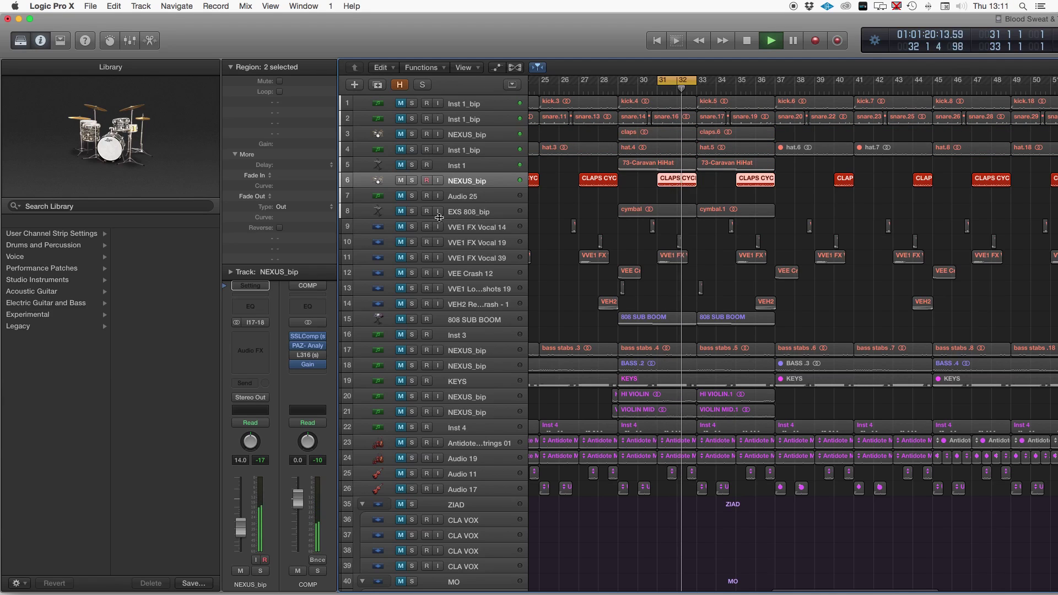
Set the CLAPS CYC track's volume to -13.0 dB and route its output to Bus 3 (GLUE - DRUM).
{"action": "left_click_drag", "start_coordinate": [245, 536], "coordinate": [245, 538]}
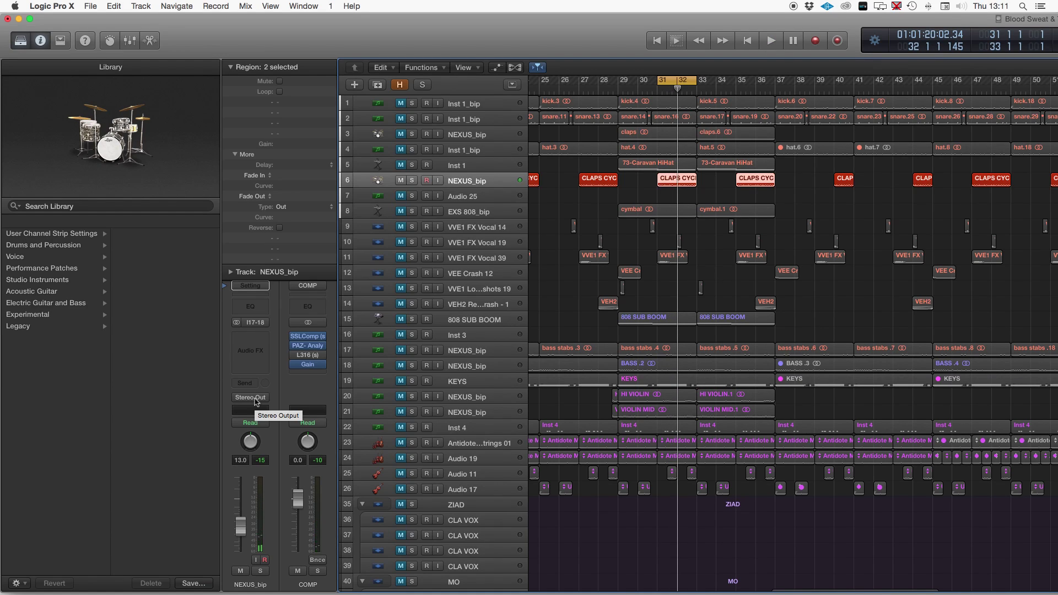
{"action": "left_click", "coordinate": [255, 401]}
{"action": "mouse_move", "coordinate": [266, 439]}
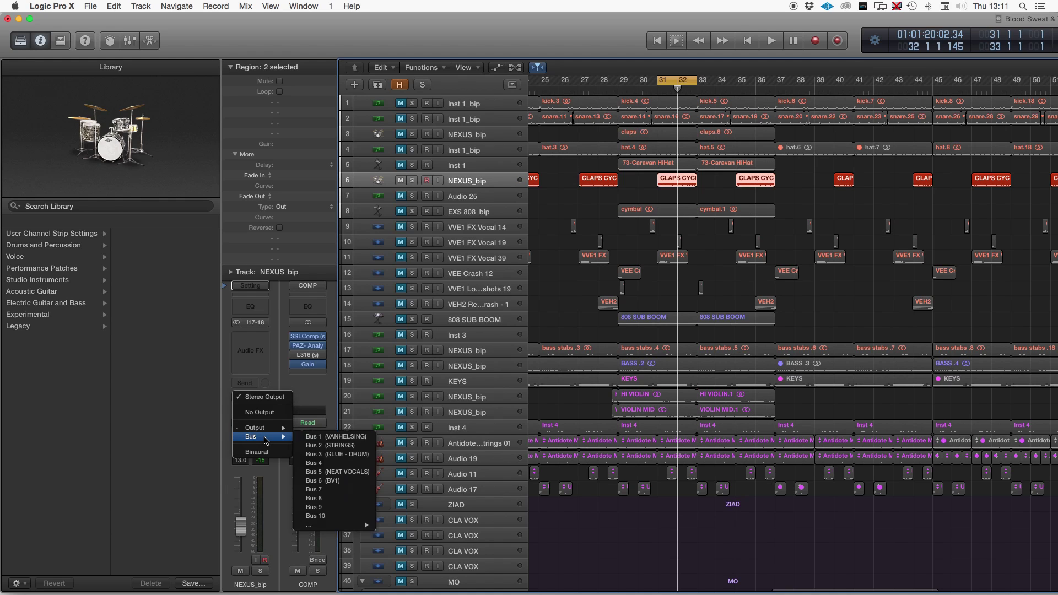
{"action": "left_click", "coordinate": [353, 455]}
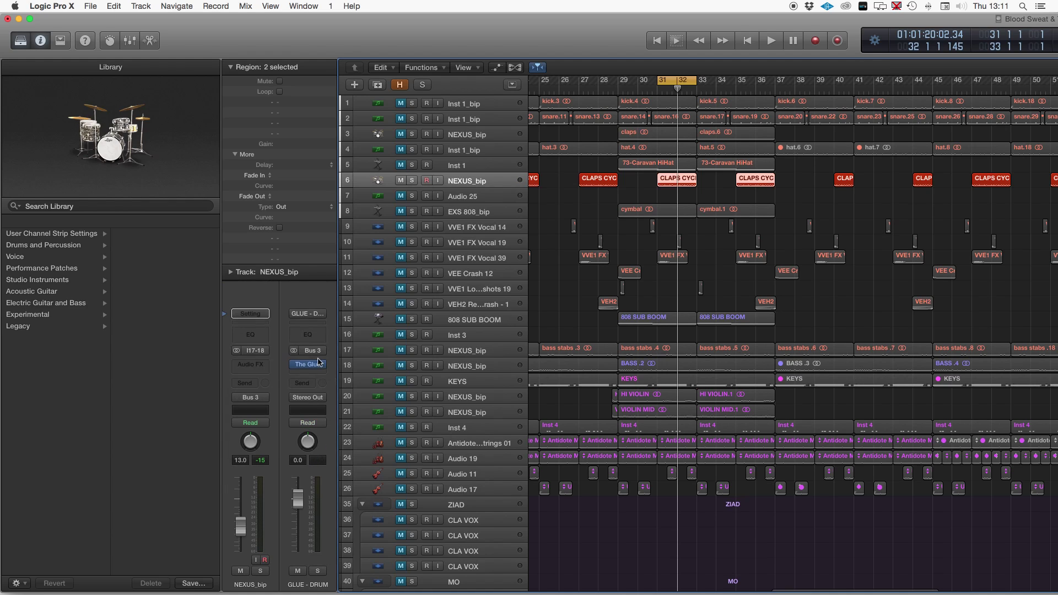
{"action": "key", "text": "space"}
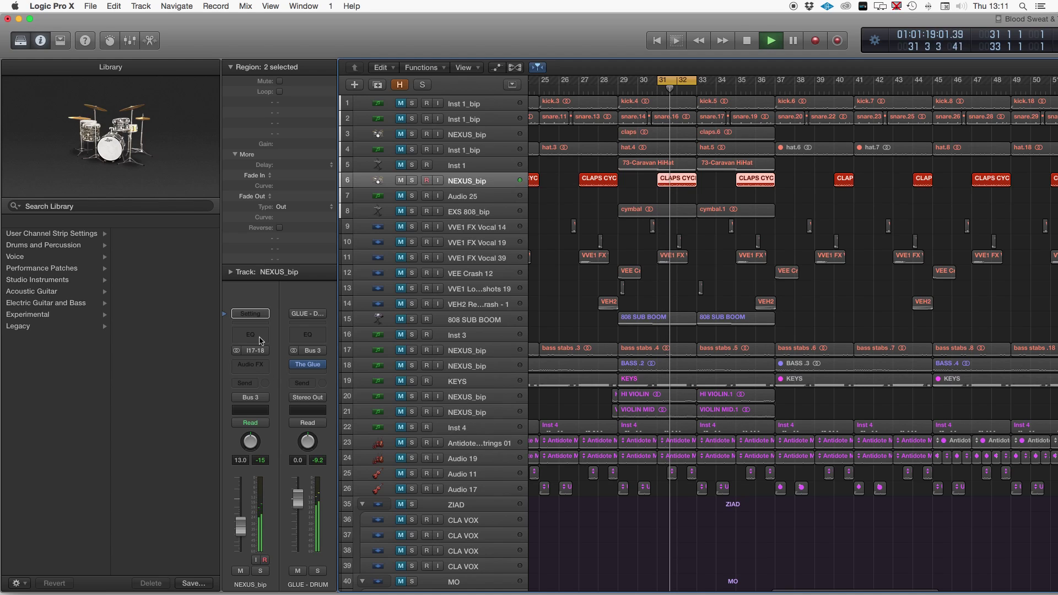
Add a Channel EQ to the CLAPS CYC track and, with its analyzer on, boost 1560 Hz by 3.0 dB.
{"action": "key", "text": "space"}
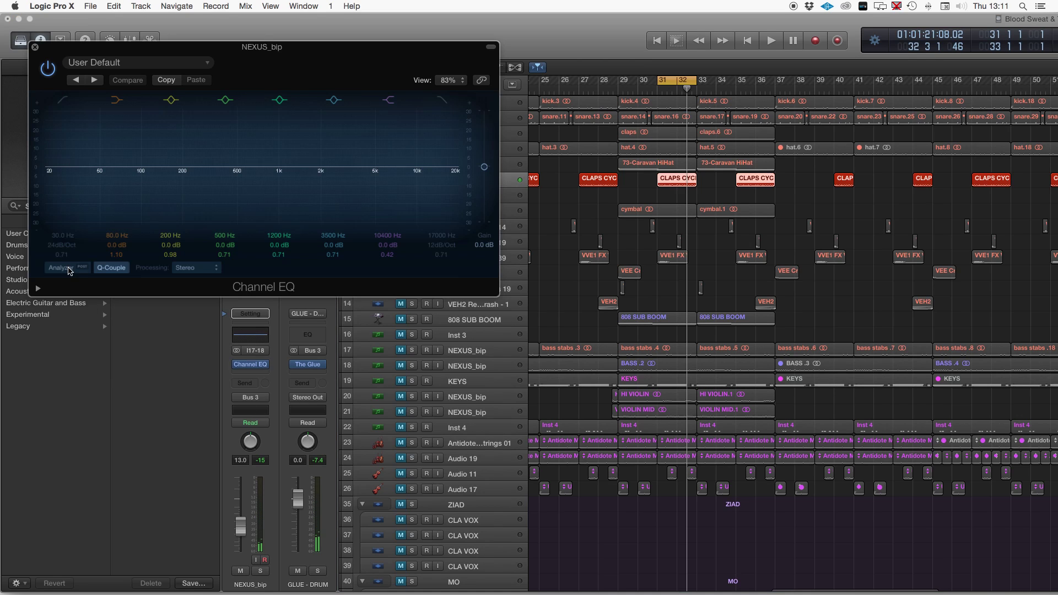
{"action": "key", "text": "space"}
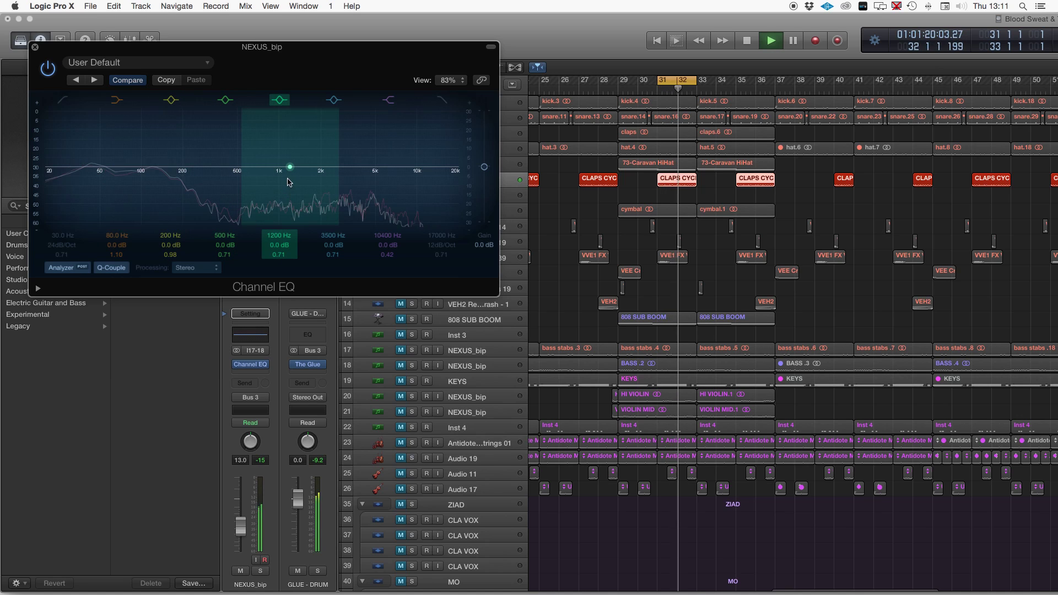
{"action": "left_click_drag", "start_coordinate": [293, 170], "coordinate": [306, 174]}
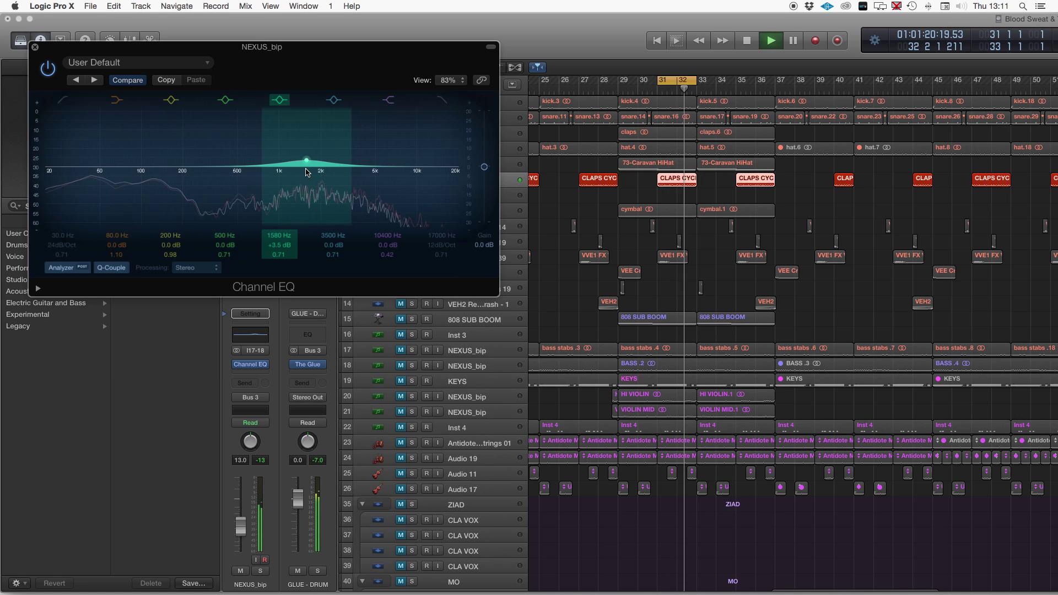
{"action": "key", "text": "space"}
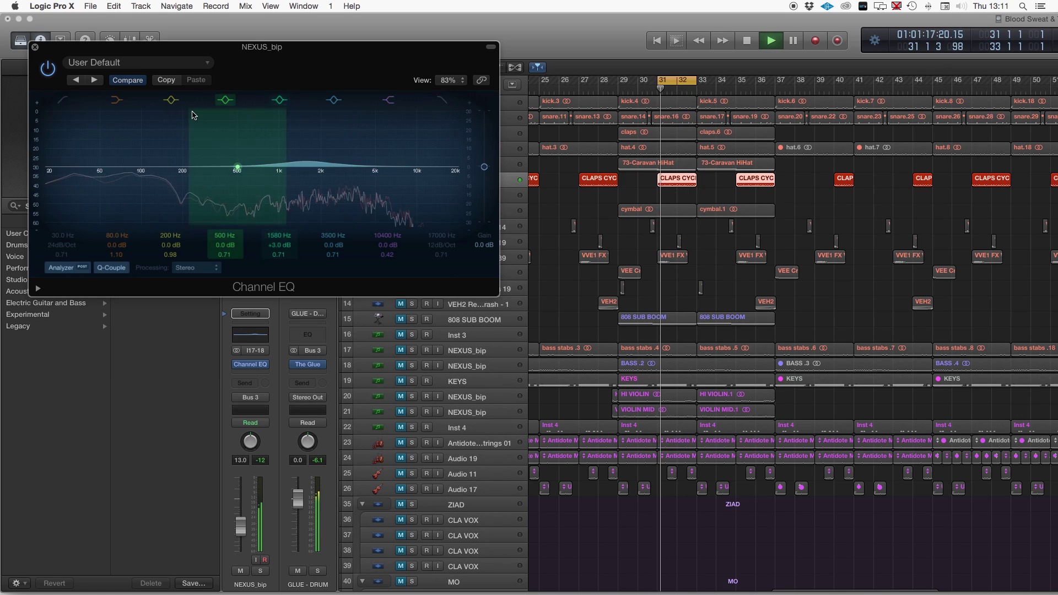
{"action": "left_click", "coordinate": [35, 49]}
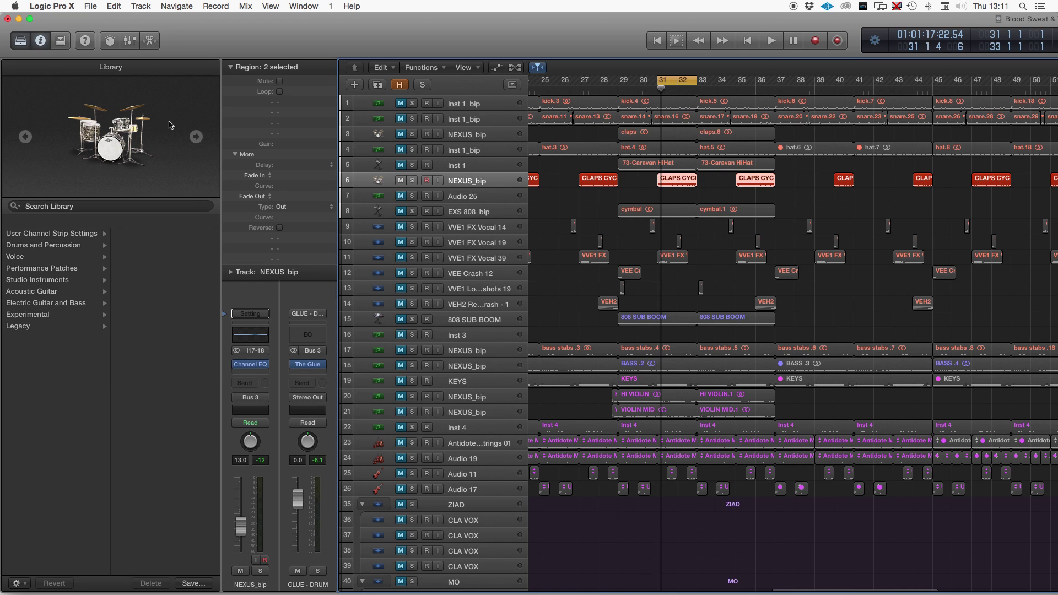
Add a send to Bus 1 (VANHELSING) on the CLAPS CYC track and play it back.
{"action": "left_click", "coordinate": [258, 384]}
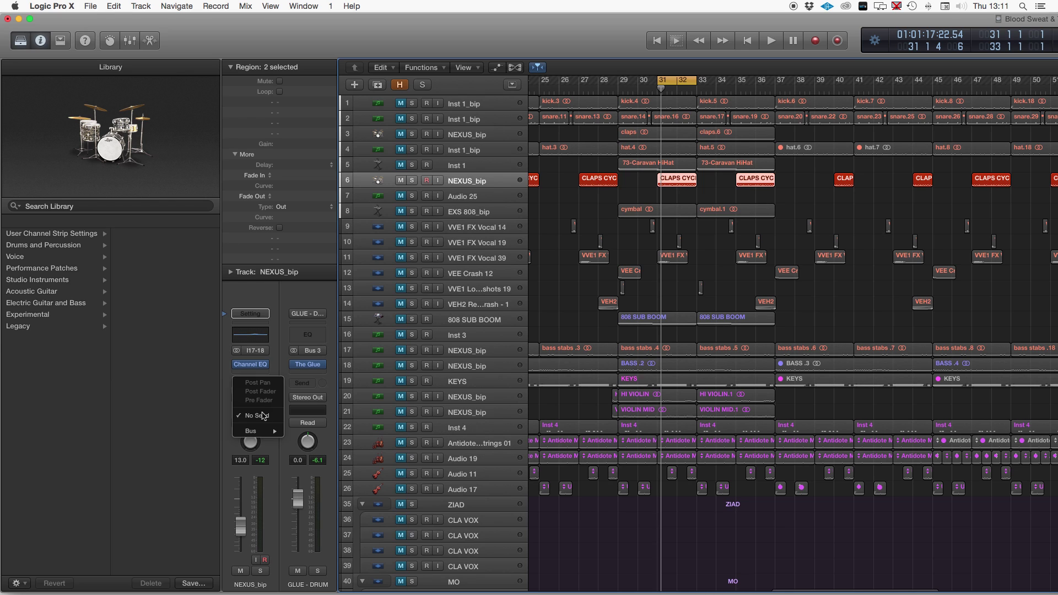
{"action": "mouse_move", "coordinate": [268, 432]}
{"action": "left_click", "coordinate": [334, 435]}
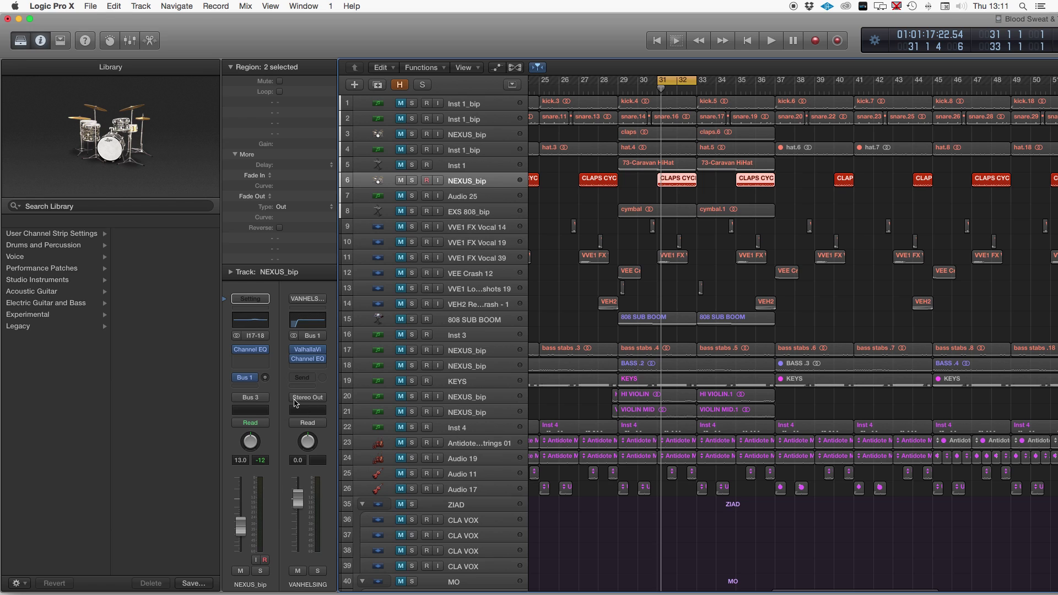
{"action": "key", "text": "space"}
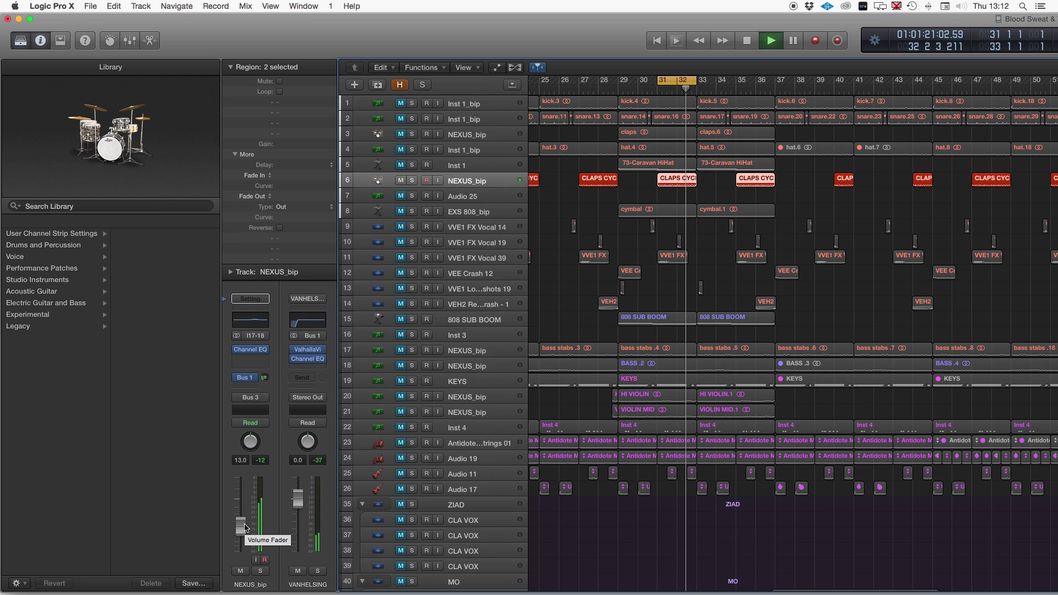
{"action": "key", "text": "space"}
Insert the Cableguys PanCake2 plug-in on the CLAPS CYC track and move its window clear of the track list.
{"action": "left_click", "coordinate": [248, 362]}
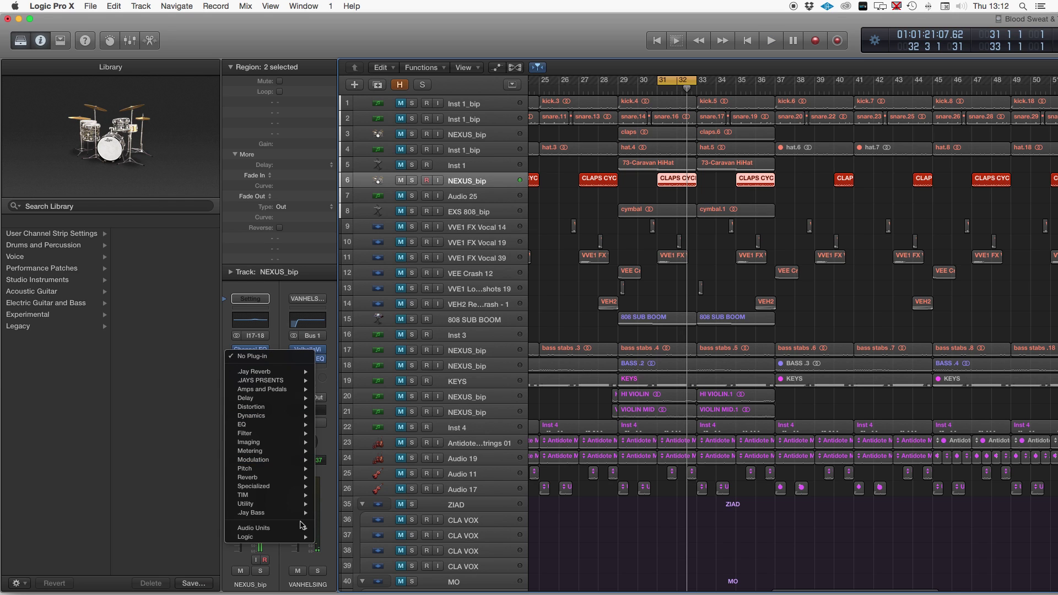
{"action": "mouse_move", "coordinate": [301, 528]}
{"action": "mouse_move", "coordinate": [384, 446]}
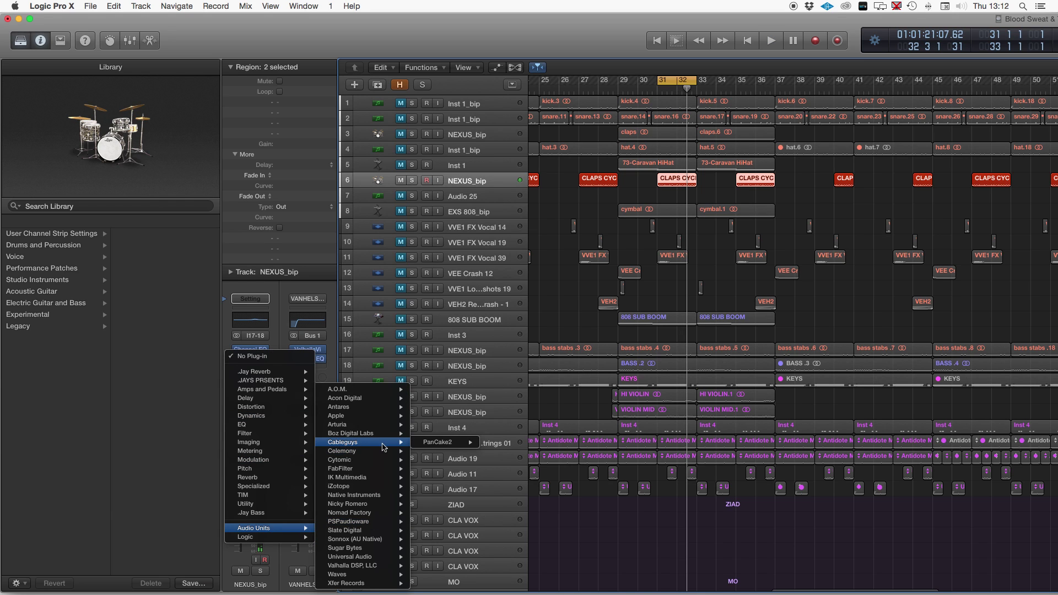
{"action": "left_click", "coordinate": [494, 442]}
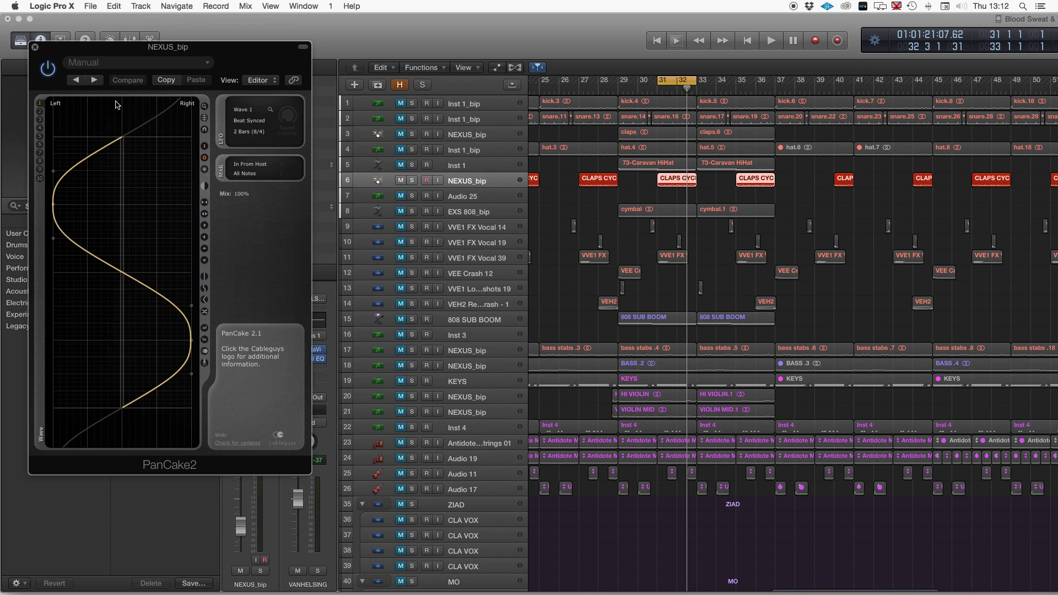
{"action": "left_click_drag", "start_coordinate": [92, 49], "coordinate": [893, 159]}
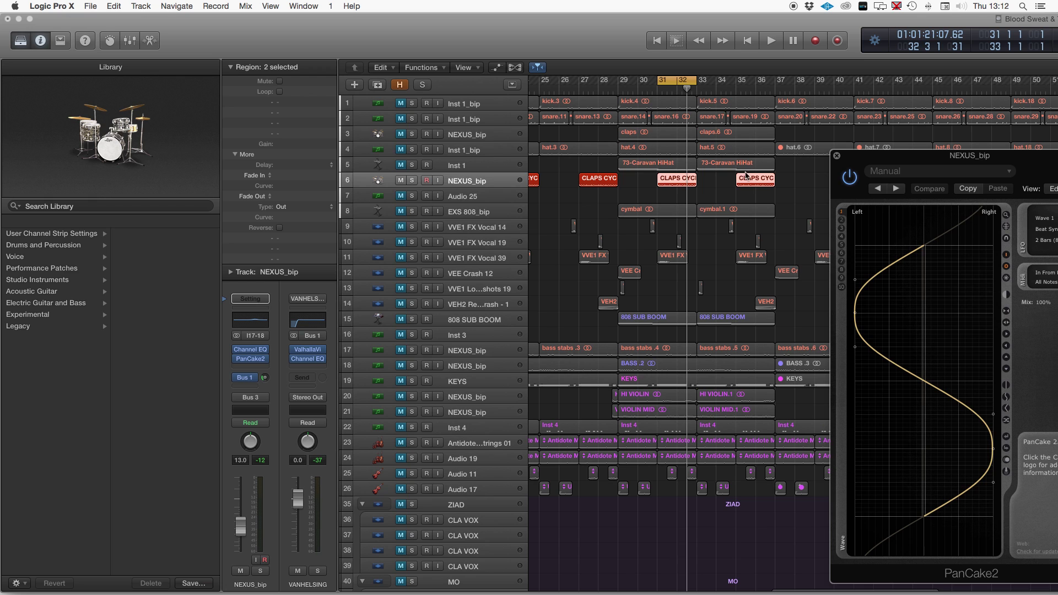
Show the automation lanes, view the CLAPS CYC track's Pan parameter, and switch the lane back to Volume.
{"action": "key", "text": "a"}
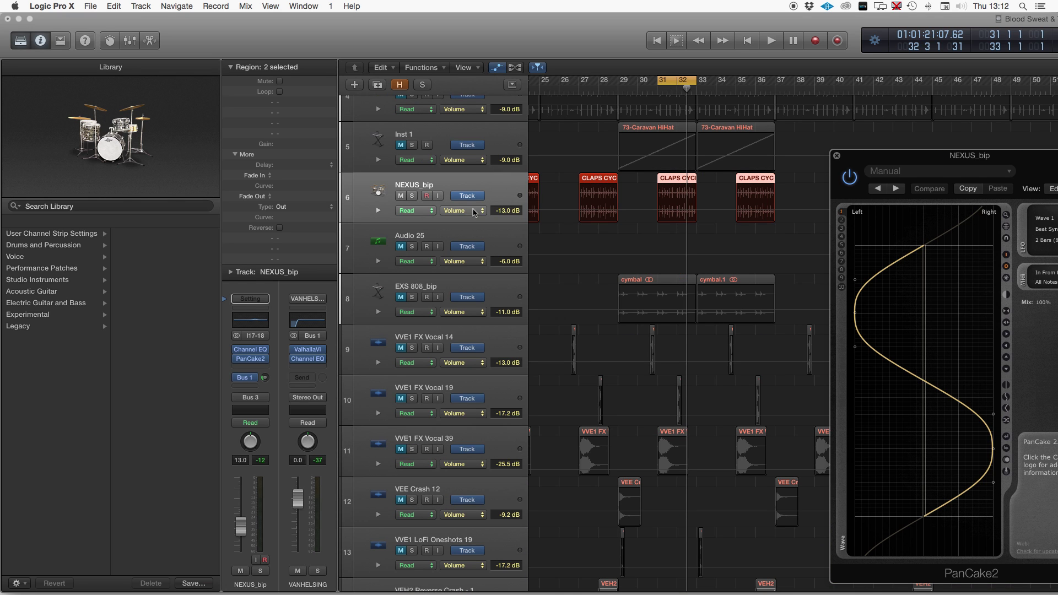
{"action": "left_click", "coordinate": [479, 212]}
{"action": "left_click", "coordinate": [484, 215]}
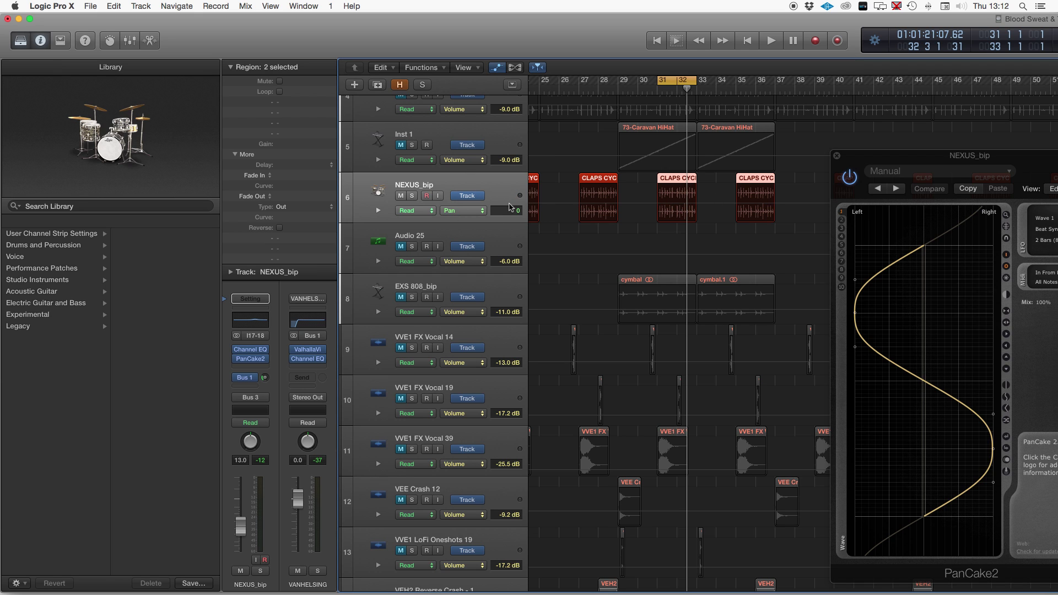
{"action": "left_click", "coordinate": [477, 212]}
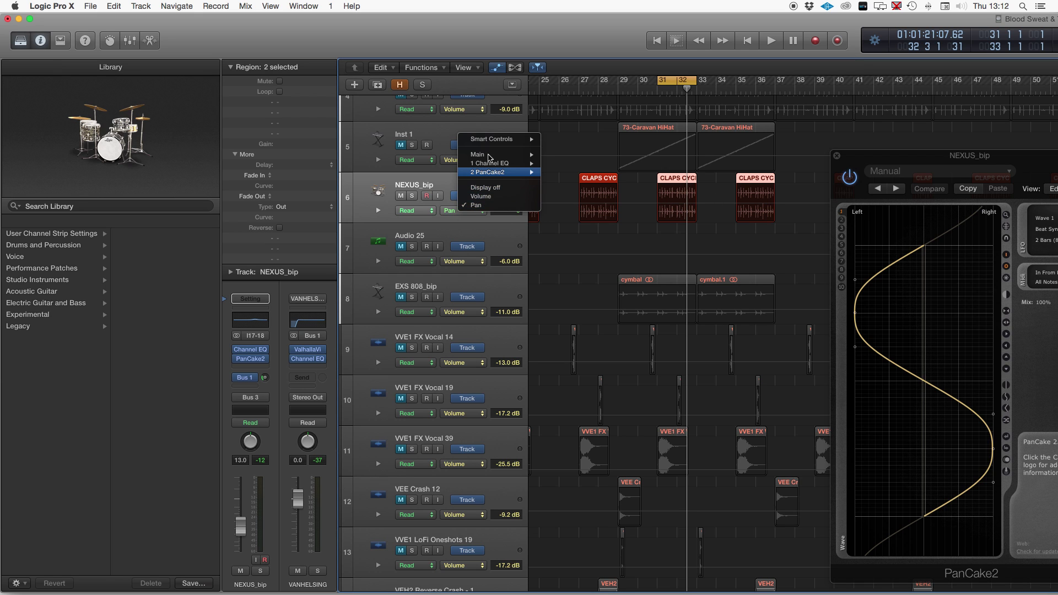
{"action": "left_click", "coordinate": [480, 197]}
Play the CLAPS CYC part with the PanCake2 panning curve in view, stop playback and close the plug-in.
{"action": "left_click_drag", "start_coordinate": [964, 160], "coordinate": [767, 143]}
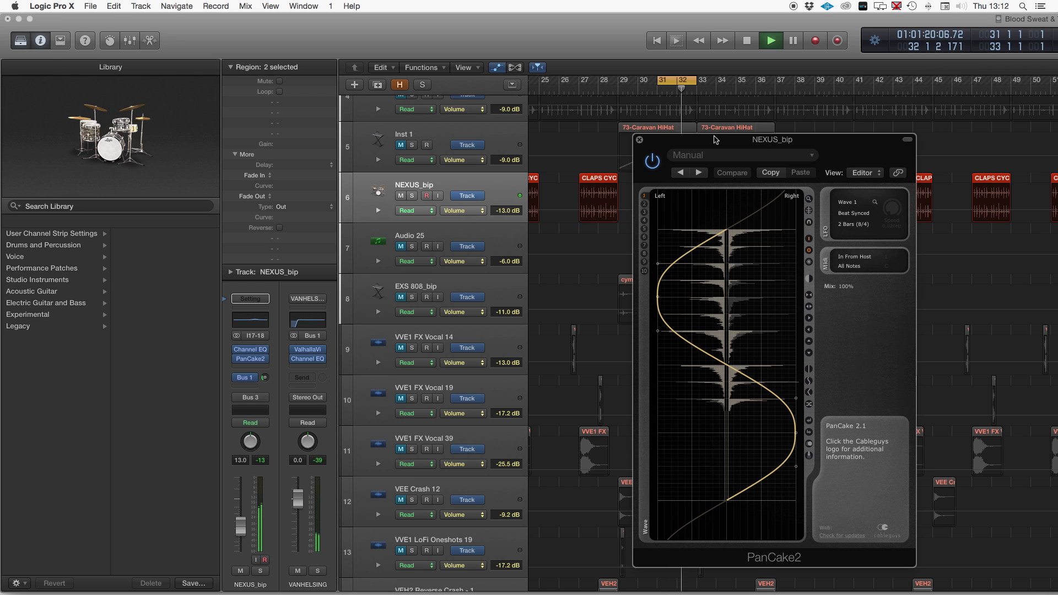
{"action": "key", "text": "space"}
{"action": "left_click", "coordinate": [640, 141]}
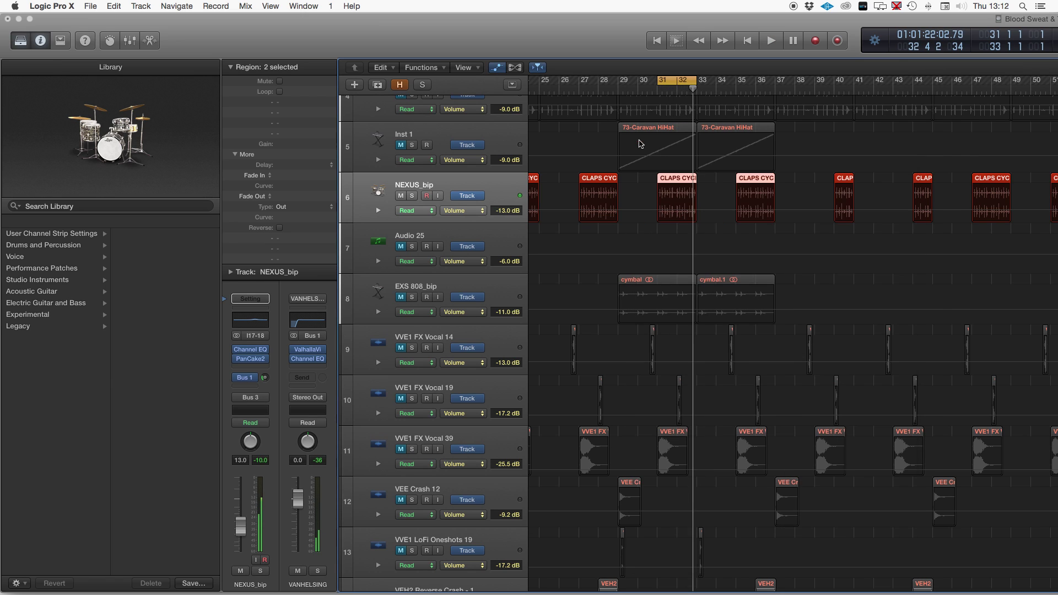
Unmute the kick, snare, claps, hat and 73-Caravan HiHat tracks alongside the CLAPS CYC track.
{"action": "scroll", "coordinate": [641, 145], "scroll_direction": "right", "scroll_amount": 1}
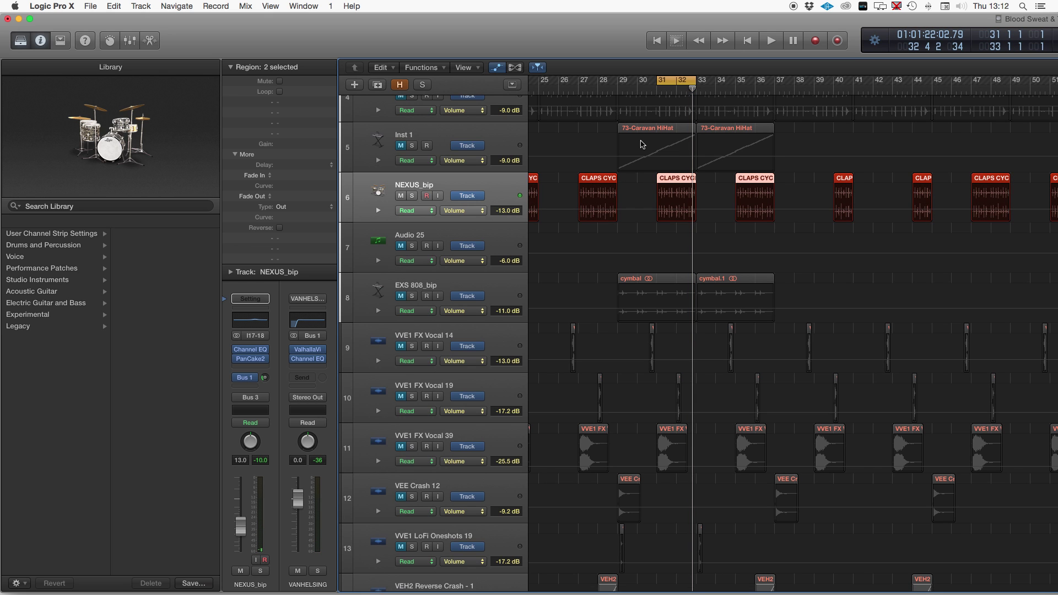
{"action": "key", "text": "super+Up"}
{"action": "key", "text": "super+Up"}
{"action": "key", "text": "super+Up"}
{"action": "key", "text": "super+Up"}
{"action": "key", "text": "super+Up"}
{"action": "key", "text": "super+Up"}
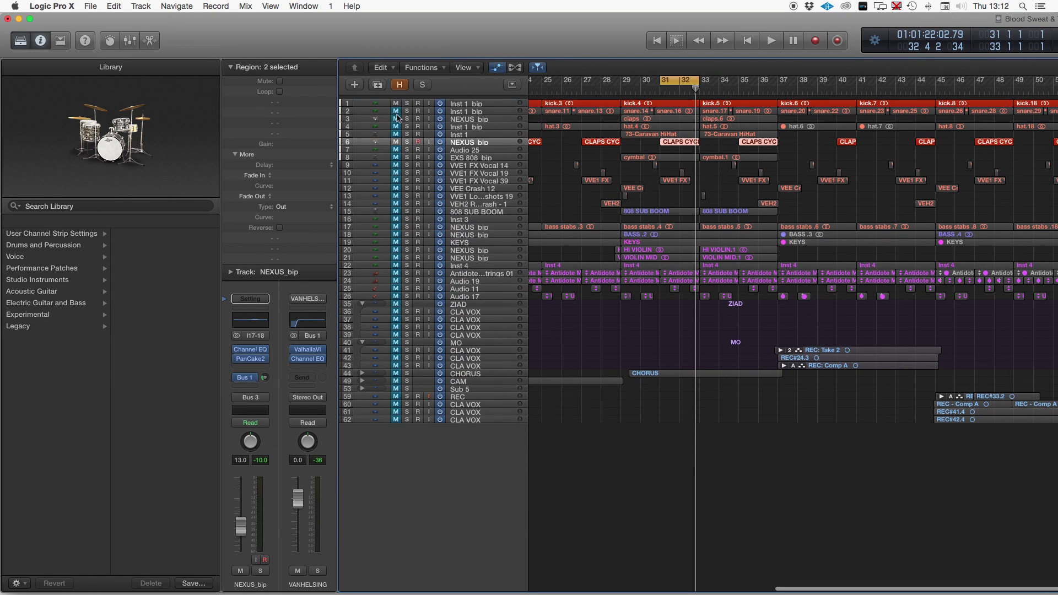
{"action": "scroll", "coordinate": [401, 130], "scroll_direction": "down", "scroll_amount": 1}
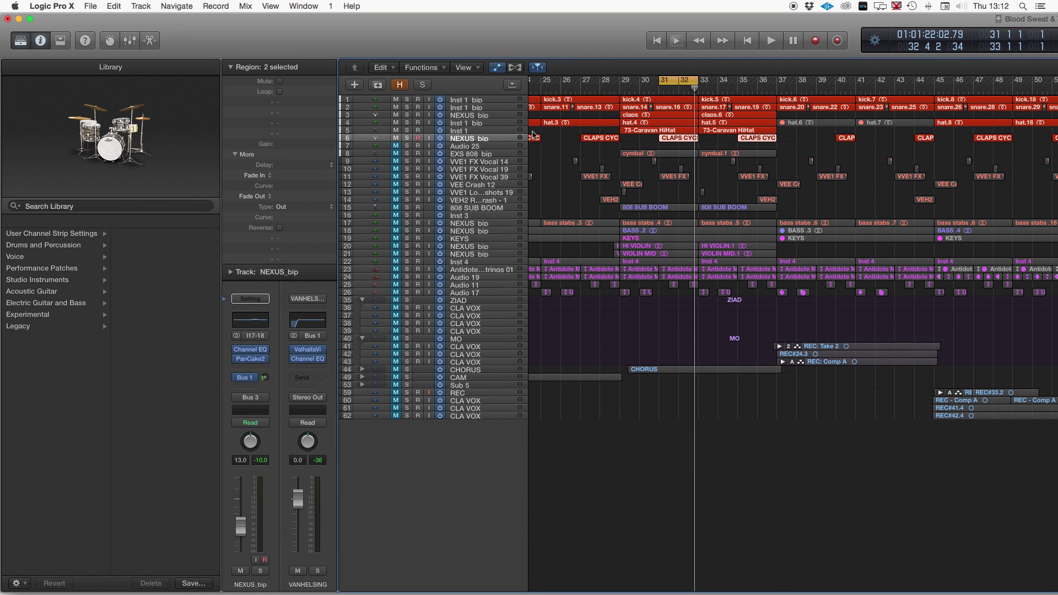
Play the unmuted drum tracks together over the cycled bars 31 to 33 and stop playback.
{"action": "key", "text": "space"}
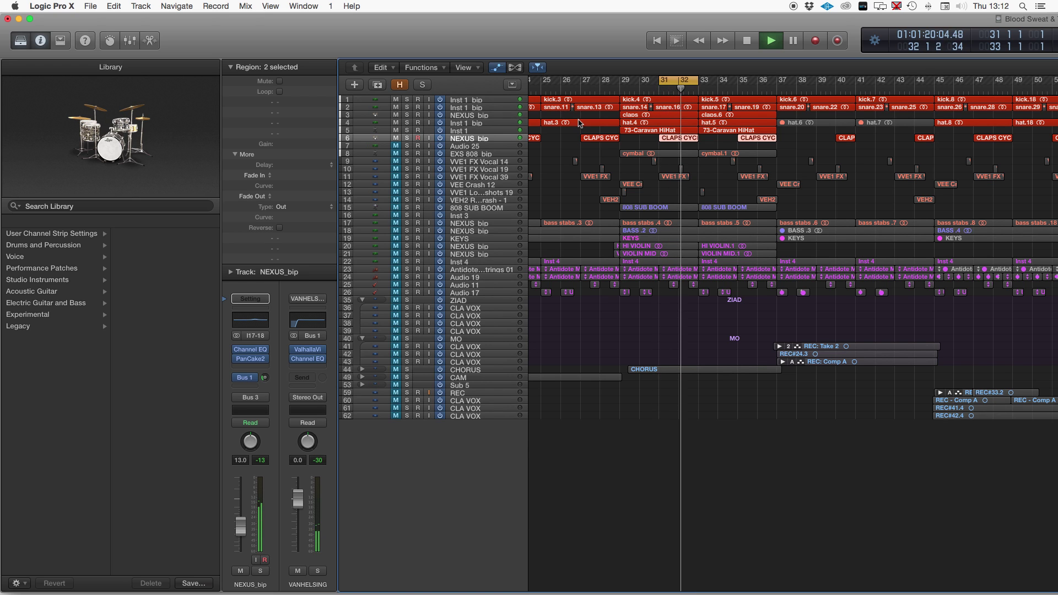
{"action": "key", "text": "space"}
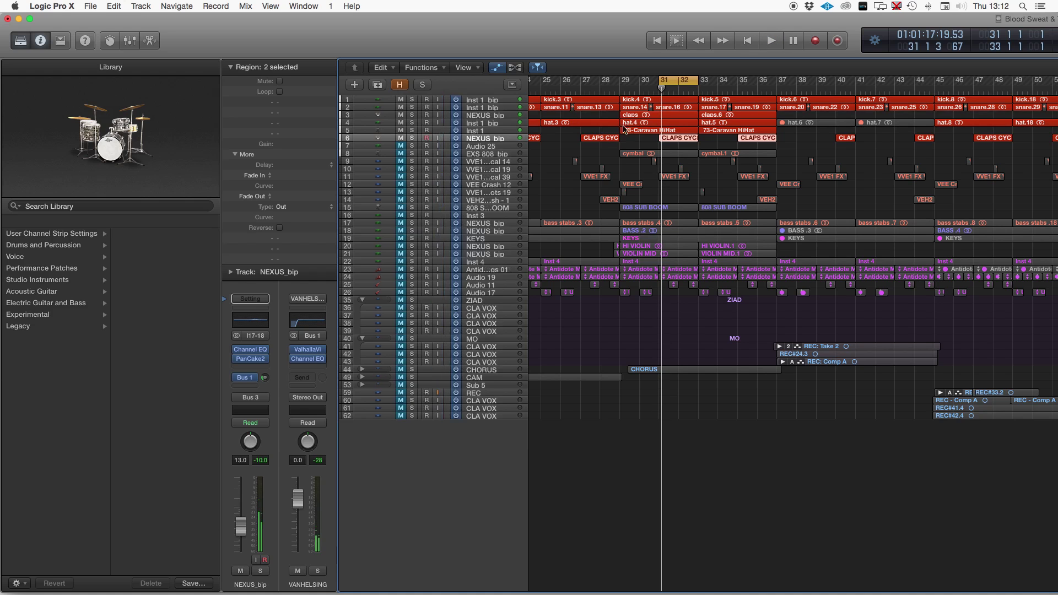
Unmute and solo the EXS 808_bip cymbal track, select it and audition it over the cycled bars.
{"action": "key", "text": "super+Down"}
{"action": "key", "text": "super+Down"}
{"action": "key", "text": "super+Down"}
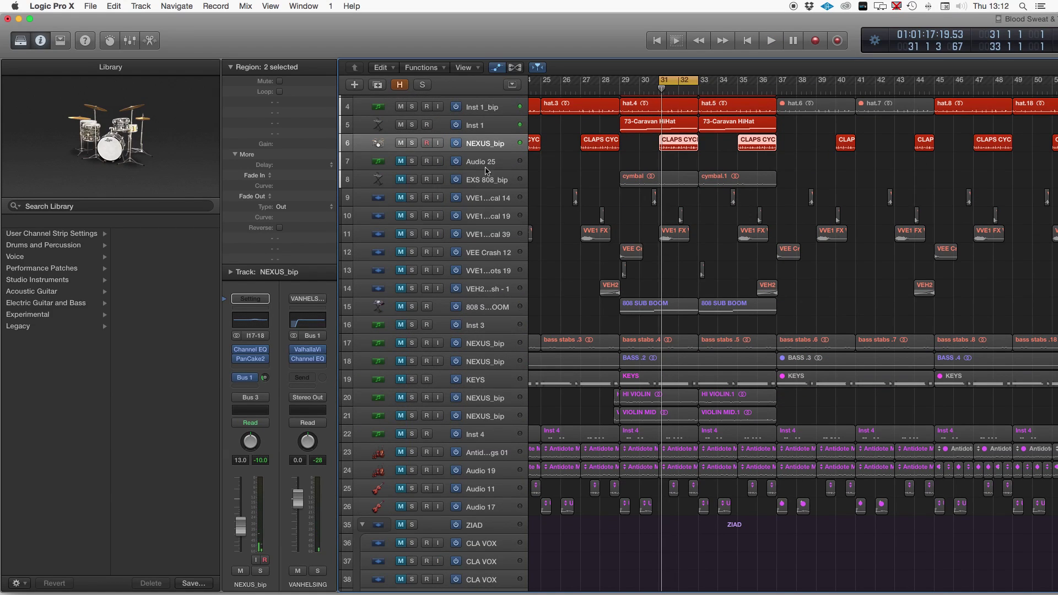
{"action": "left_click", "coordinate": [401, 180]}
{"action": "key", "text": "space"}
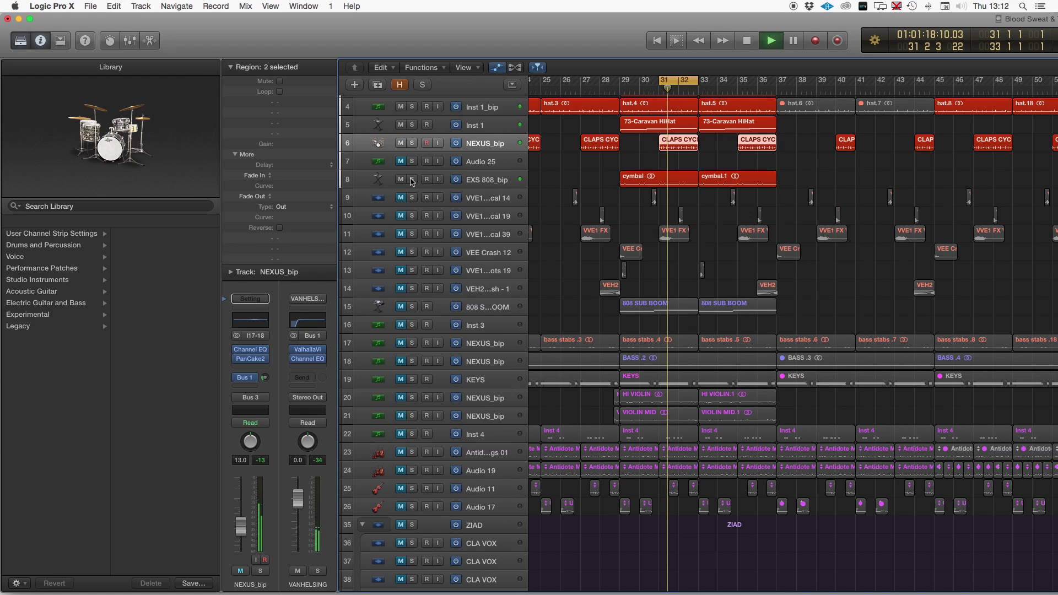
{"action": "left_click", "coordinate": [413, 179]}
{"action": "key", "text": "space"}
{"action": "key", "text": "space"}
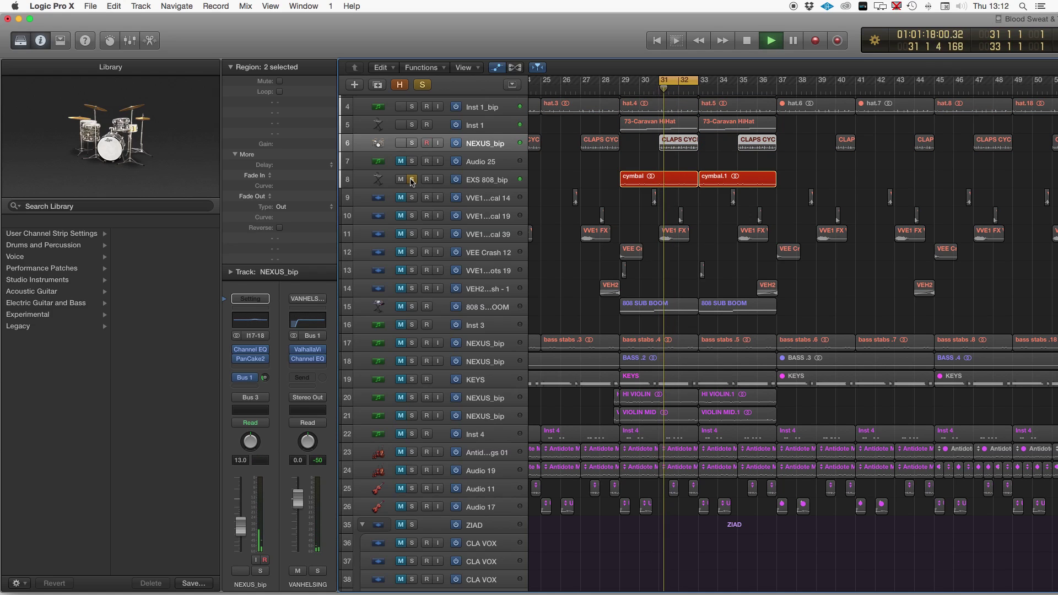
{"action": "left_click", "coordinate": [483, 179]}
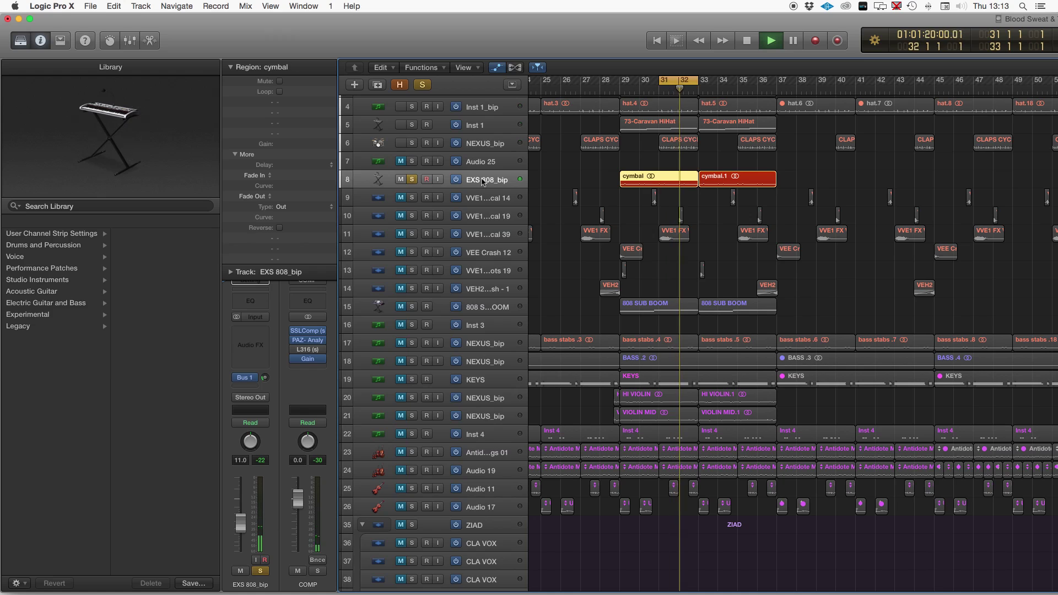
{"action": "key", "text": "space"}
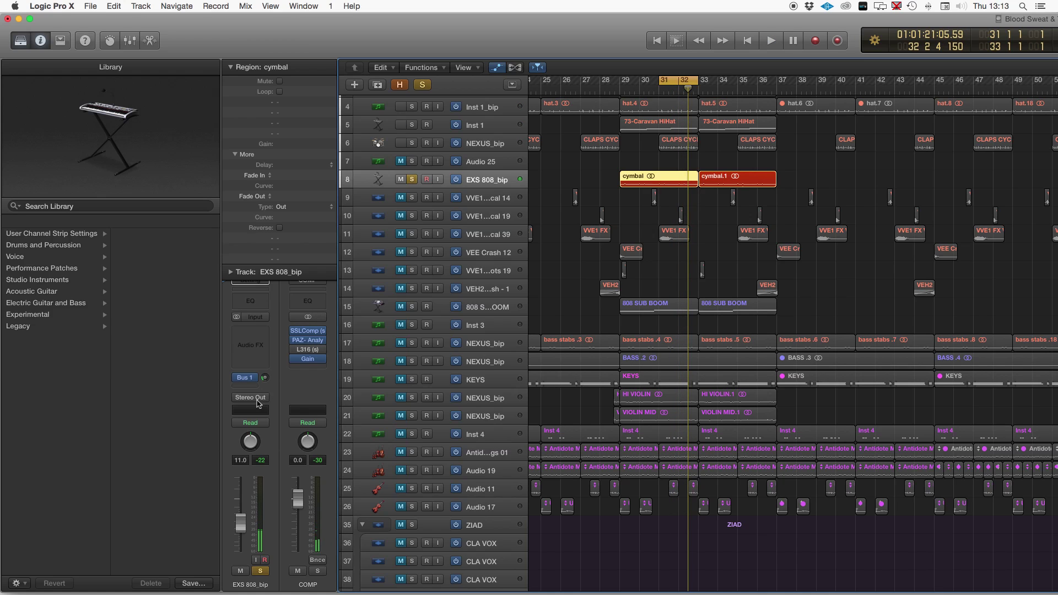
Route the cymbal track's output to Bus 3 (GLUE - DRUM) and lower its volume to -12.0 dB, checking it in playback.
{"action": "left_click", "coordinate": [257, 403]}
{"action": "mouse_move", "coordinate": [273, 439]}
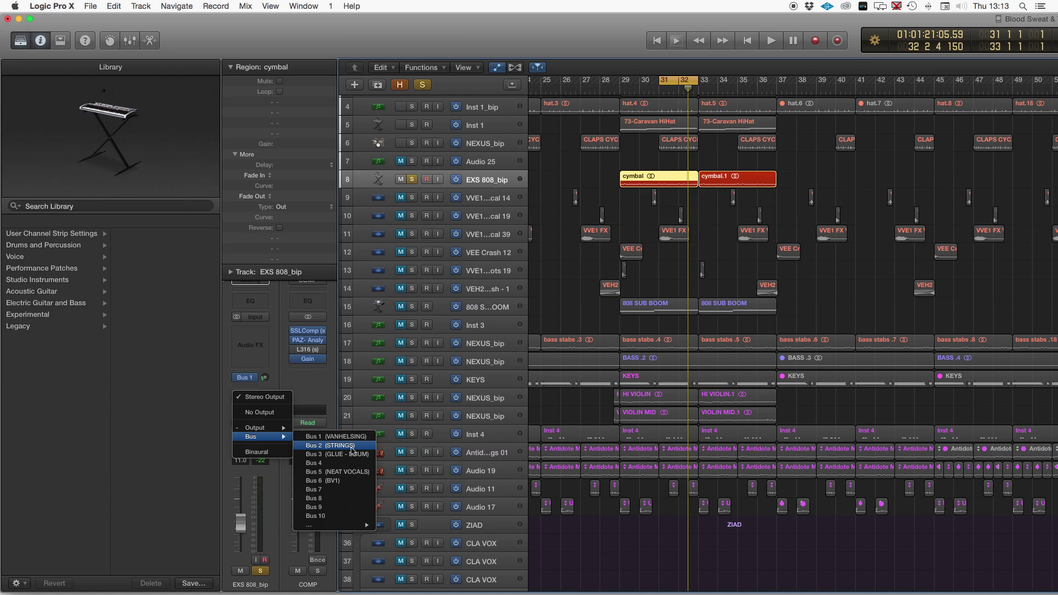
{"action": "left_click", "coordinate": [353, 454]}
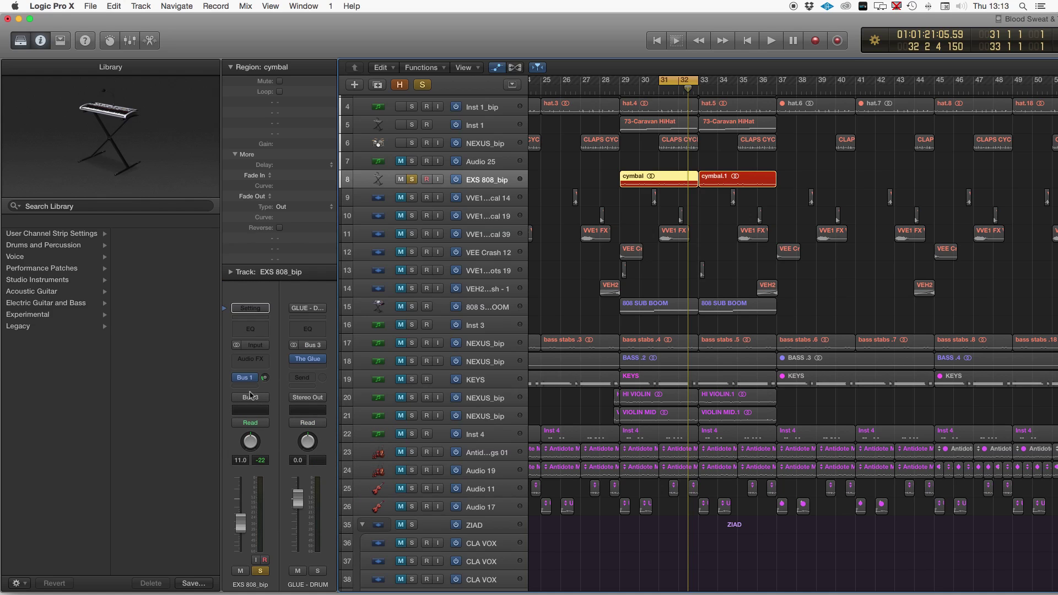
{"action": "key", "text": "space"}
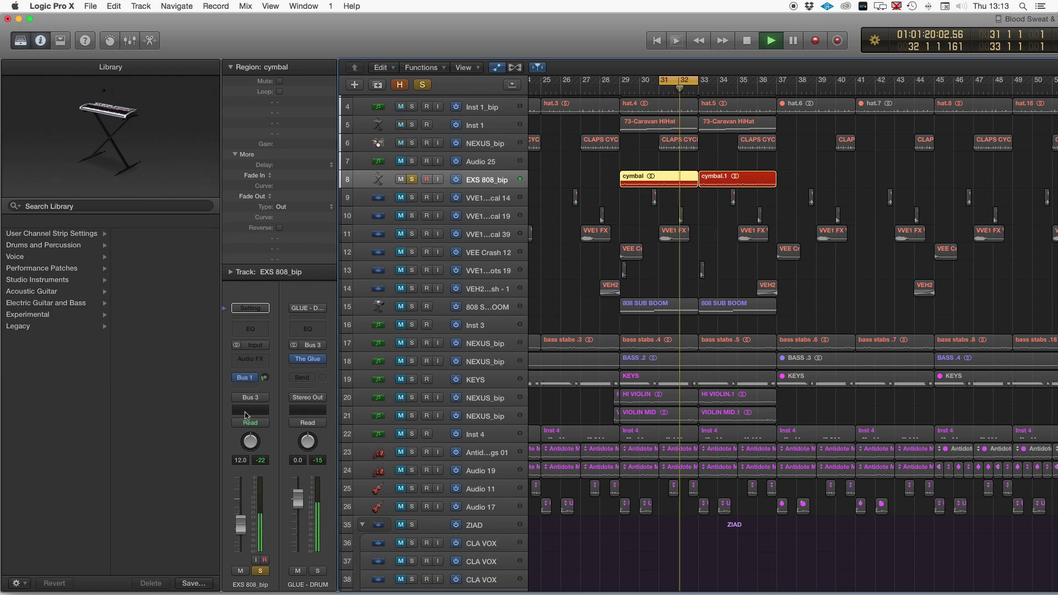
{"action": "key", "text": "space"}
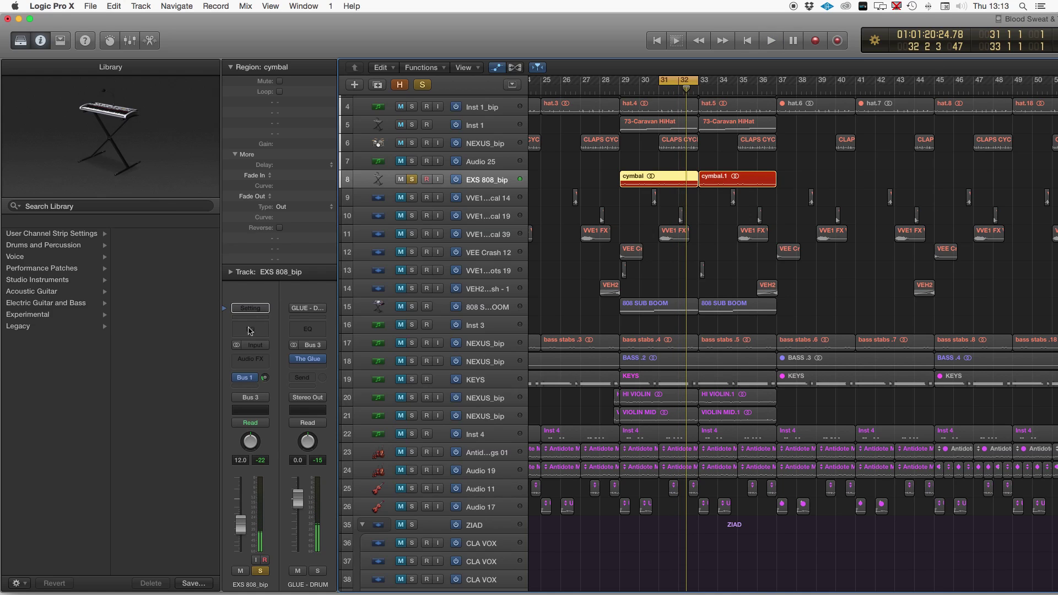
Add a Channel EQ to the cymbal track and, with the analyzer on during playback, cut the high shelf slightly at about 11600 Hz.
{"action": "left_click", "coordinate": [250, 330]}
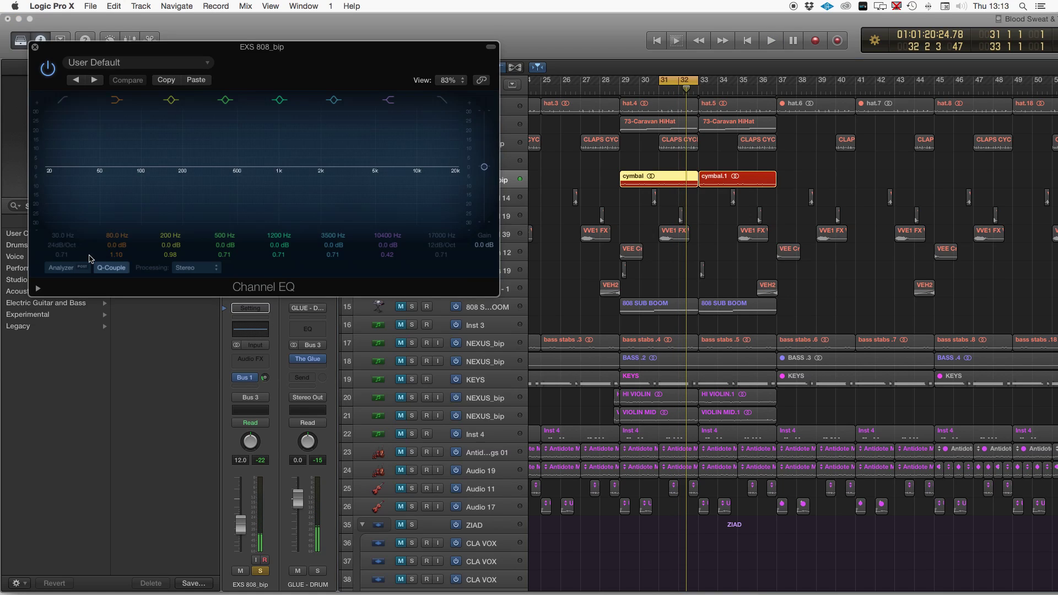
{"action": "key", "text": "space"}
{"action": "left_click", "coordinate": [62, 267]}
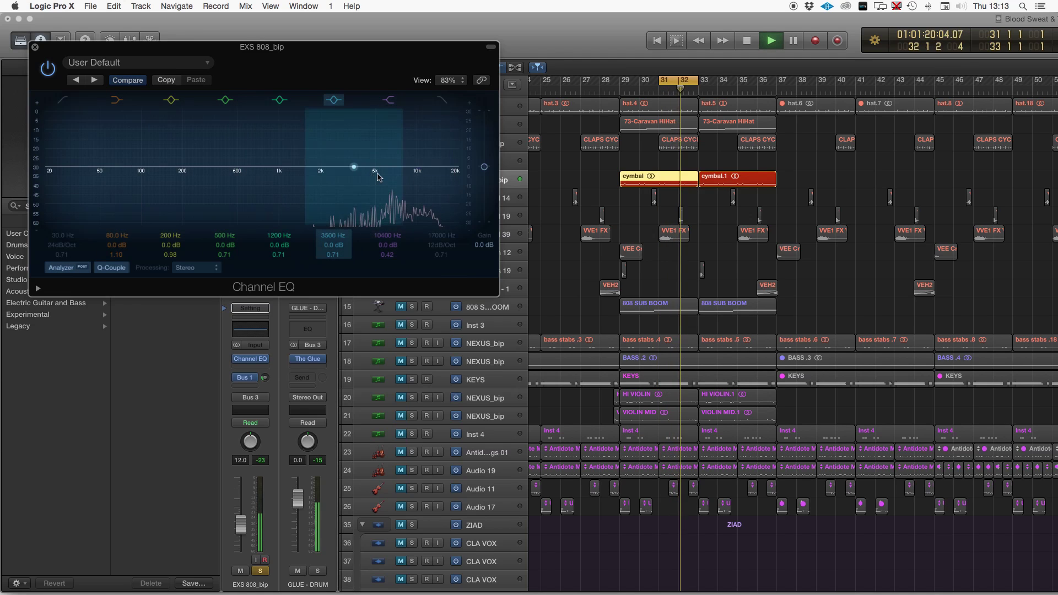
{"action": "left_click_drag", "start_coordinate": [418, 171], "coordinate": [435, 177]}
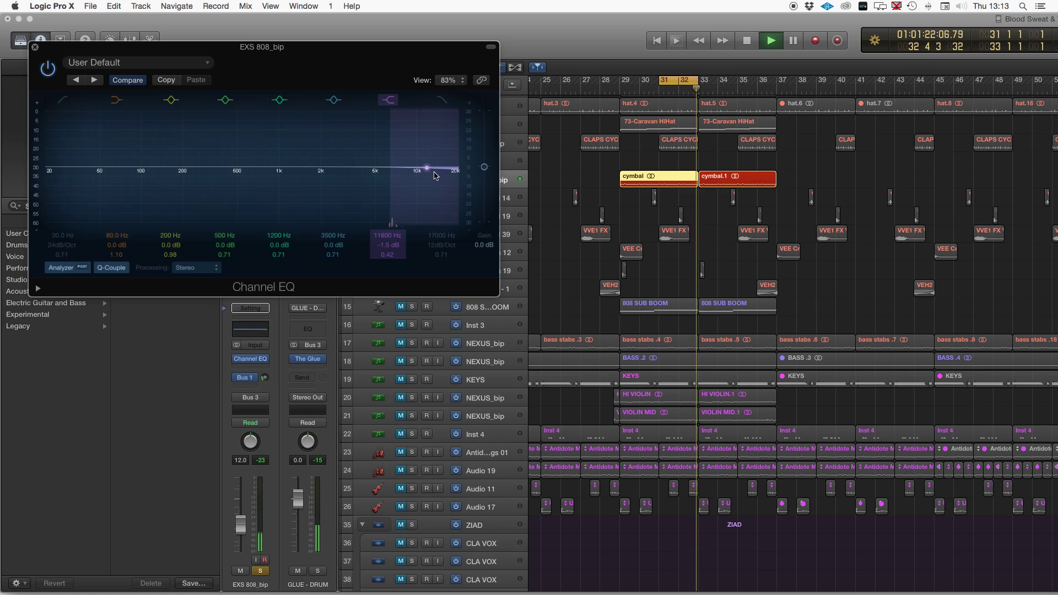
{"action": "key", "text": "space"}
{"action": "left_click", "coordinate": [34, 47]}
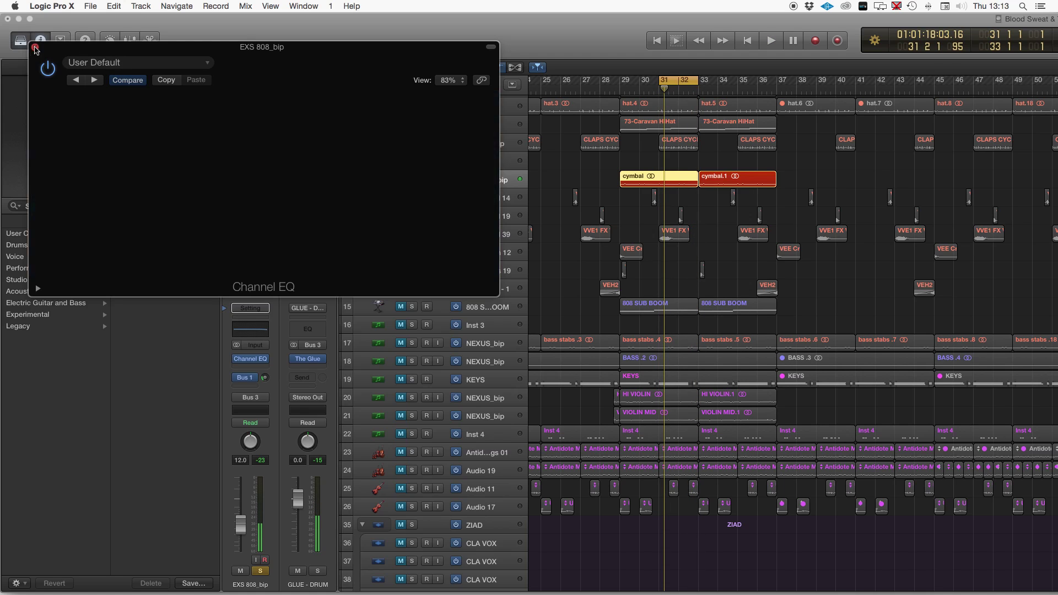
Take the cymbal track out of solo and set the cycle range to bars 29 to 37.
{"action": "left_click", "coordinate": [411, 179]}
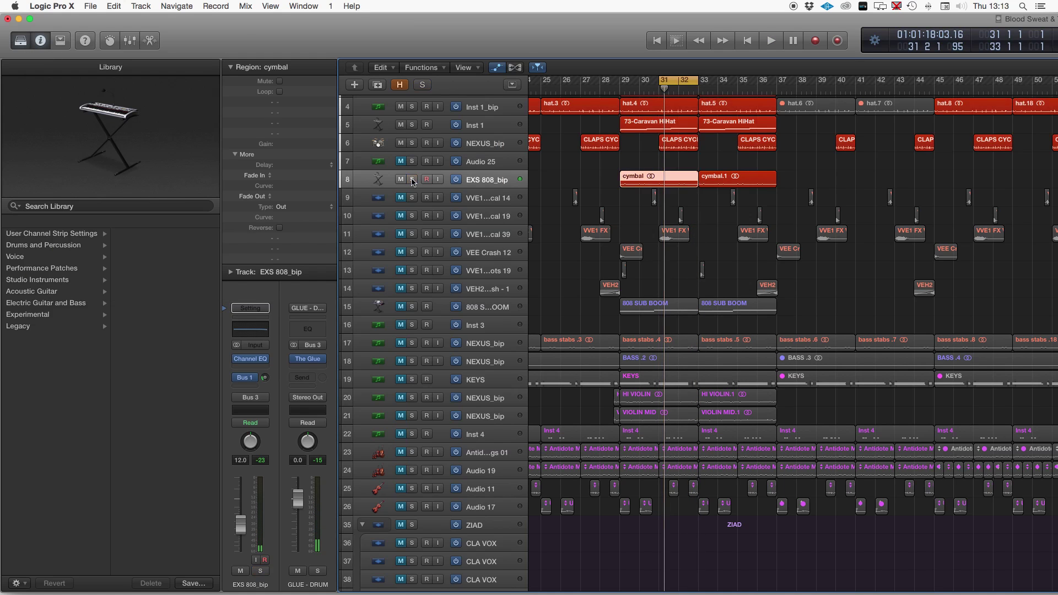
{"action": "scroll", "coordinate": [414, 182], "scroll_direction": "up", "scroll_amount": 3}
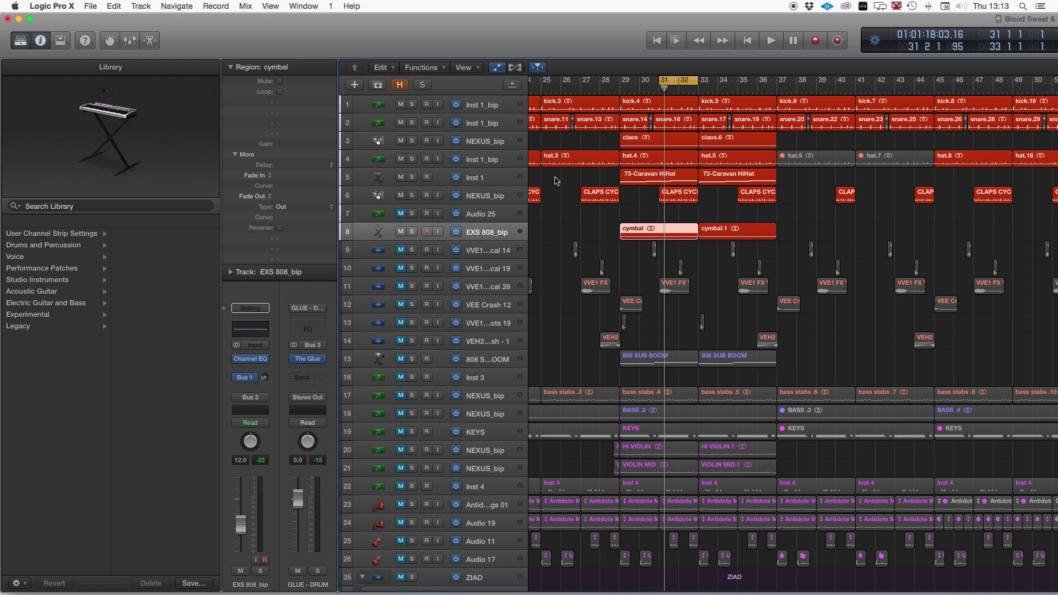
{"action": "scroll", "coordinate": [611, 108], "scroll_direction": "left", "scroll_amount": 10}
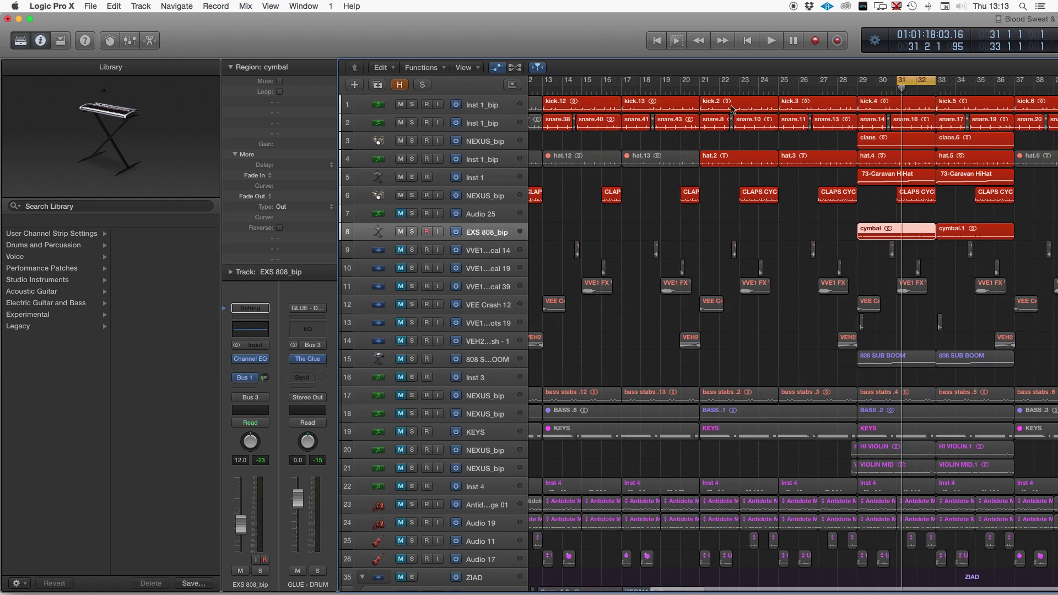
{"action": "scroll", "coordinate": [995, 238], "scroll_direction": "right", "scroll_amount": 3}
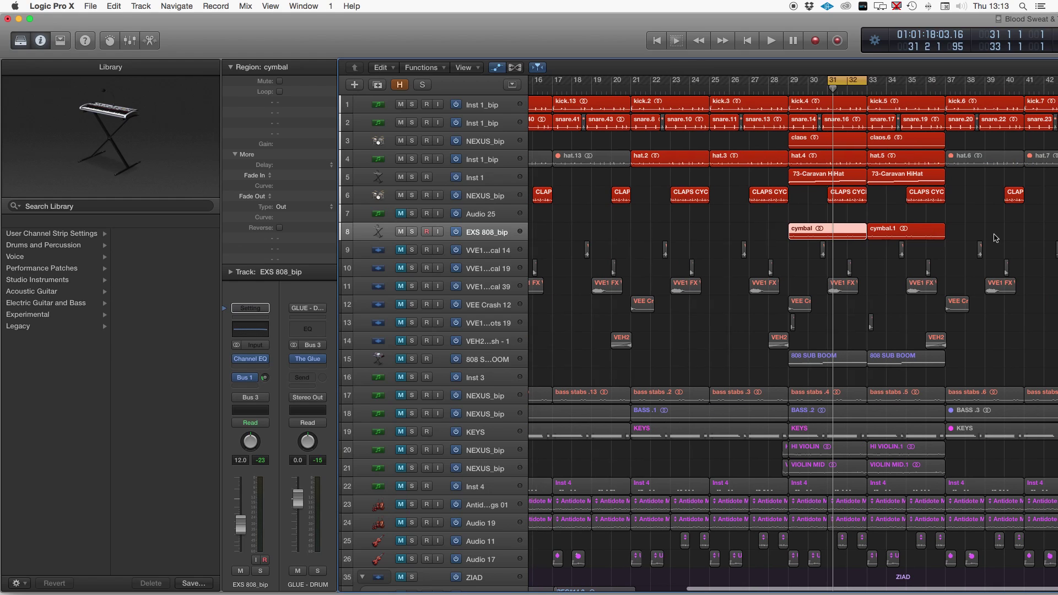
{"action": "left_click_drag", "start_coordinate": [790, 84], "coordinate": [952, 91]}
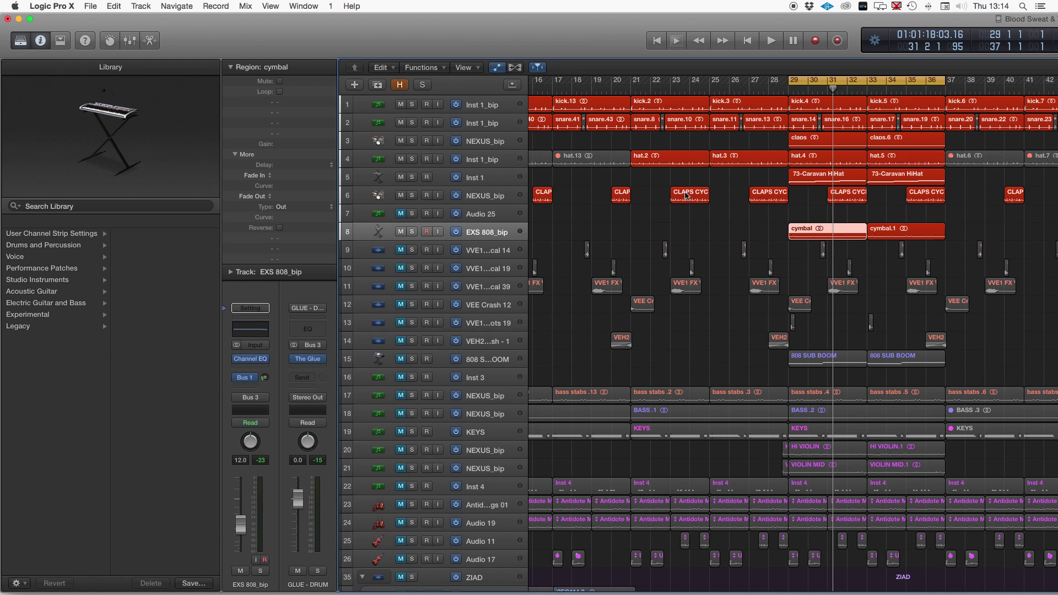
Lower the cymbal track's volume to -14.0 dB and pan it to +10 while playing the drums together.
{"action": "key", "text": "space"}
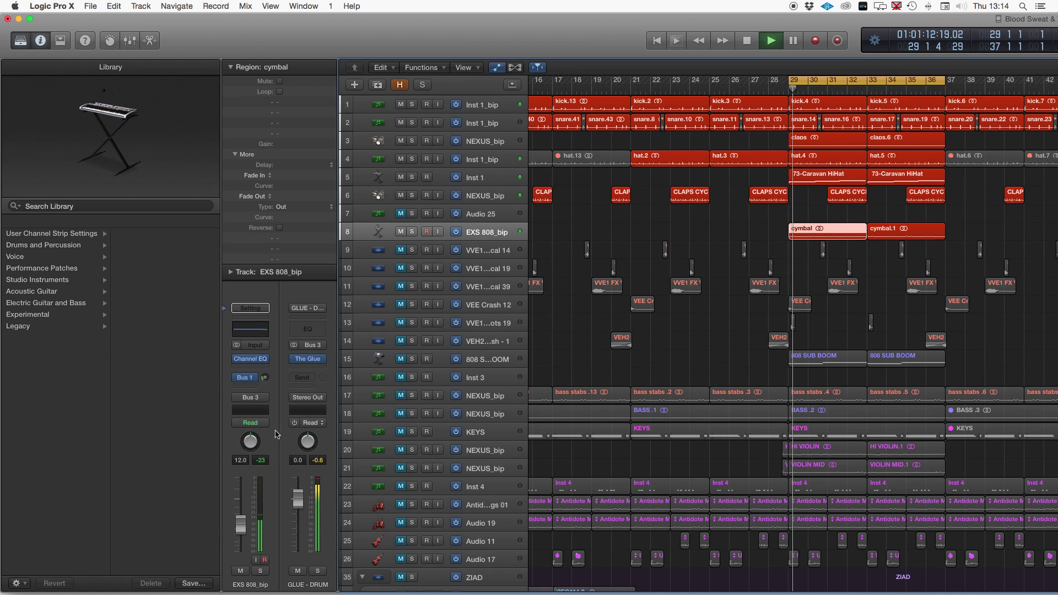
{"action": "left_click_drag", "start_coordinate": [242, 526], "coordinate": [241, 528]}
{"action": "key", "text": "space"}
{"action": "key", "text": "space"}
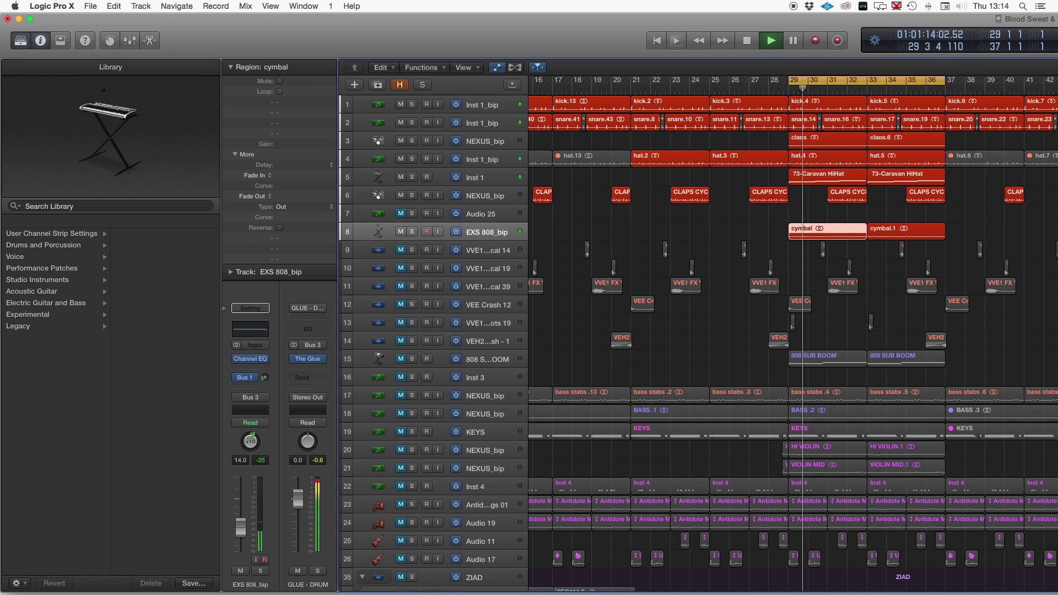
{"action": "key", "text": "space"}
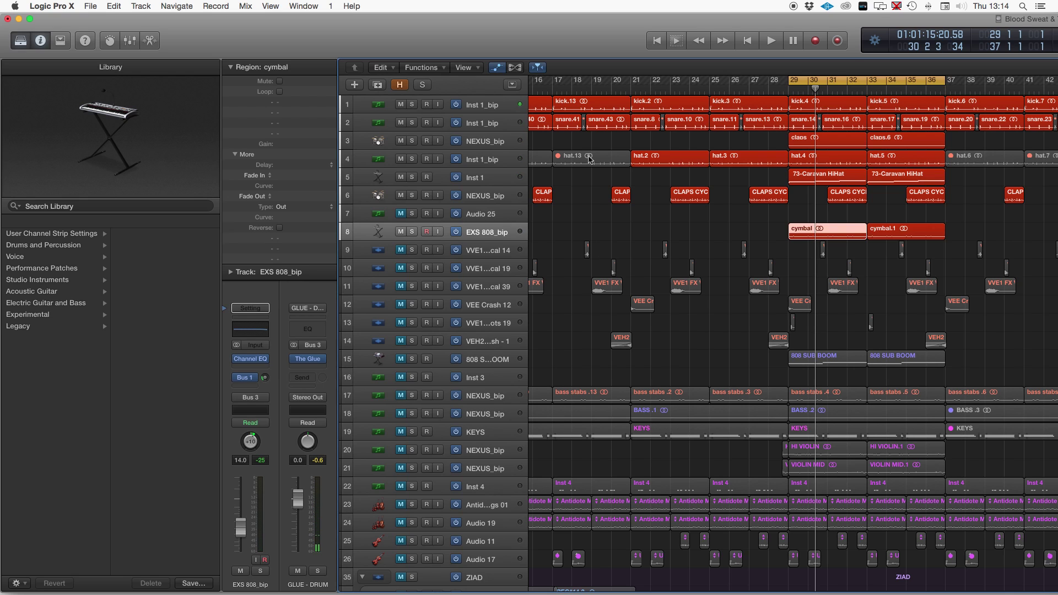
Play the drum mix with the adjusted cymbal again from bar 29.
{"action": "scroll", "coordinate": [604, 175], "scroll_direction": "down", "scroll_amount": 2}
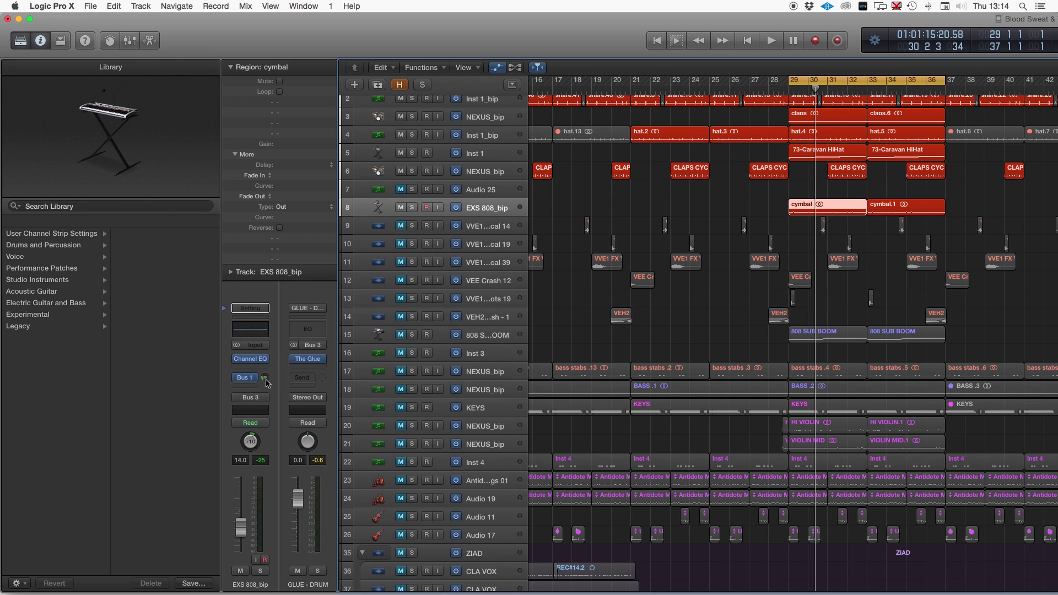
{"action": "key", "text": "space"}
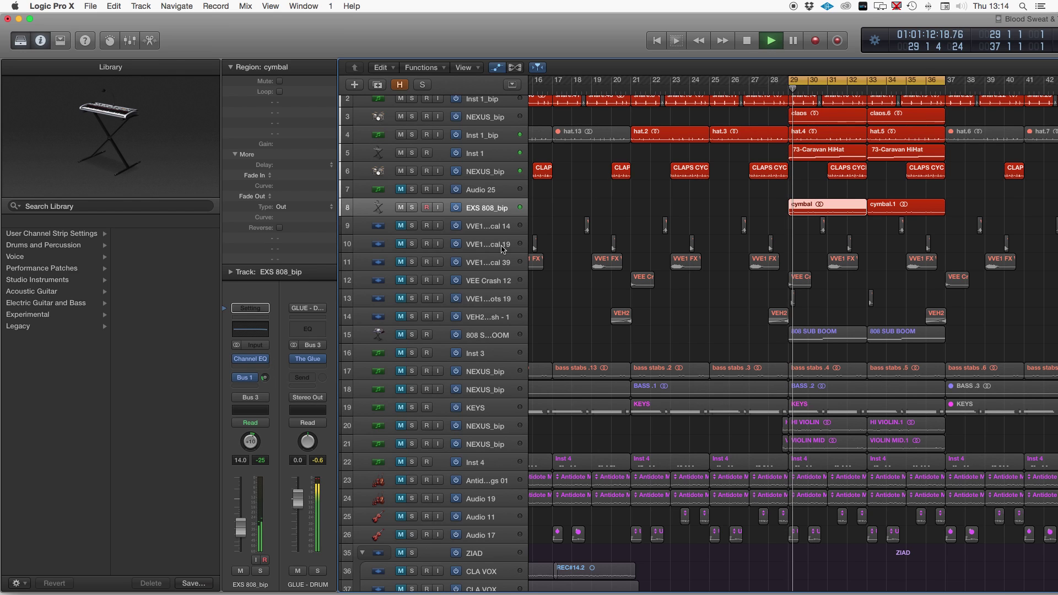
{"action": "scroll", "coordinate": [503, 249], "scroll_direction": "up", "scroll_amount": 2}
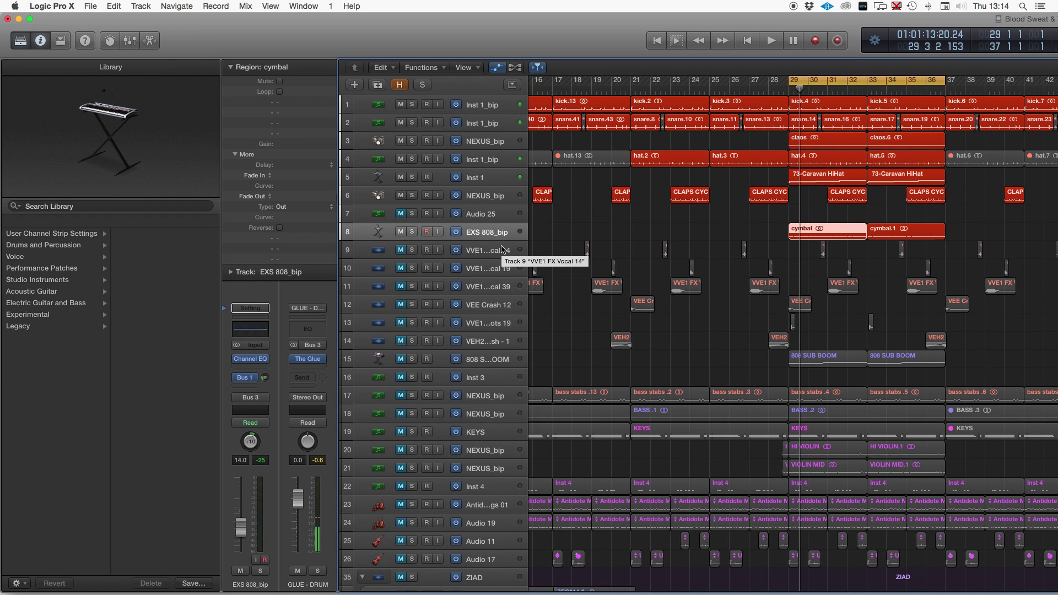
Unmute the 808 SUB BOOM track and audition it first soloed, then together with the other drums.
{"action": "left_click", "coordinate": [402, 361]}
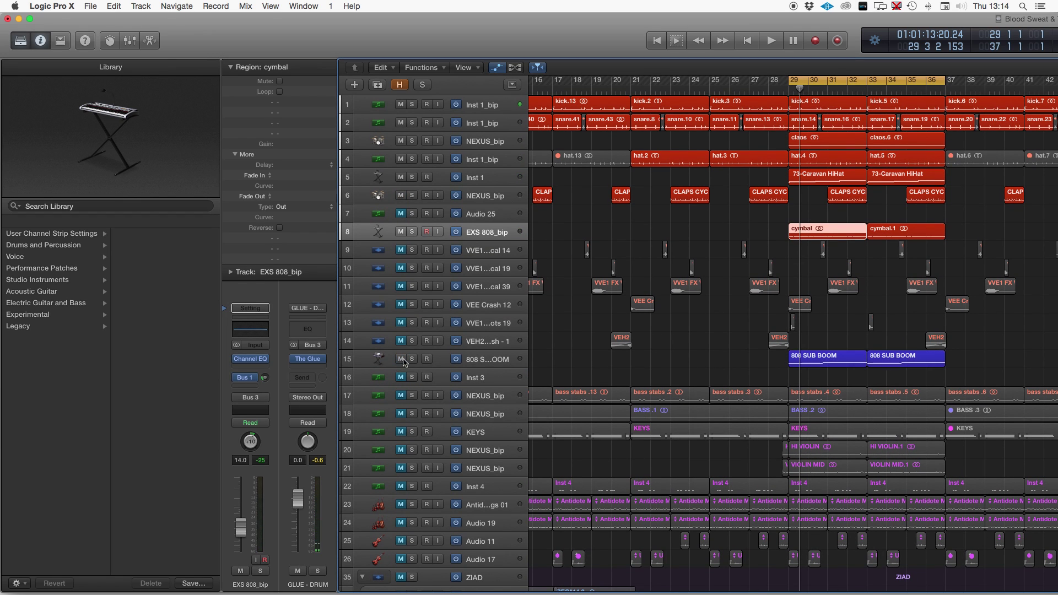
{"action": "left_click", "coordinate": [488, 359]}
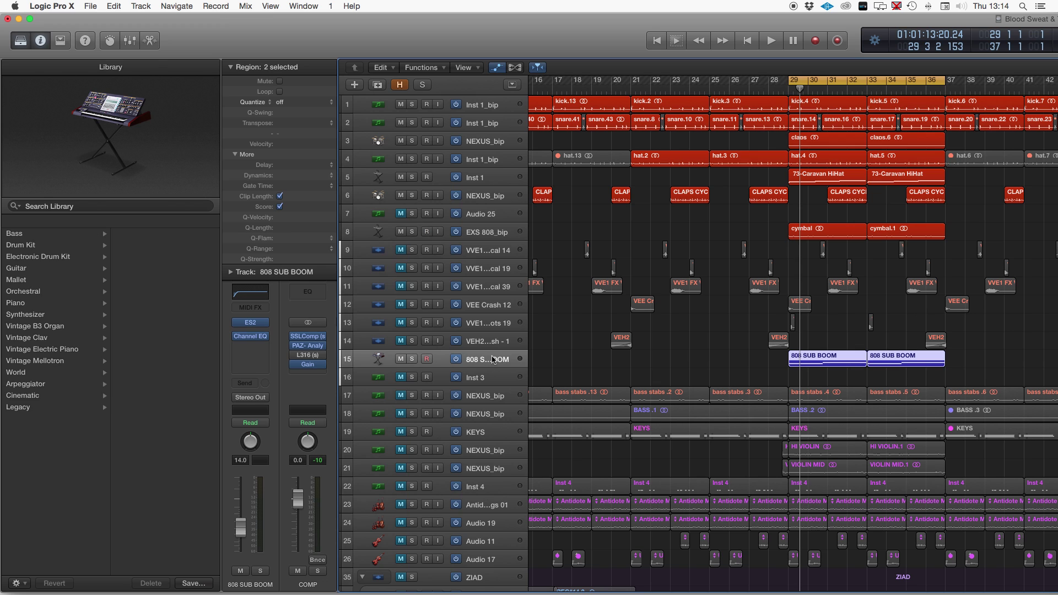
{"action": "left_click", "coordinate": [412, 359]}
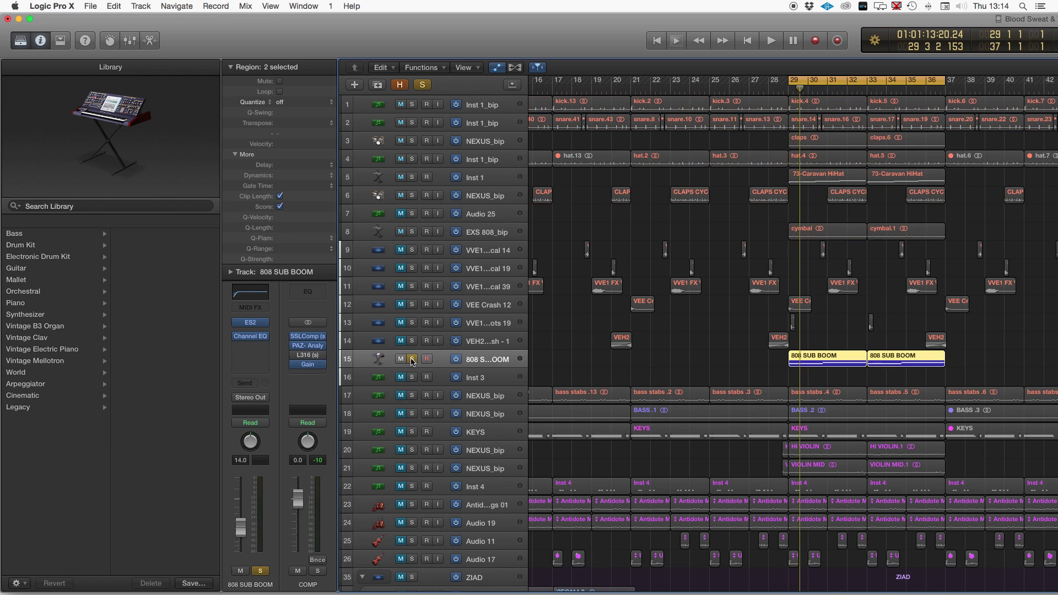
{"action": "key", "text": "space"}
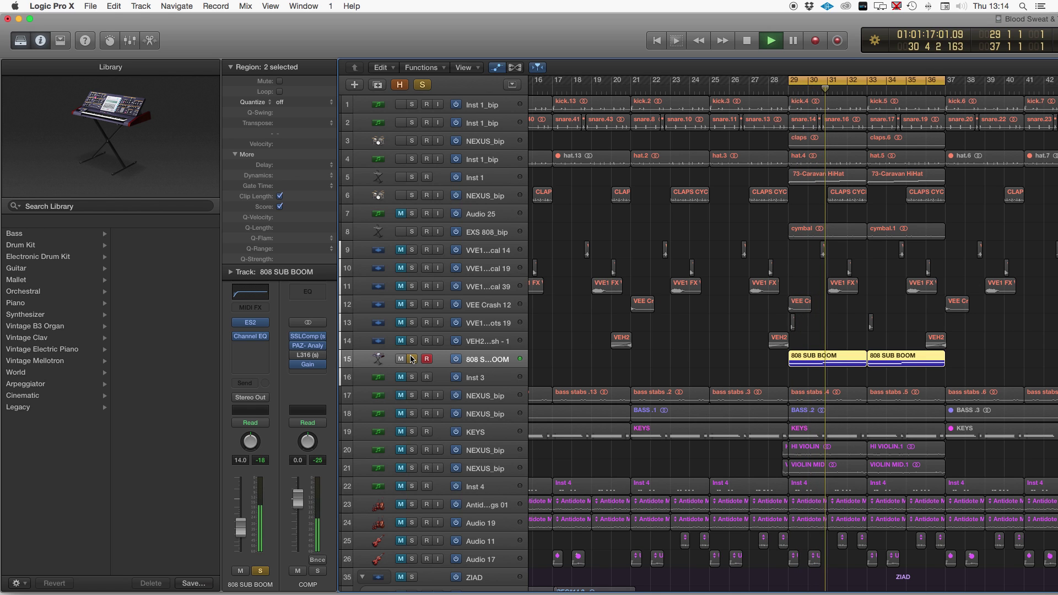
{"action": "left_click", "coordinate": [411, 358]}
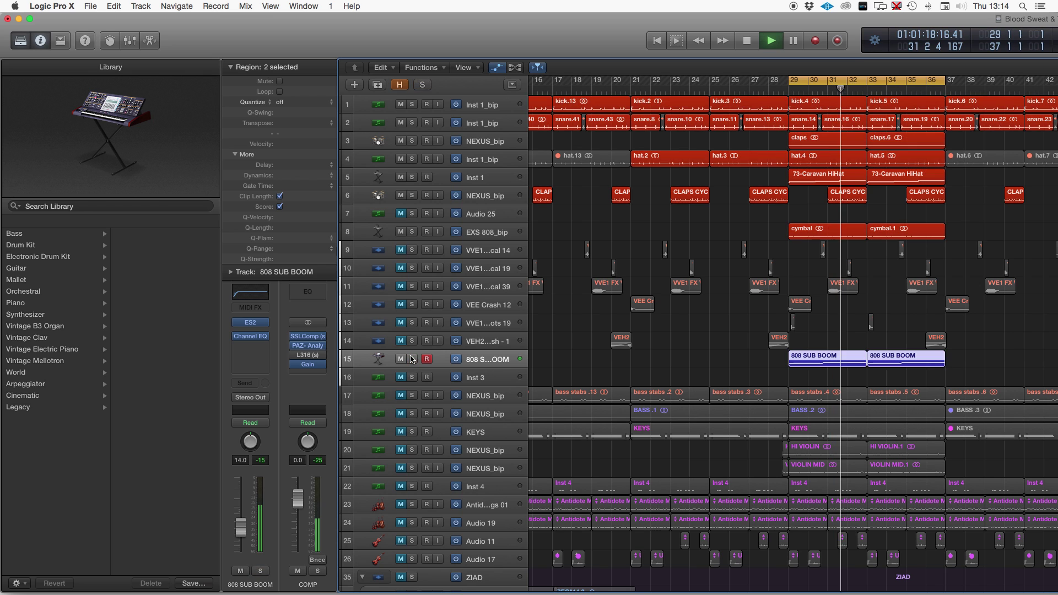
{"action": "key", "text": "space"}
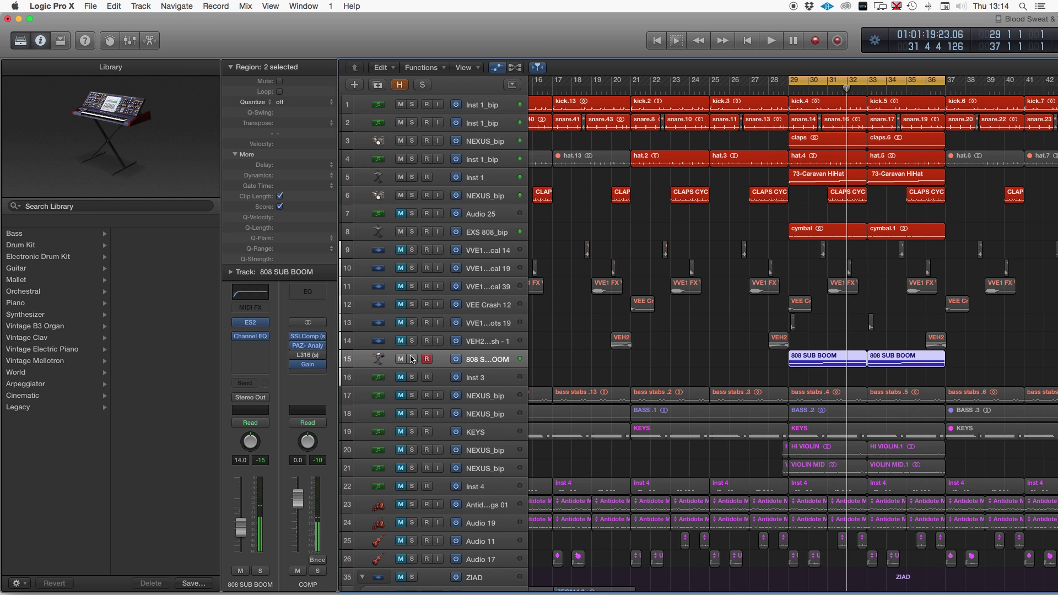
Steepen the 808 SUB BOOM track's 40 Hz low cut to 36 dB/Oct in its Channel EQ and play it with the analyzer on.
{"action": "left_click", "coordinate": [253, 340]}
{"action": "left_click", "coordinate": [92, 188]}
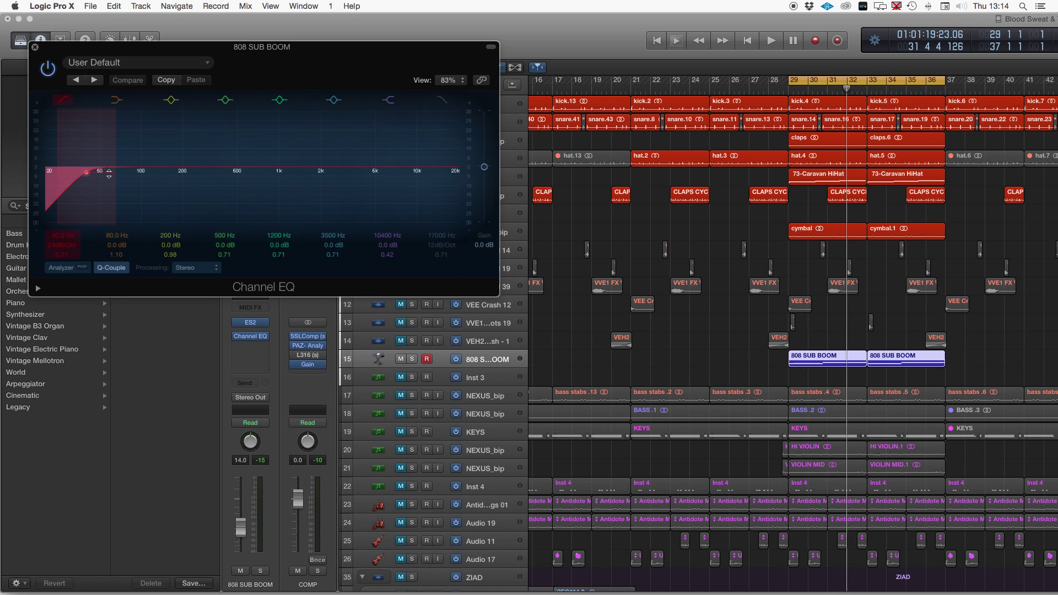
{"action": "left_click_drag", "start_coordinate": [114, 171], "coordinate": [102, 171]}
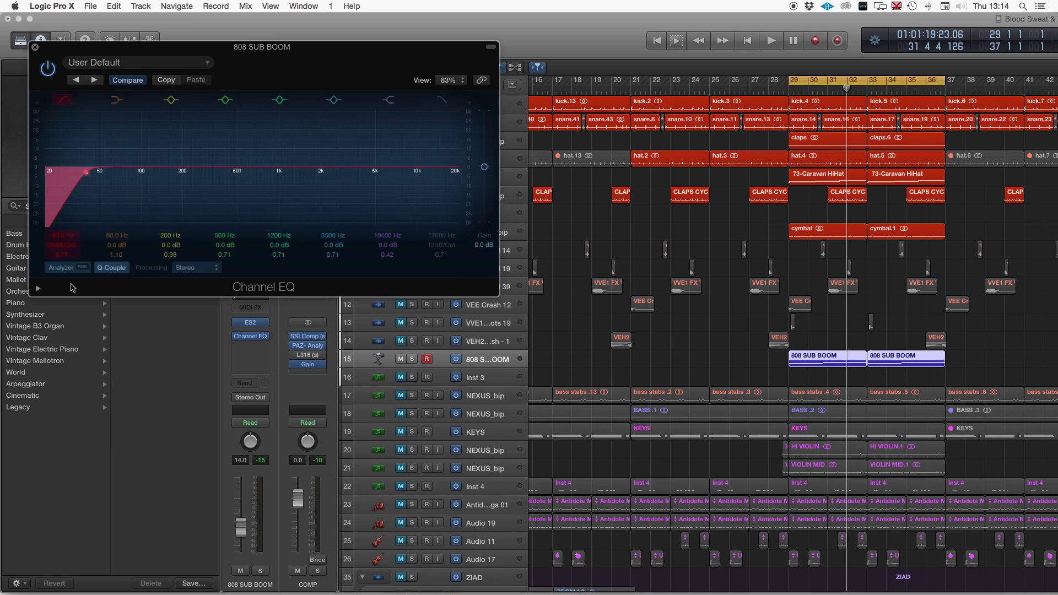
{"action": "left_click", "coordinate": [66, 270]}
{"action": "key", "text": "space"}
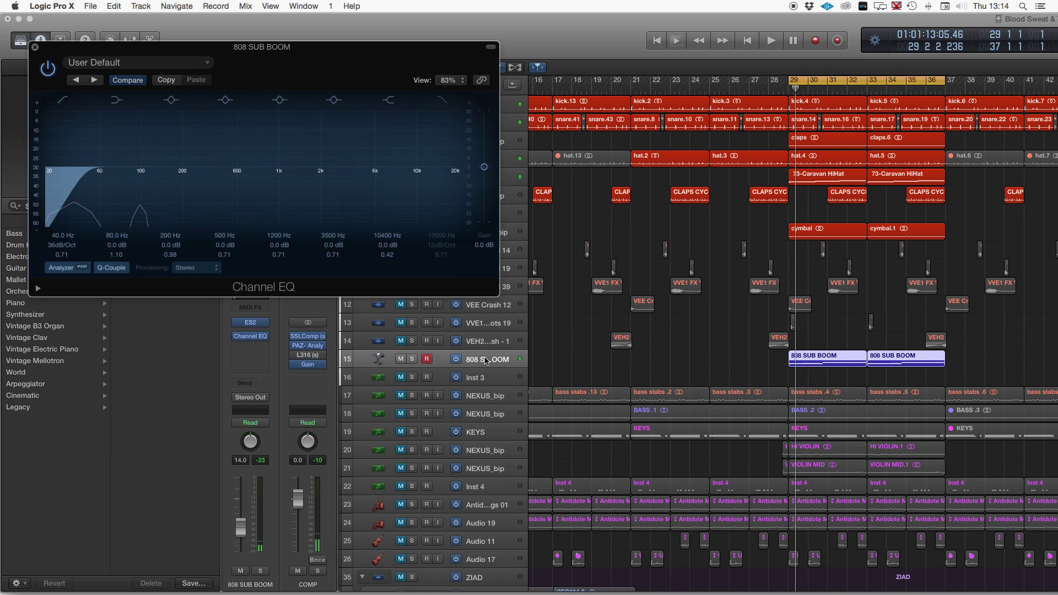
Reorder the 808 SUB BOOM track to sit directly below the kick track and move its Channel EQ window clear of the track headers.
{"action": "key", "text": "super+BackSpace"}
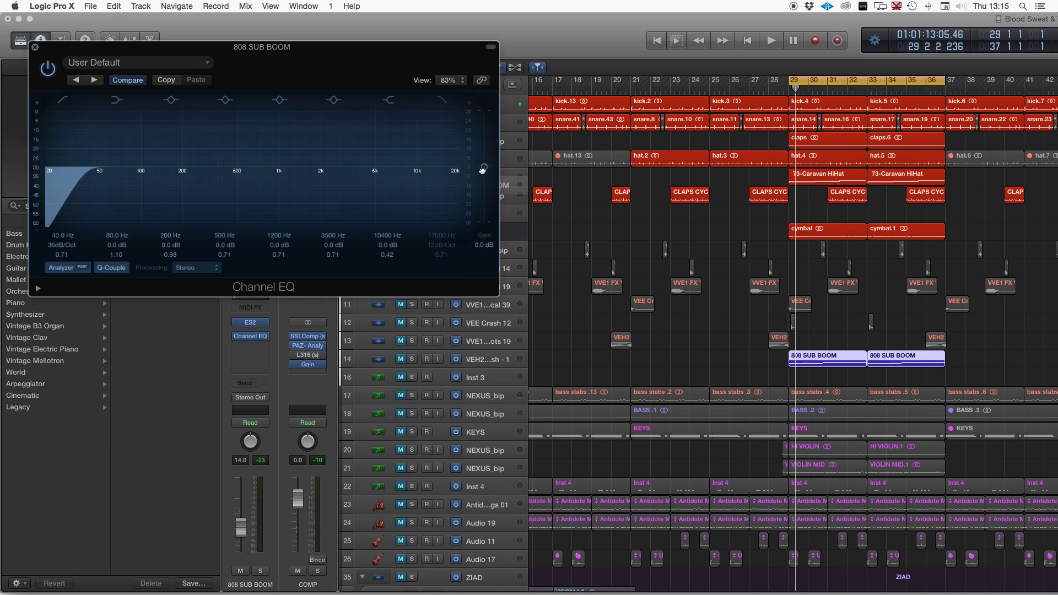
{"action": "left_click_drag", "start_coordinate": [499, 126], "coordinate": [498, 124]}
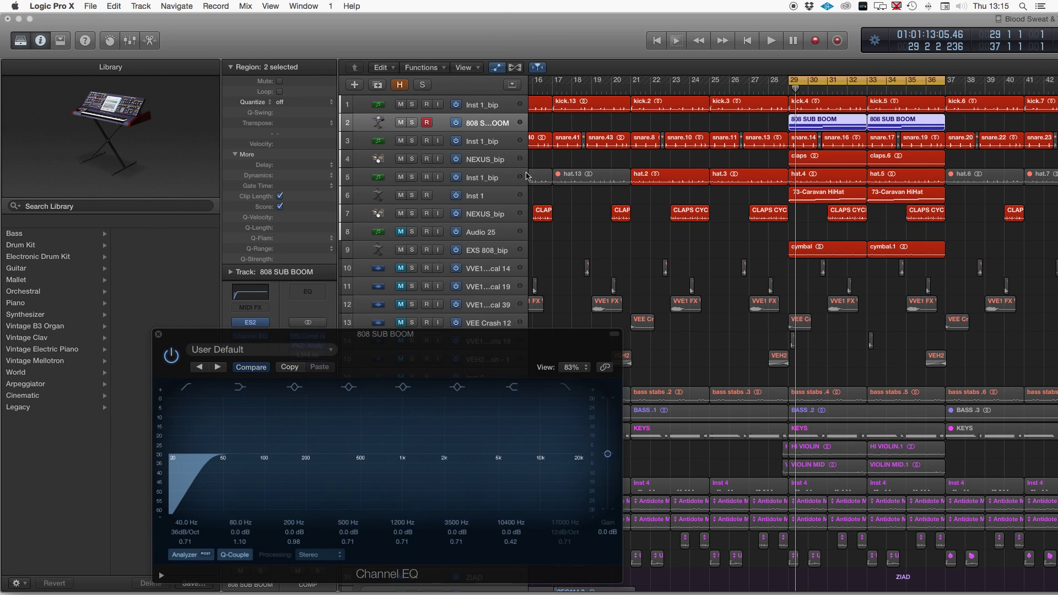
{"action": "left_click_drag", "start_coordinate": [484, 349], "coordinate": [793, 236]}
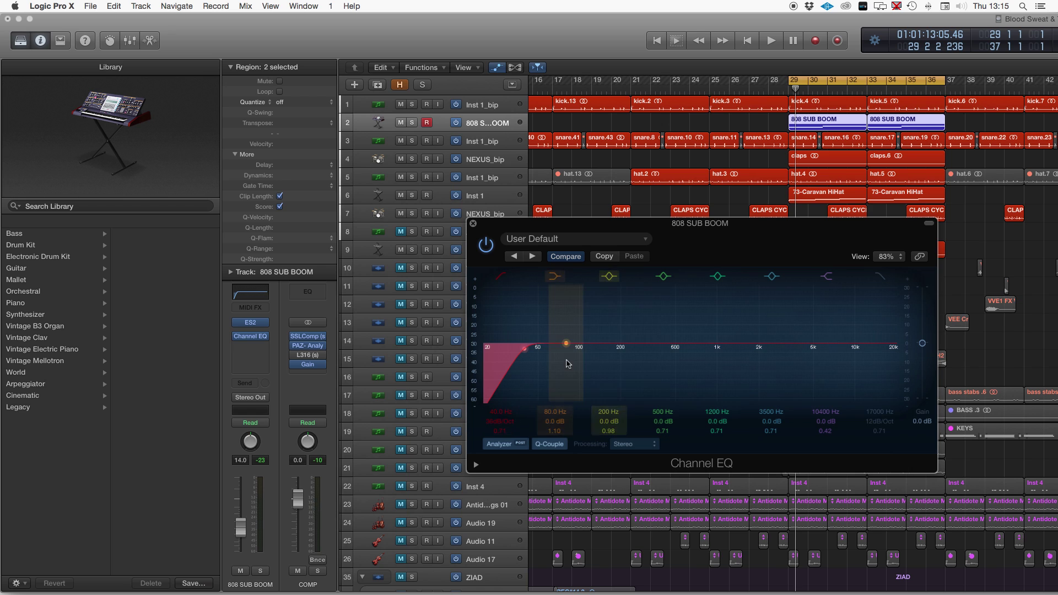
Boost 200 Hz by 7.0 dB with a Q of 1.30 in the 808 SUB BOOM's Channel EQ and audition it with the drums.
{"action": "left_click_drag", "start_coordinate": [622, 347], "coordinate": [623, 342]}
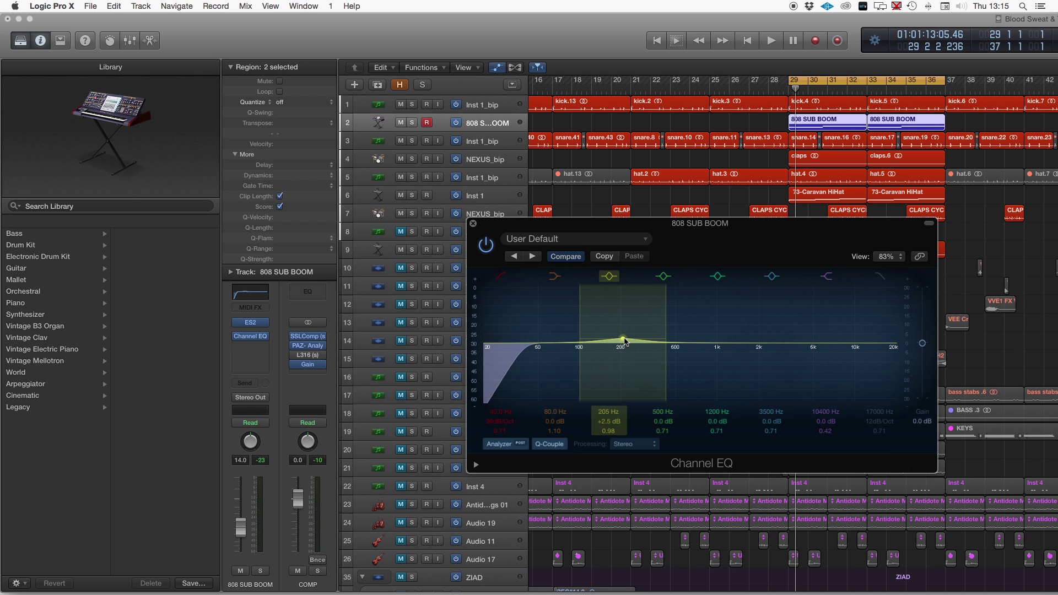
{"action": "left_click_drag", "start_coordinate": [624, 340], "coordinate": [624, 339]}
{"action": "key", "text": "space"}
{"action": "left_click_drag", "start_coordinate": [624, 336], "coordinate": [623, 329]}
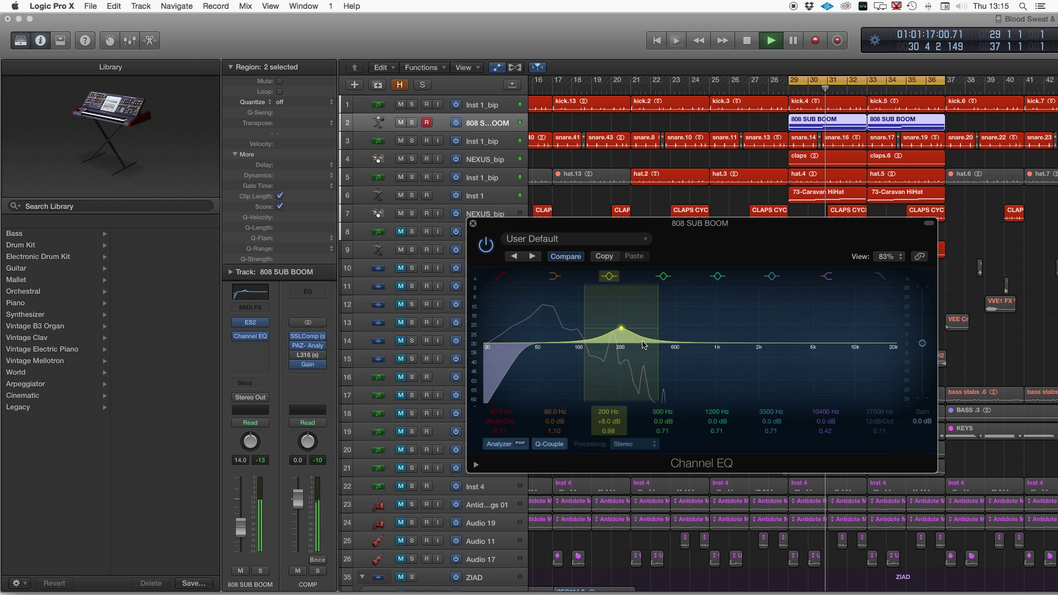
{"action": "left_click_drag", "start_coordinate": [653, 340], "coordinate": [638, 333]}
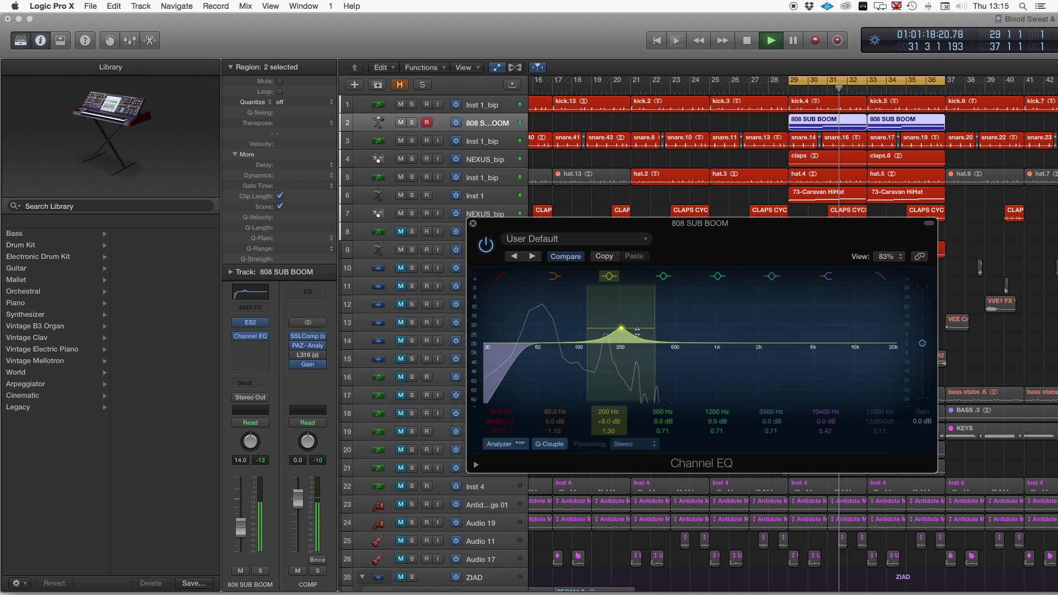
{"action": "key", "text": "space"}
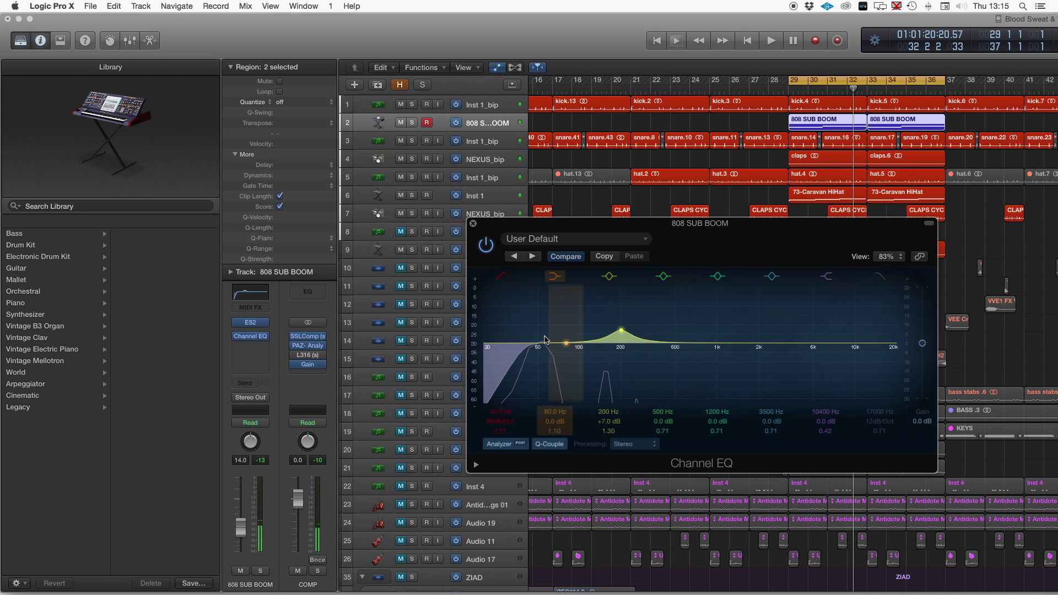
{"action": "key", "text": "space"}
{"action": "key", "text": "space"}
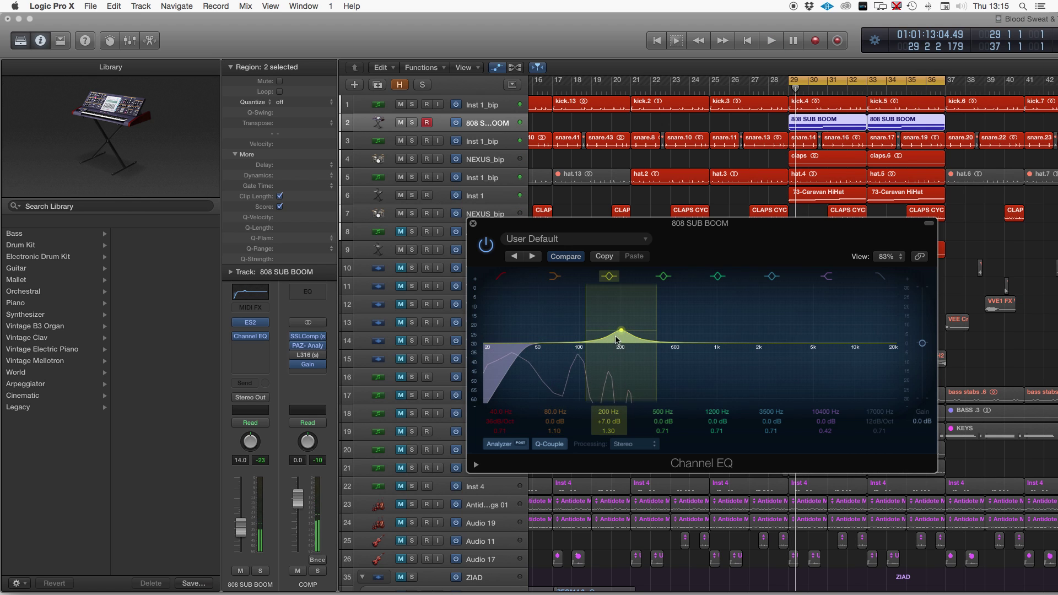
{"action": "key", "text": "space"}
{"action": "key", "text": "space"}
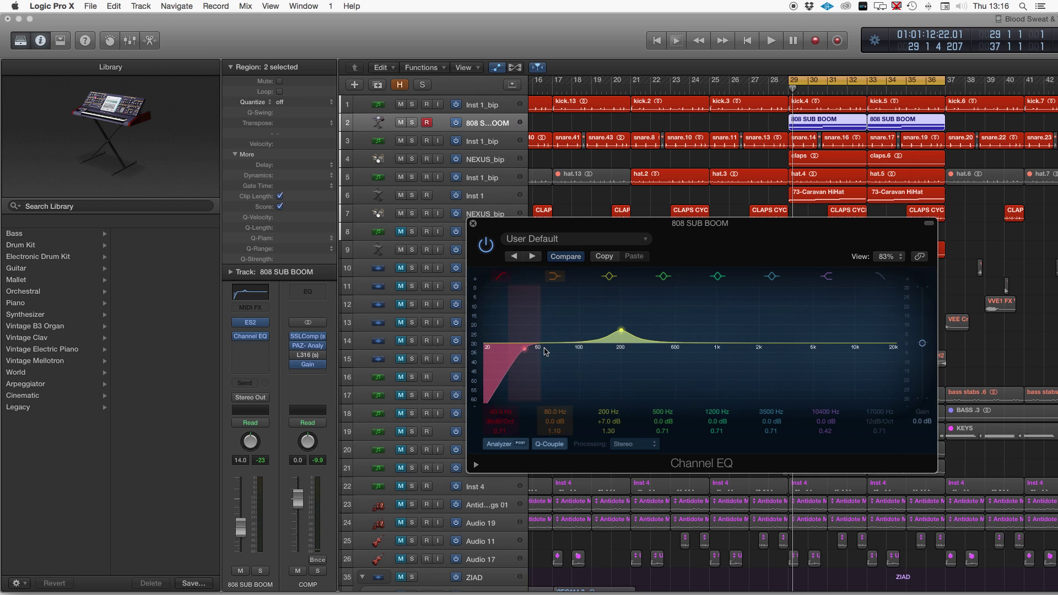
Set the 808 SUB BOOM's low shelf to -3.0 dB at 53 Hz while the drums play.
{"action": "left_click_drag", "start_coordinate": [567, 344], "coordinate": [550, 347]}
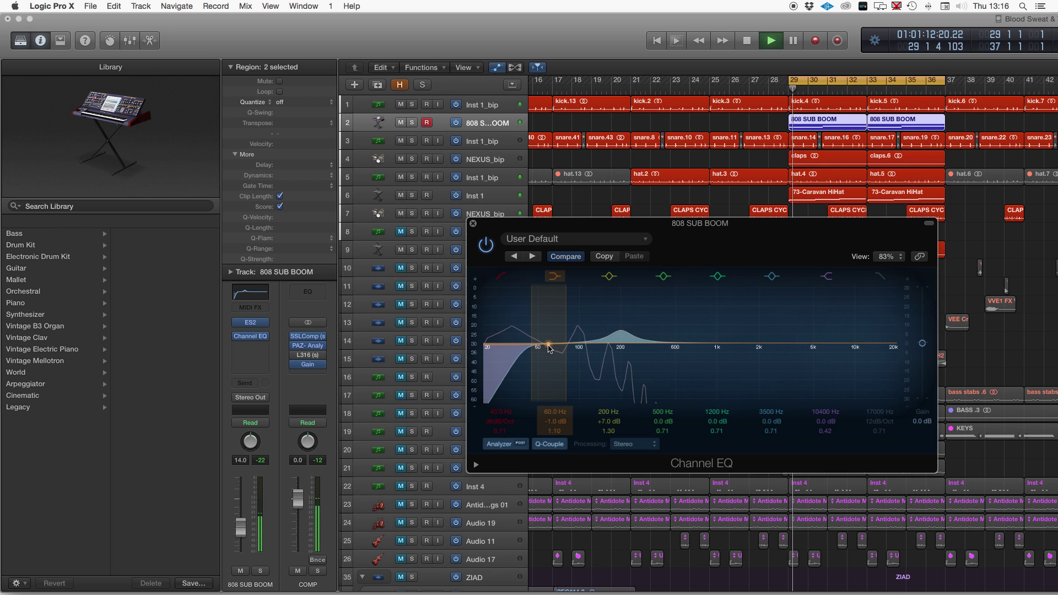
{"action": "mouse_move", "coordinate": [548, 346]}
{"action": "left_mouse_down"}
{"action": "mouse_move", "coordinate": [577, 352]}
{"action": "mouse_move", "coordinate": [541, 353]}
{"action": "left_mouse_up"}
{"action": "key", "text": "space"}
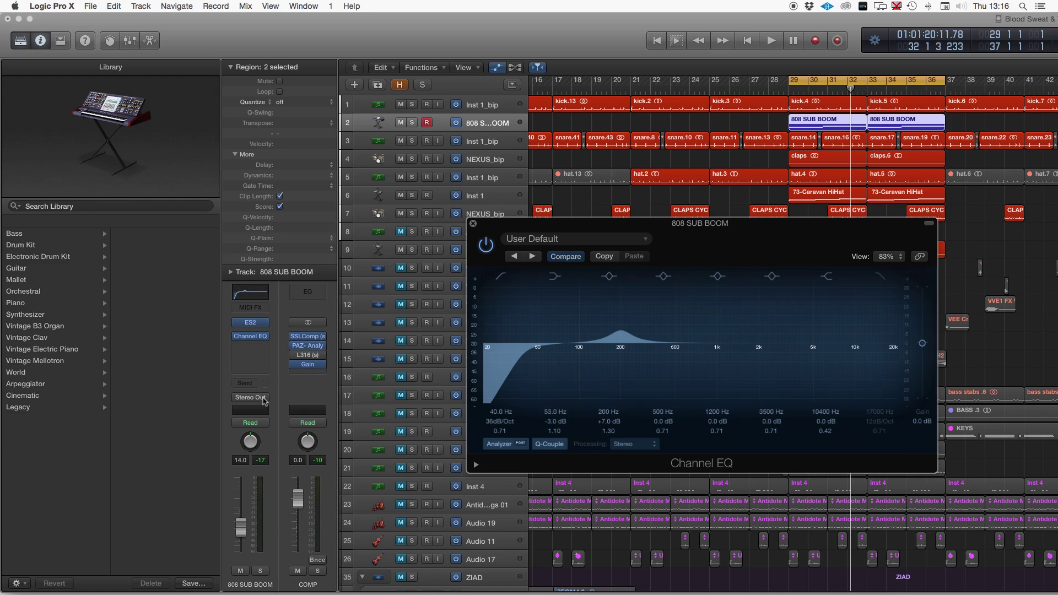
Route the 808 SUB BOOM track's output to Bus 3 (GLUE - DRUM) and play the drums through it.
{"action": "key", "text": "v"}
{"action": "left_click", "coordinate": [250, 396]}
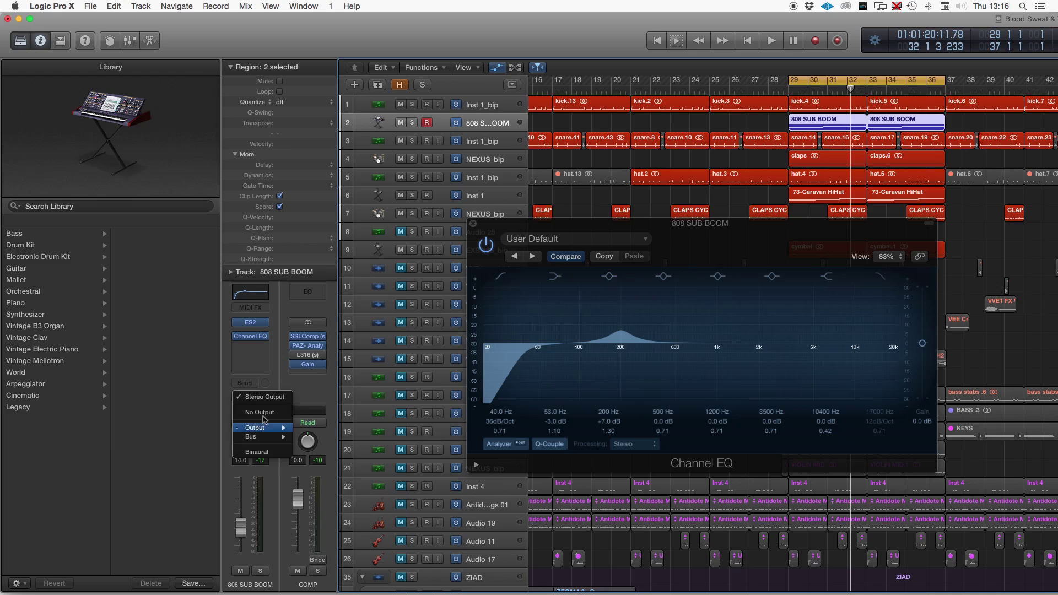
{"action": "mouse_move", "coordinate": [274, 437]}
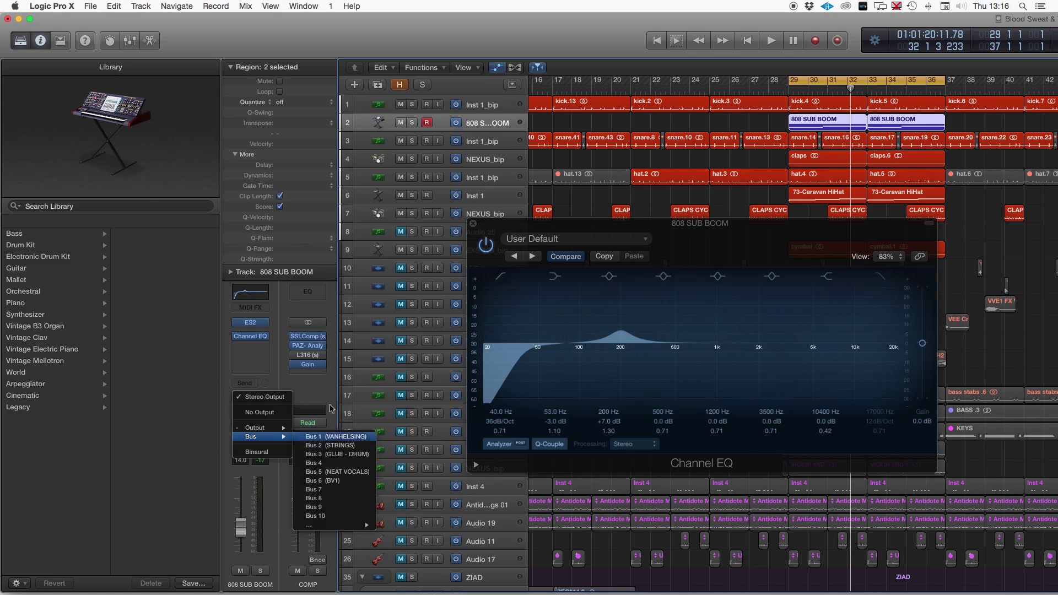
{"action": "left_click", "coordinate": [352, 456]}
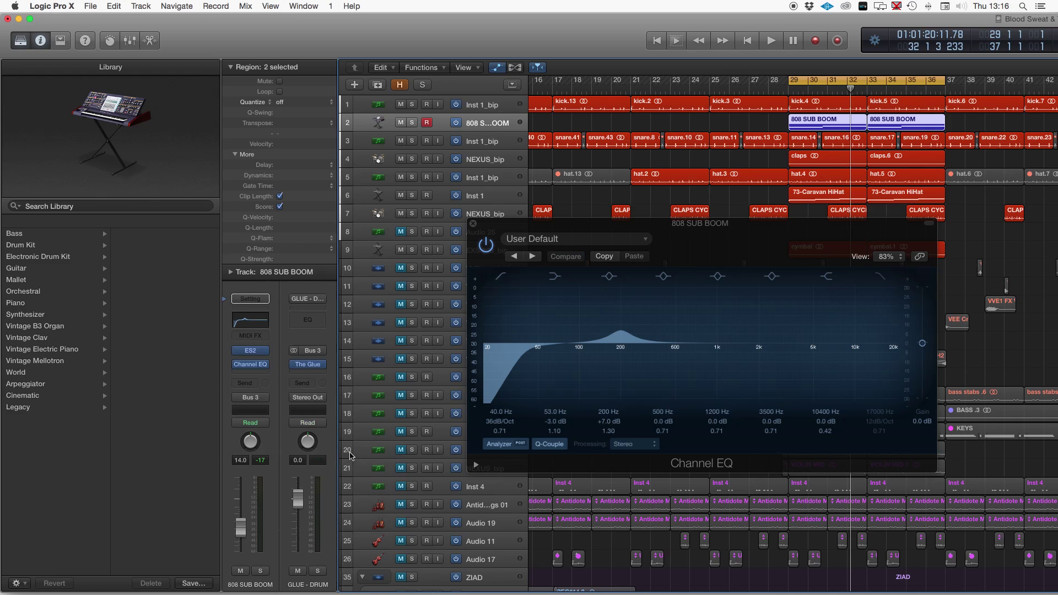
{"action": "key", "text": "space"}
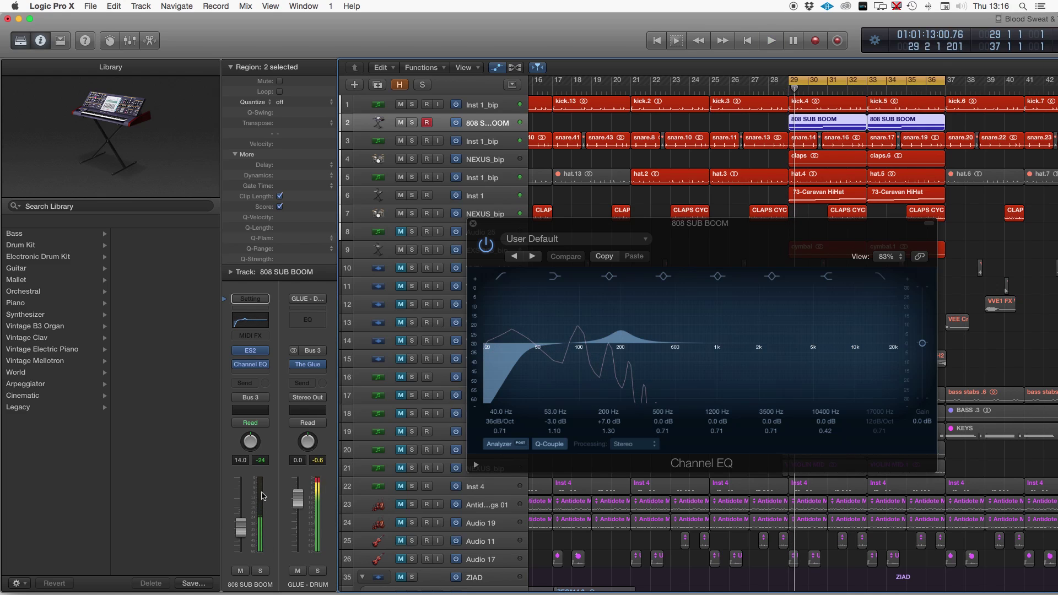
Insert a Compressor after the Channel EQ on the 808 SUB BOOM track and arrange both plug-in windows so they do not overlap.
{"action": "left_click", "coordinate": [253, 373]}
{"action": "mouse_move", "coordinate": [295, 432]}
{"action": "mouse_move", "coordinate": [386, 440]}
{"action": "left_click", "coordinate": [424, 440]}
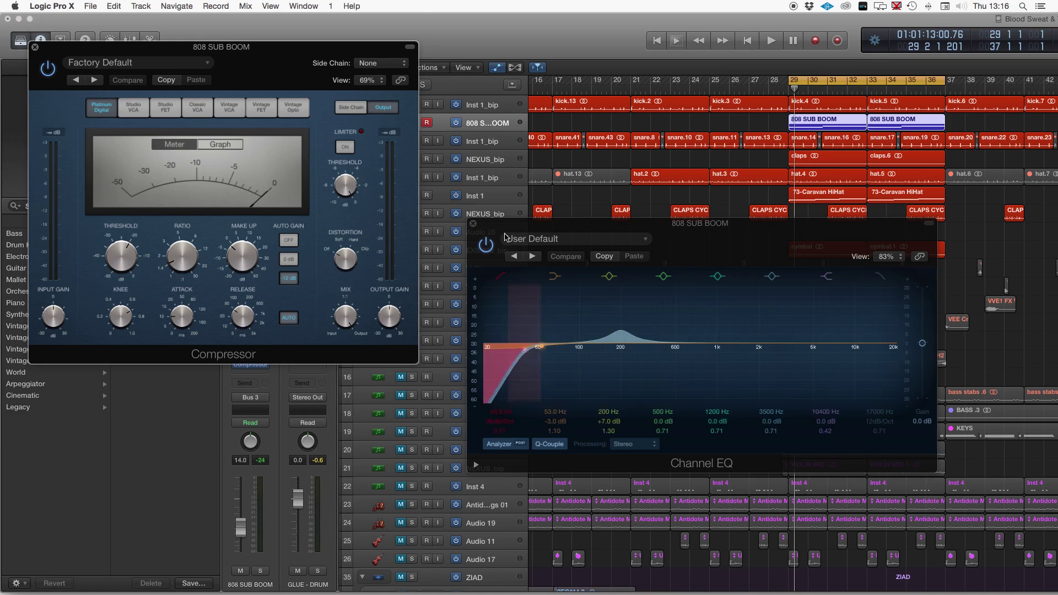
{"action": "left_click", "coordinate": [675, 242]}
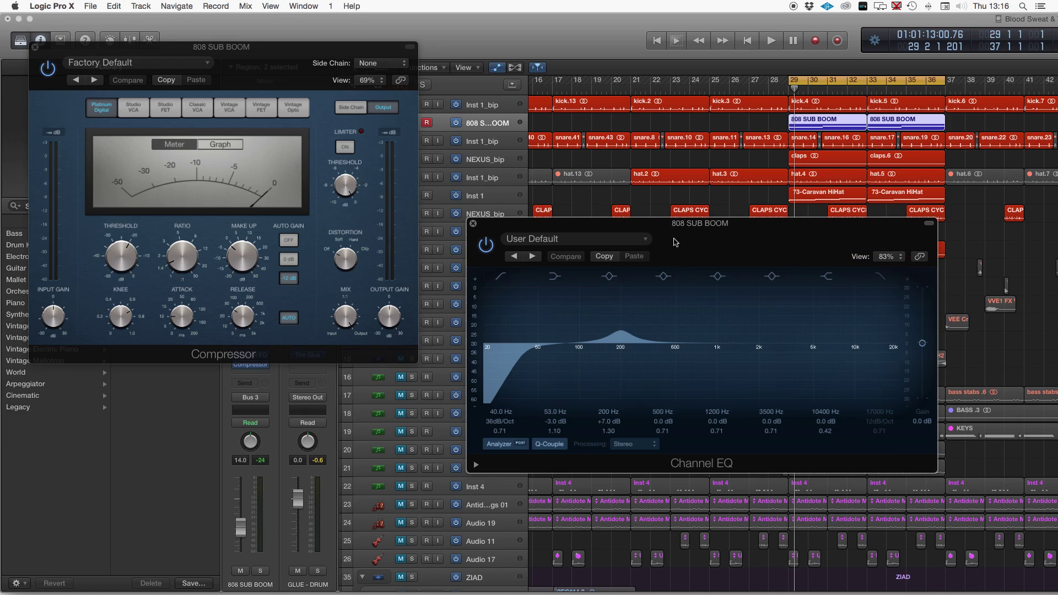
{"action": "left_click_drag", "start_coordinate": [707, 232], "coordinate": [748, 358]}
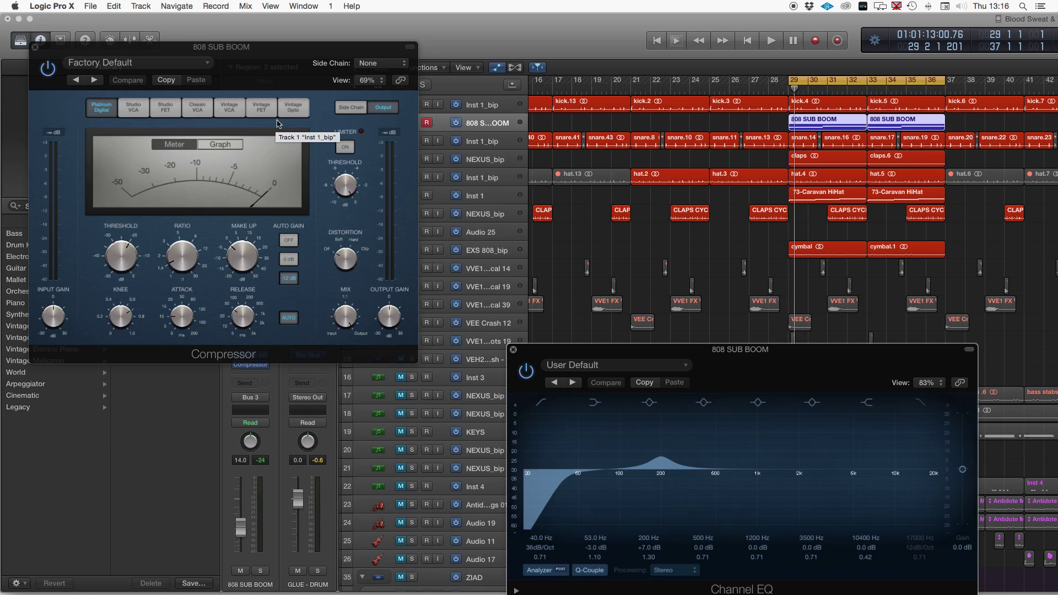
Audition the 808's Compressor briefly and load its Bass Heavy guitar preset.
{"action": "key", "text": "space"}
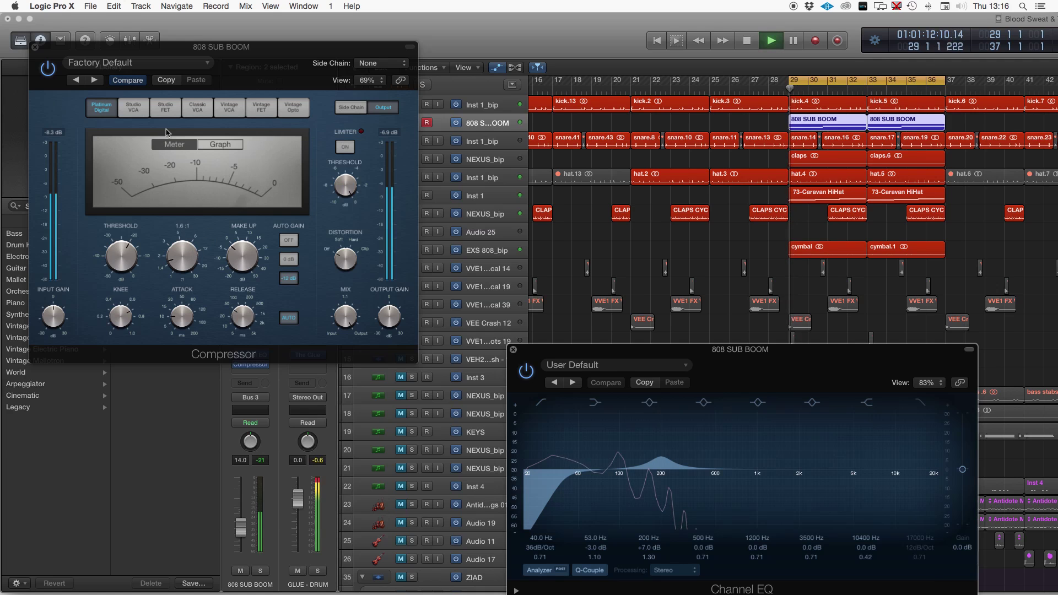
{"action": "key", "text": "space"}
{"action": "left_click", "coordinate": [173, 67]}
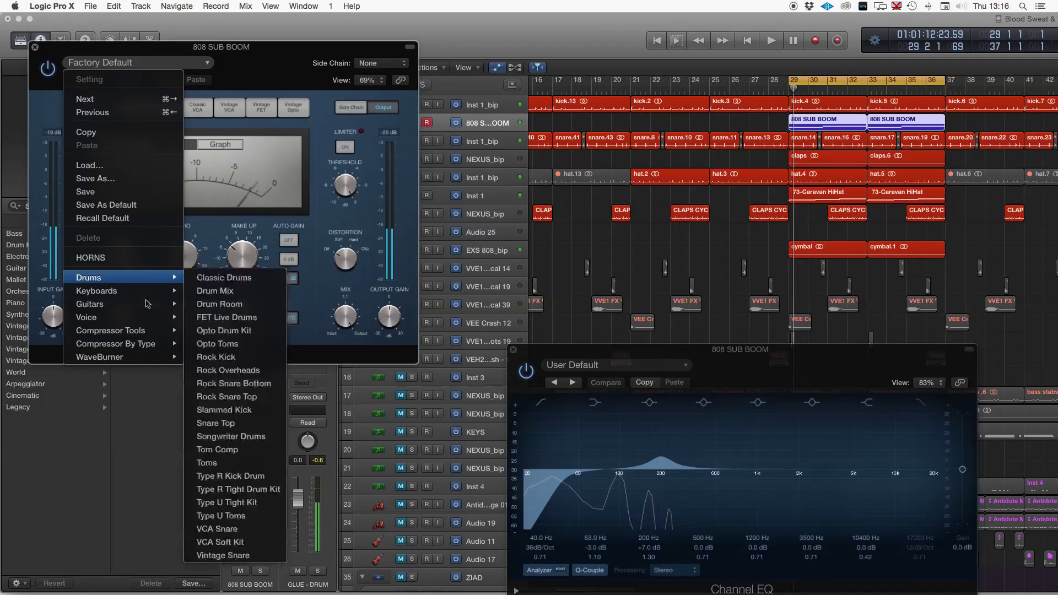
{"action": "mouse_move", "coordinate": [166, 304]}
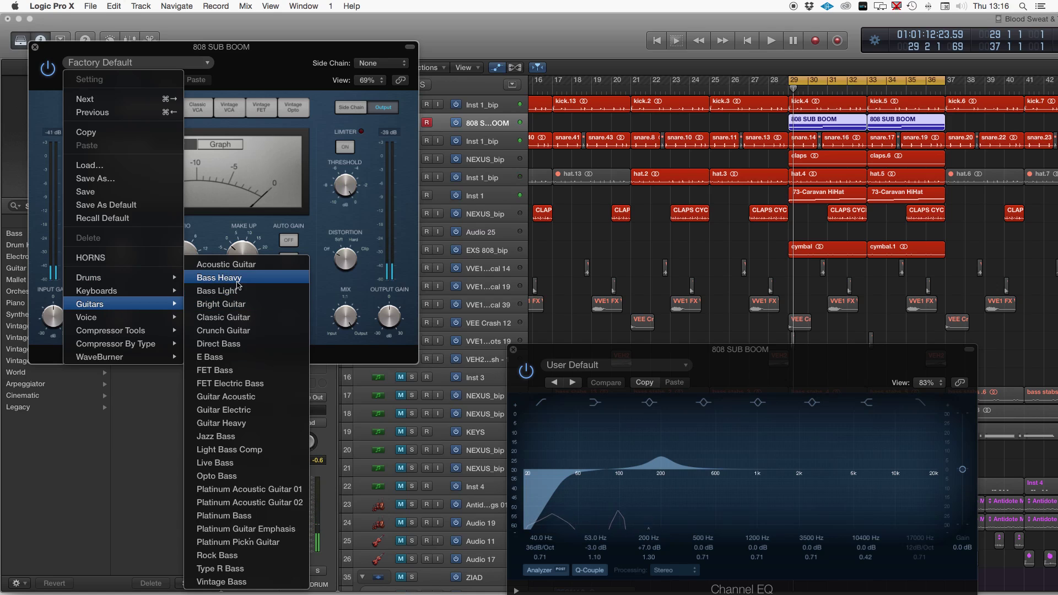
{"action": "key", "text": "Escape"}
Set the 808 Compressor's ratio to 2.0:1 while replaying the drum section.
{"action": "key", "text": "space"}
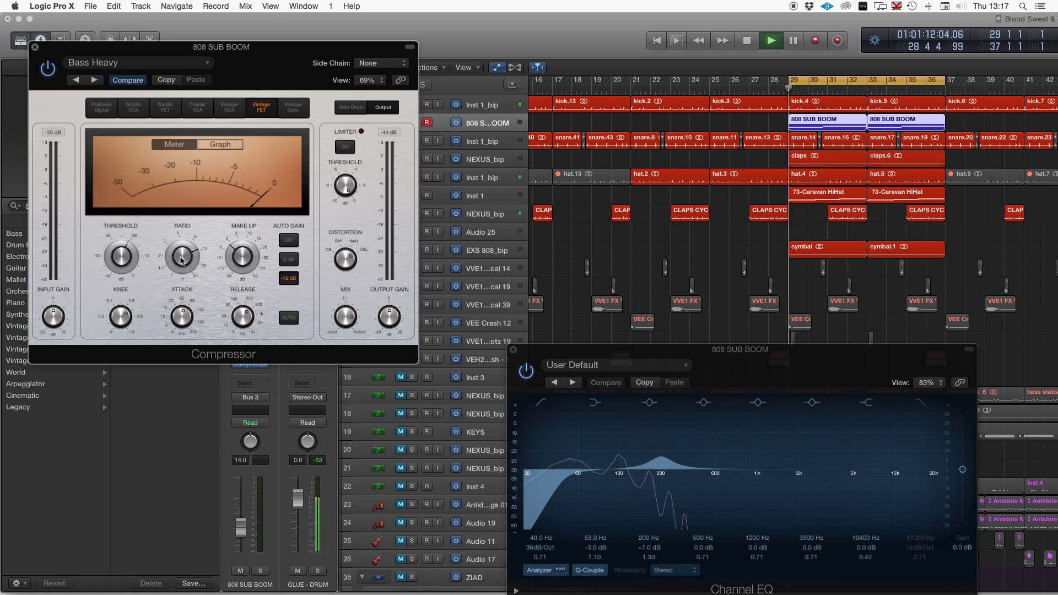
{"action": "key", "text": "space"}
{"action": "key", "text": "space"}
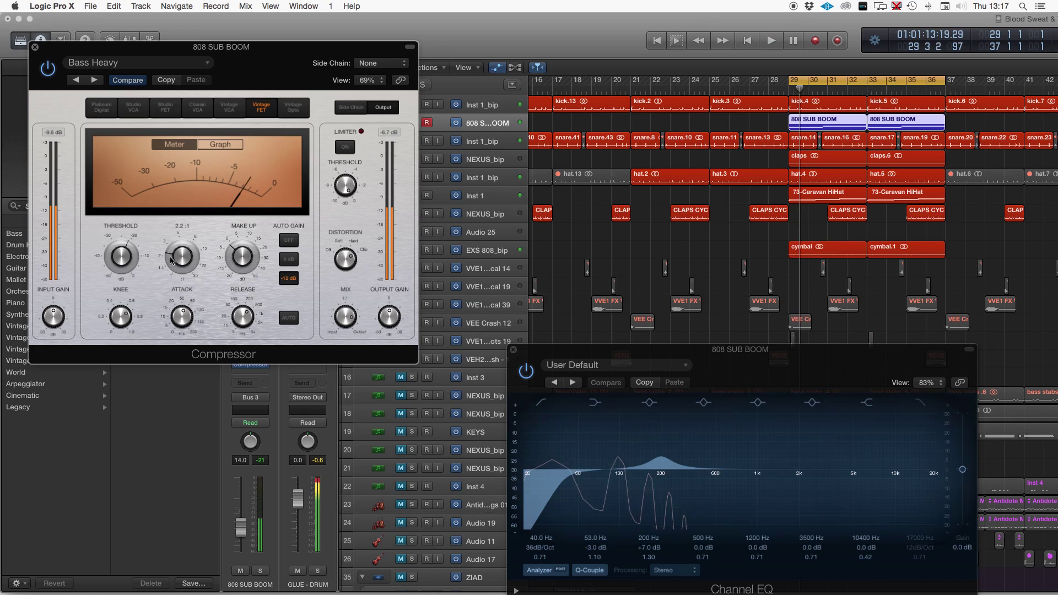
{"action": "key", "text": "space"}
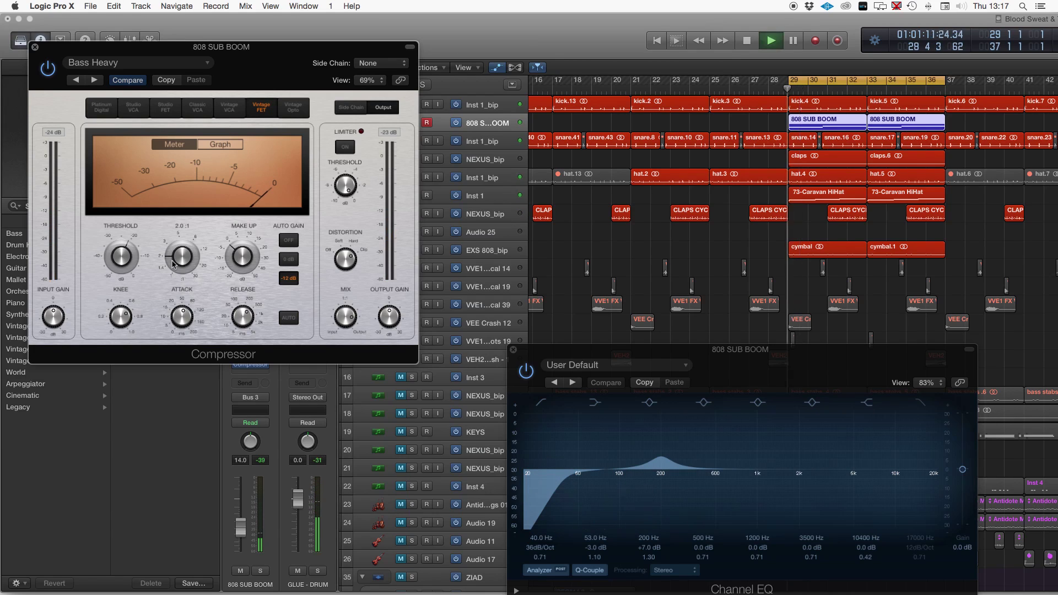
{"action": "key", "text": "space"}
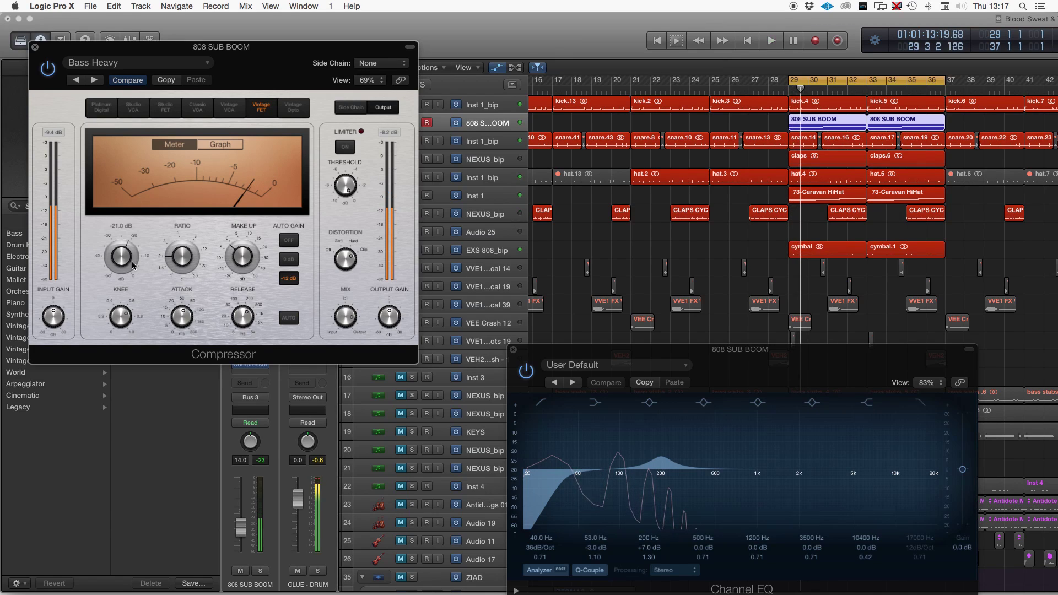
Set the 808 Compressor's threshold to -18.0 dB and play the drums to check the compression.
{"action": "key", "text": "space"}
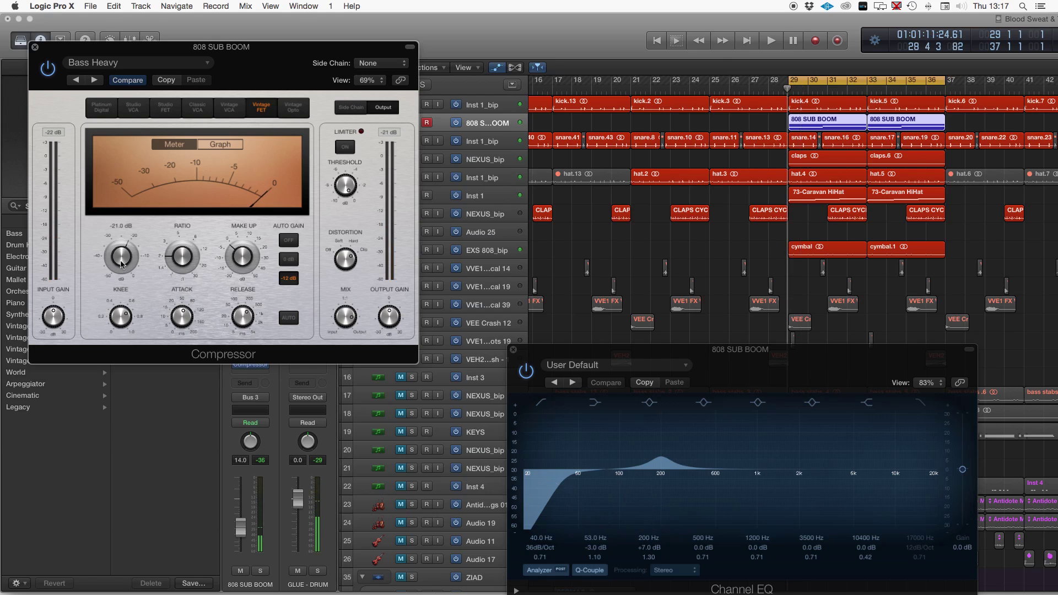
{"action": "mouse_move", "coordinate": [123, 265]}
{"action": "left_mouse_down"}
{"action": "mouse_move", "coordinate": [124, 278]}
{"action": "mouse_move", "coordinate": [129, 257]}
{"action": "left_mouse_up"}
{"action": "key", "text": "space"}
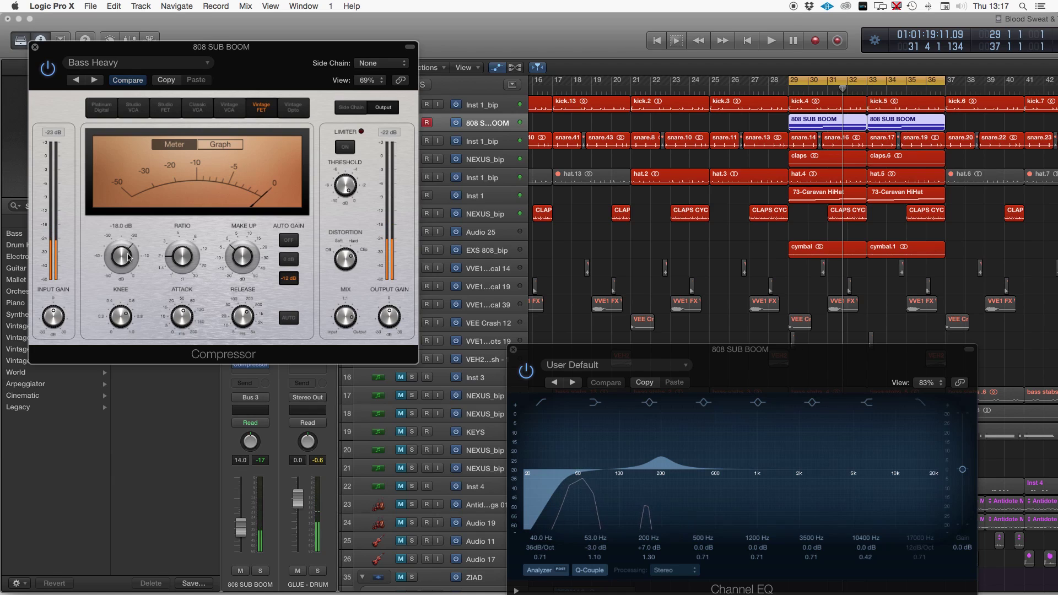
{"action": "key", "text": "space"}
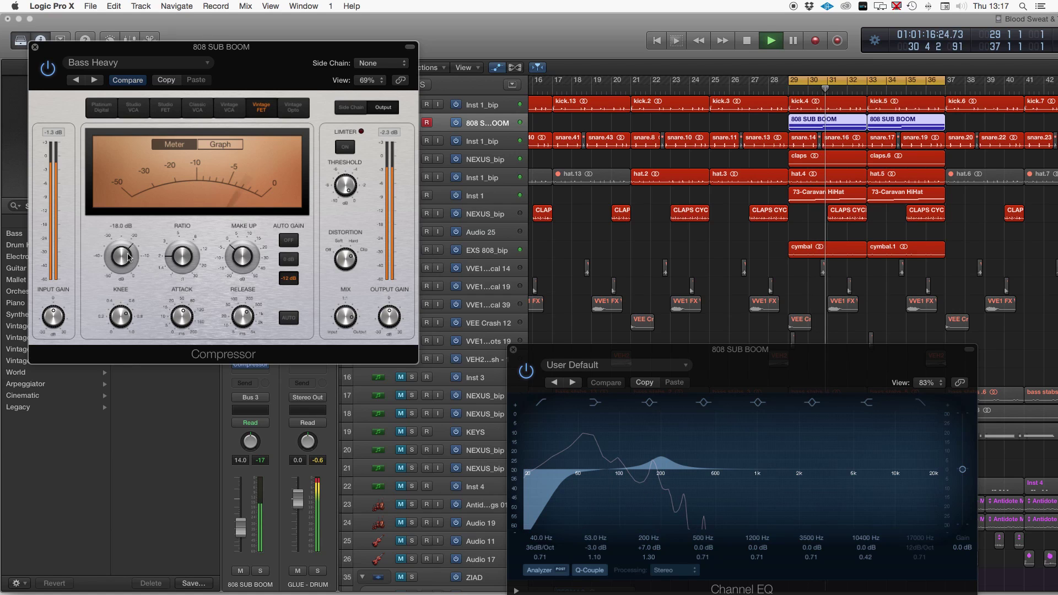
{"action": "key", "text": "space"}
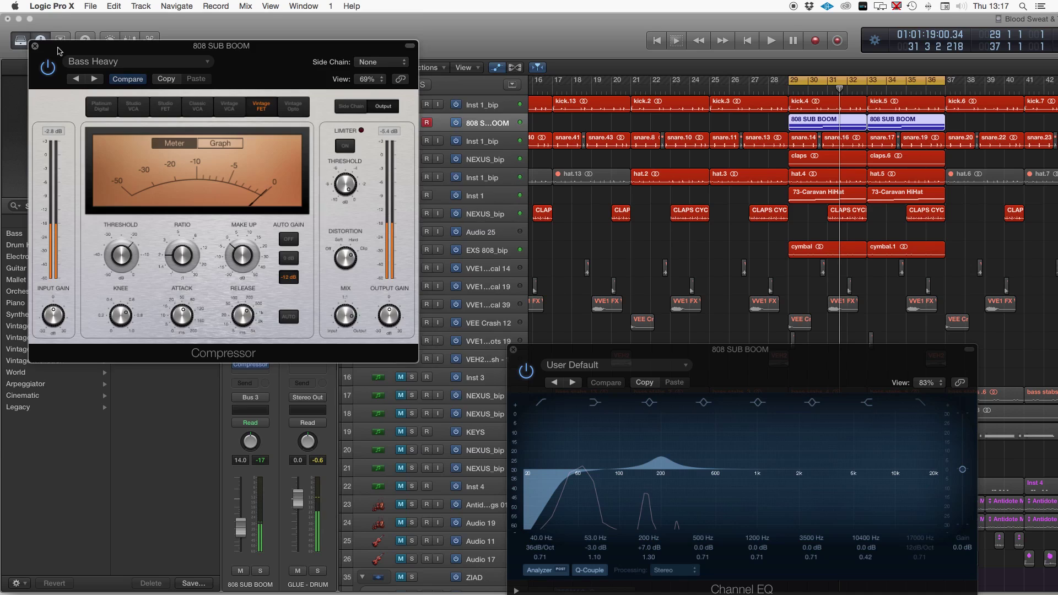
Close the 808 SUB BOOM's Compressor and Channel EQ windows.
{"action": "left_click_drag", "start_coordinate": [46, 61], "coordinate": [141, 104]}
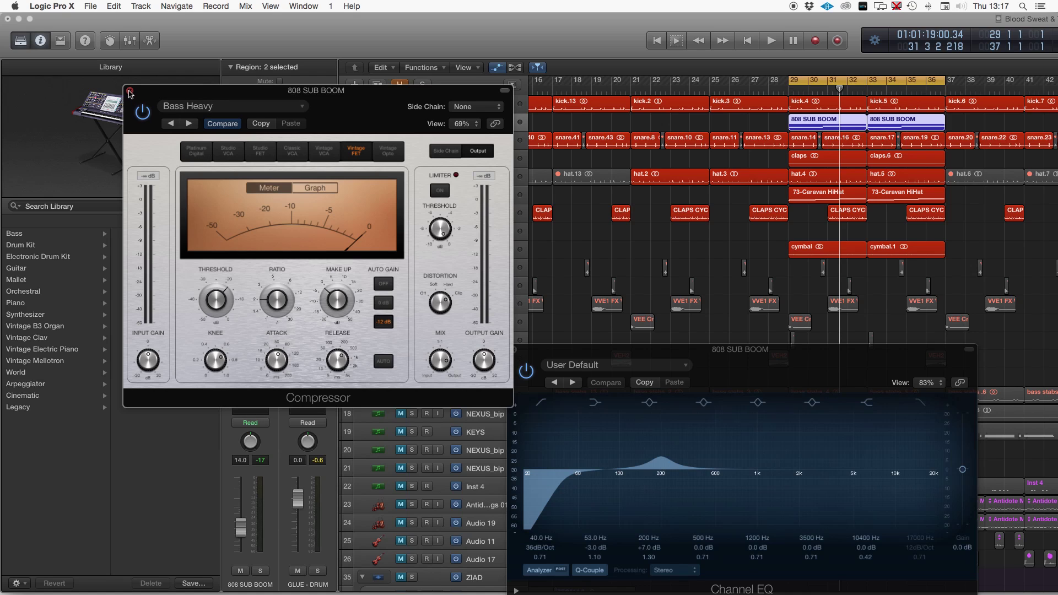
{"action": "left_click", "coordinate": [130, 90]}
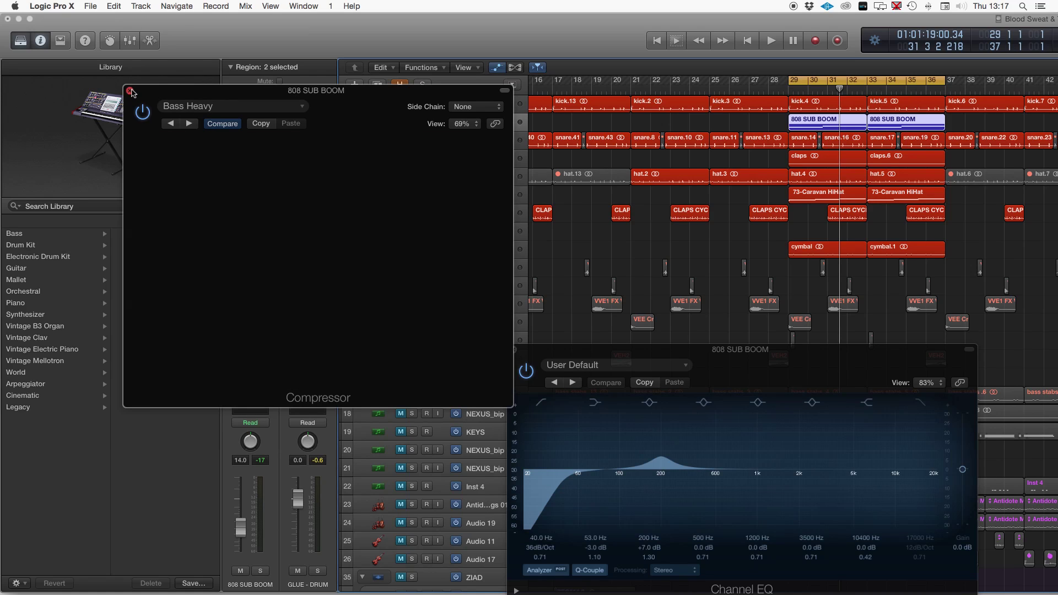
{"action": "left_click", "coordinate": [513, 348]}
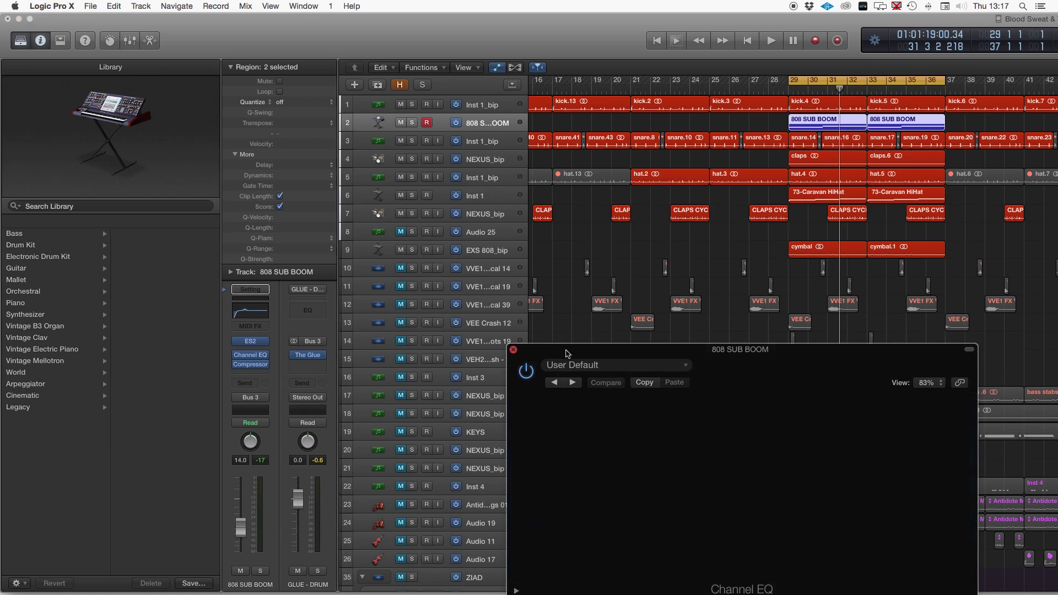
Unmute the NEXUS_bip track holding the BASS regions and audition it first soloed, then together with the drums.
{"action": "left_click", "coordinate": [403, 416]}
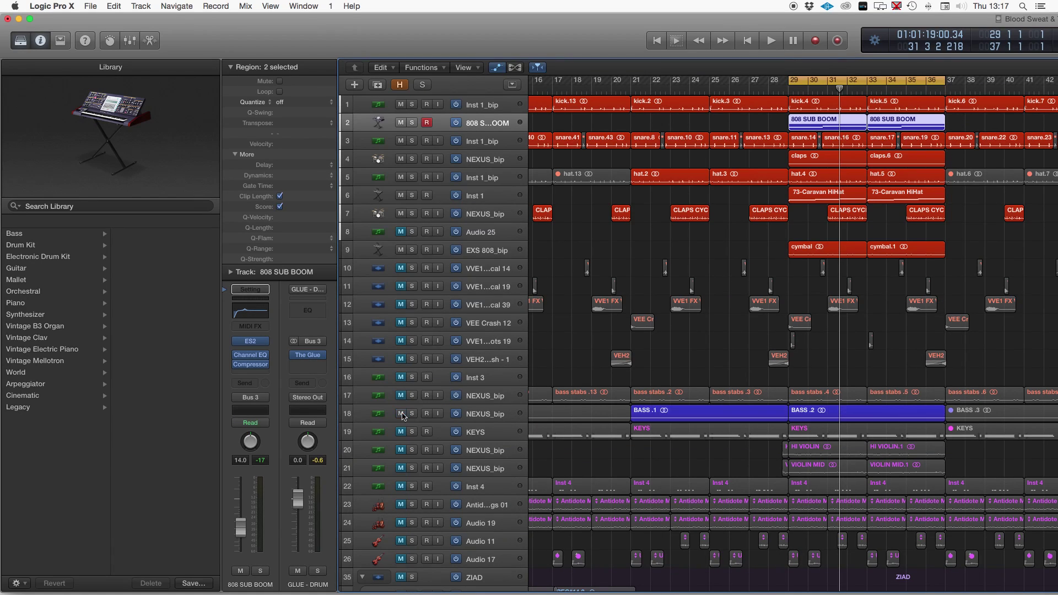
{"action": "left_click", "coordinate": [412, 415]}
{"action": "key", "text": "space"}
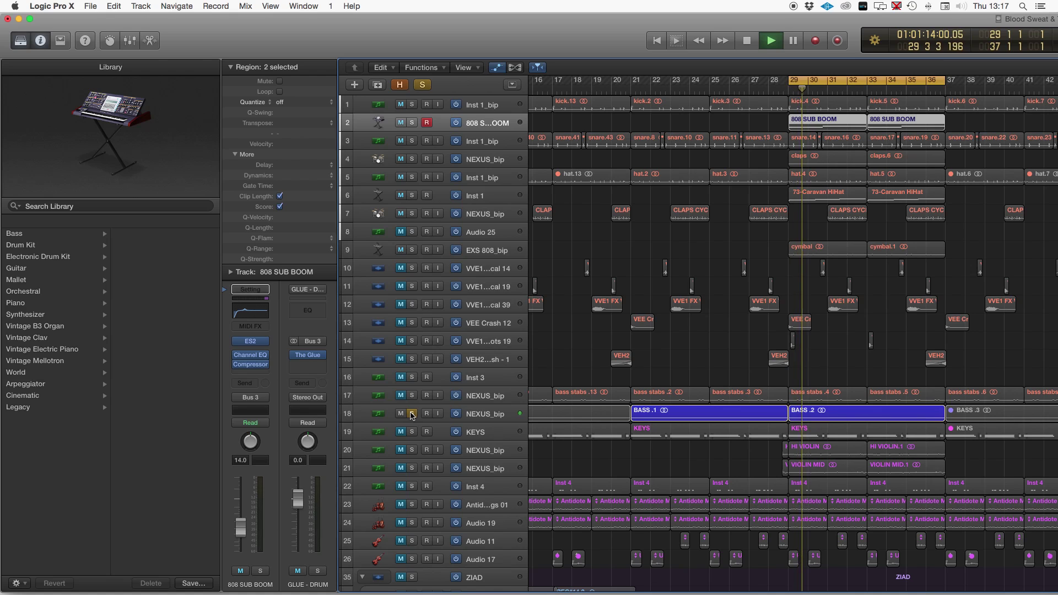
{"action": "left_click", "coordinate": [412, 415]}
{"action": "key", "text": "space"}
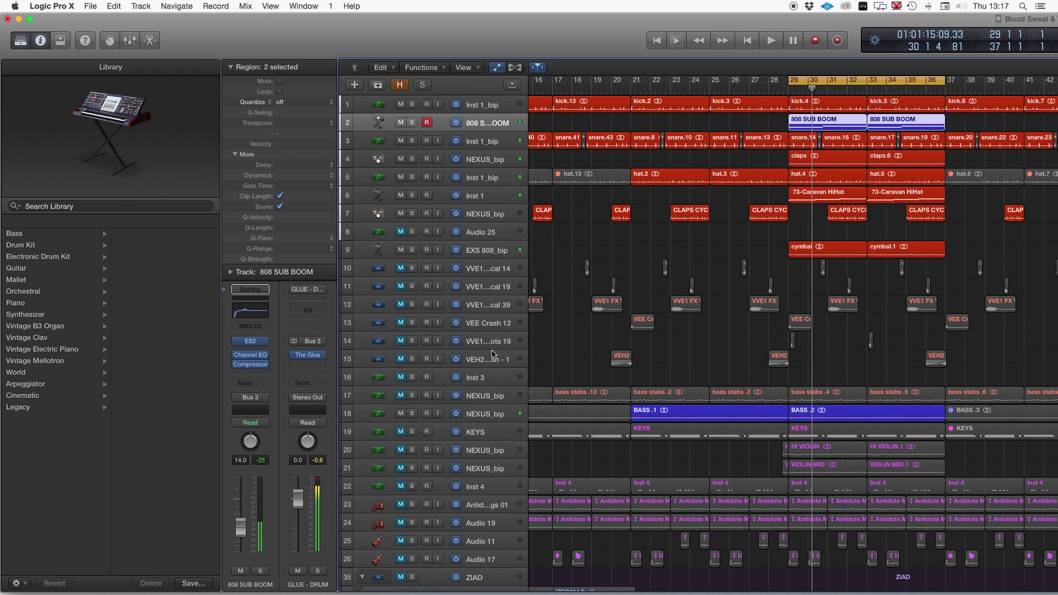
Mute the NEXUS_bip BASS track, replay the drum section, and mute the 808 SUB BOOM track as well.
{"action": "left_click", "coordinate": [400, 414]}
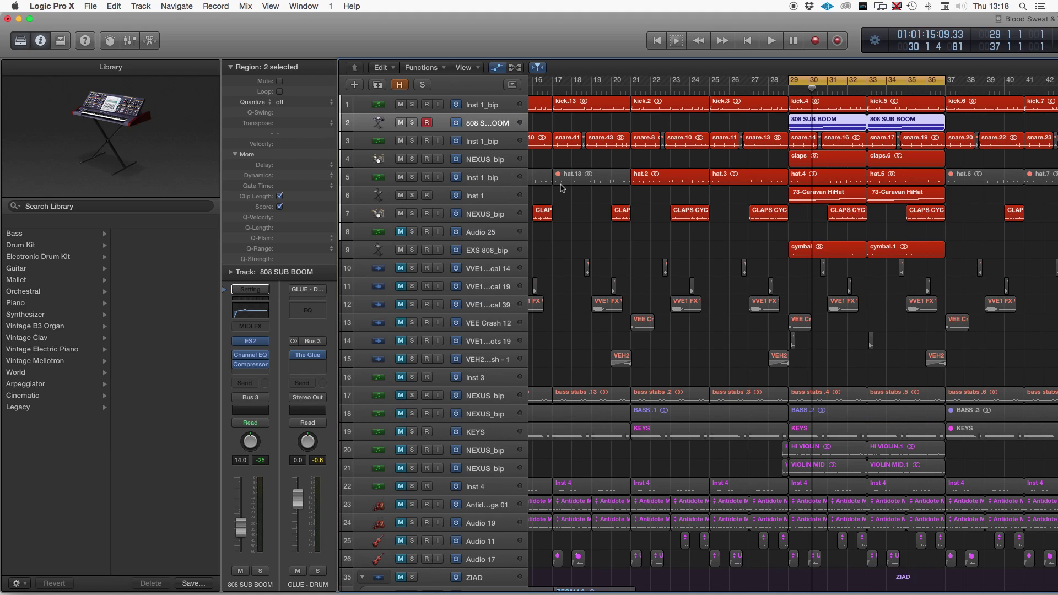
{"action": "key", "text": "space"}
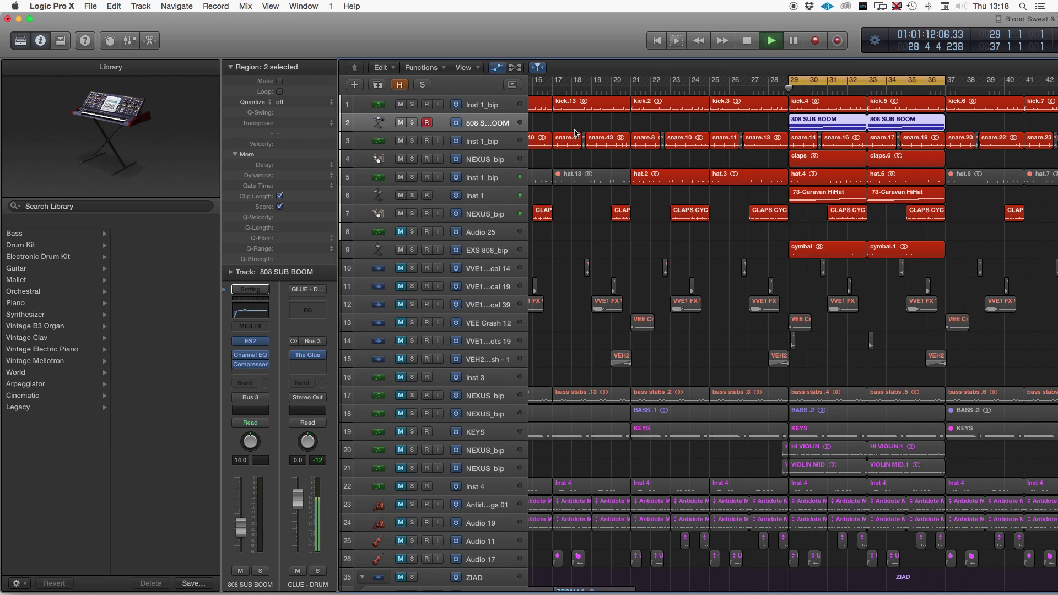
{"action": "left_click", "coordinate": [401, 122]}
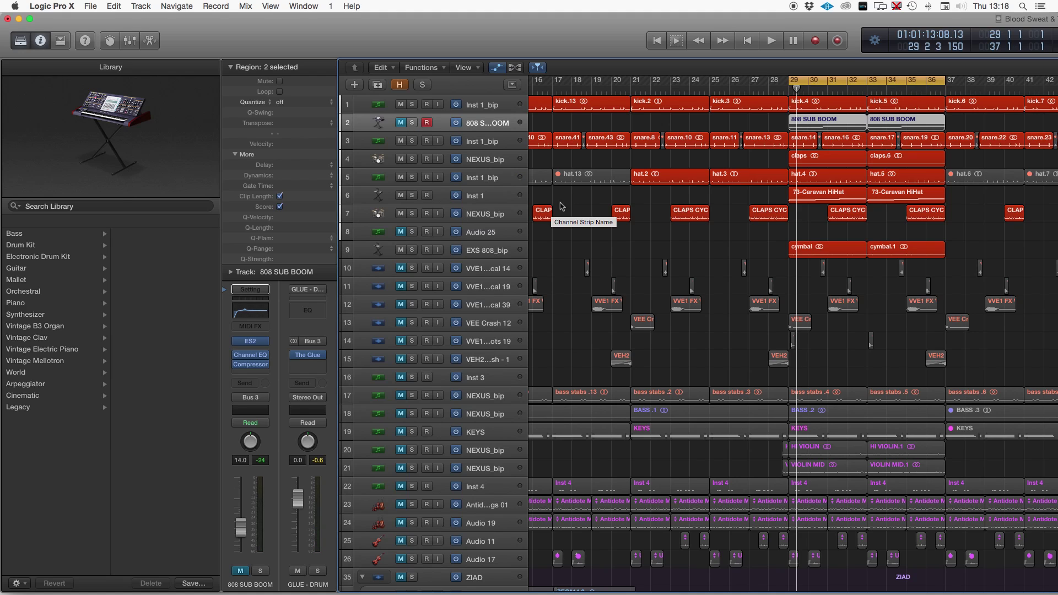
Mute drum tracks 1 to 9, unmute the effects and crash tracks 10 to 15, and audition those effects alone.
{"action": "left_click", "coordinate": [523, 159]}
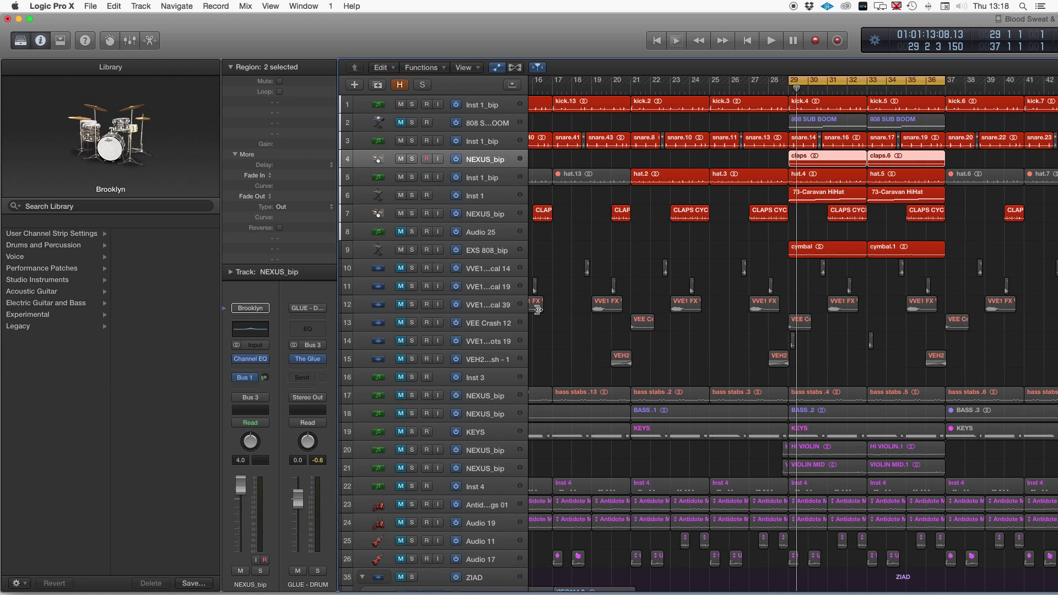
{"action": "left_click", "coordinate": [639, 248]}
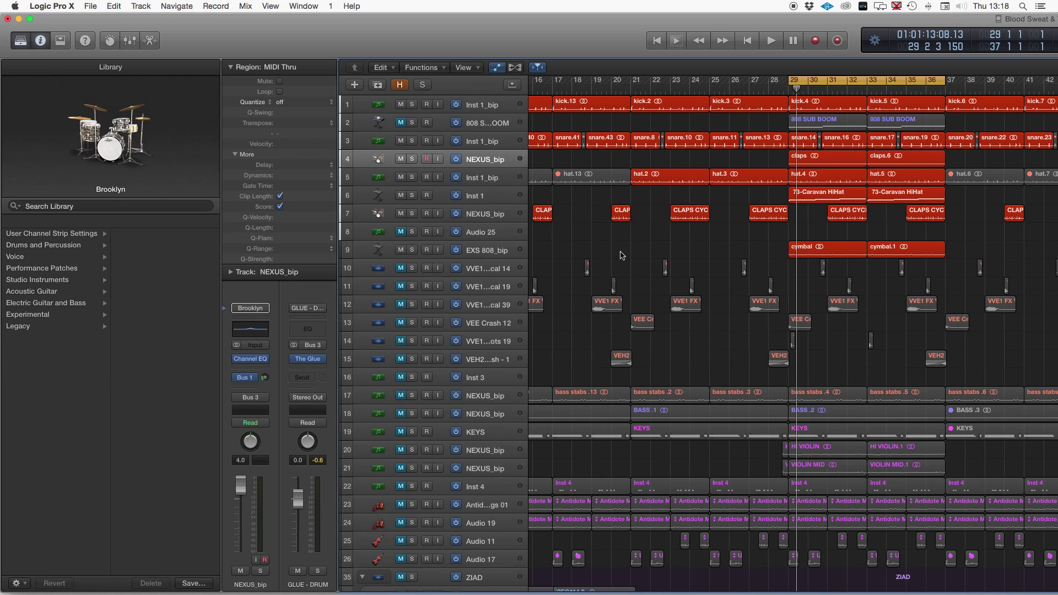
{"action": "scroll", "coordinate": [622, 255], "scroll_direction": "right", "scroll_amount": 3}
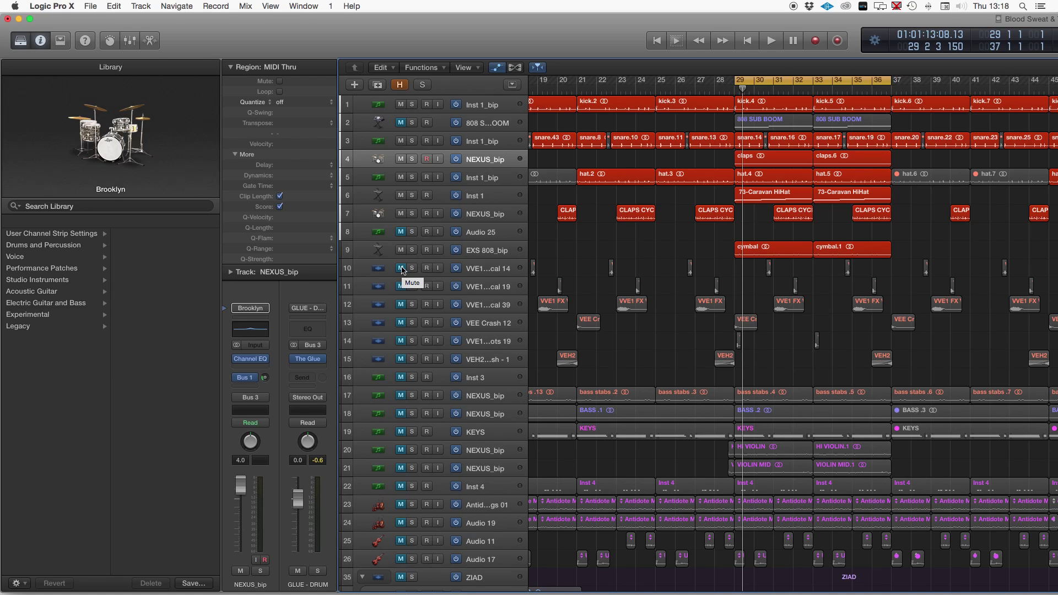
{"action": "left_click_drag", "start_coordinate": [402, 112], "coordinate": [408, 362]}
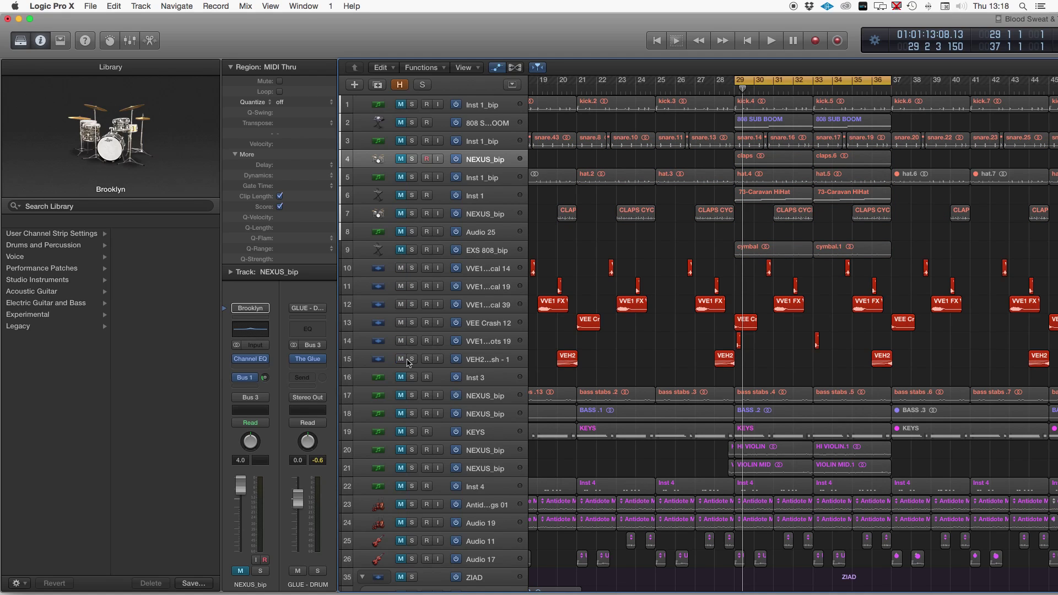
{"action": "key", "text": "space"}
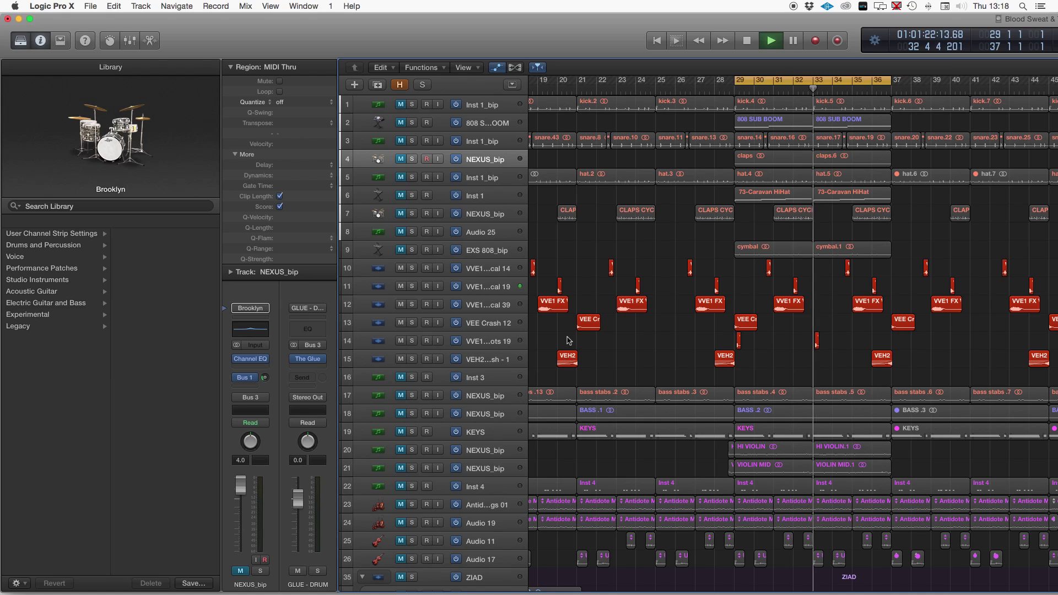
{"action": "key", "text": "space"}
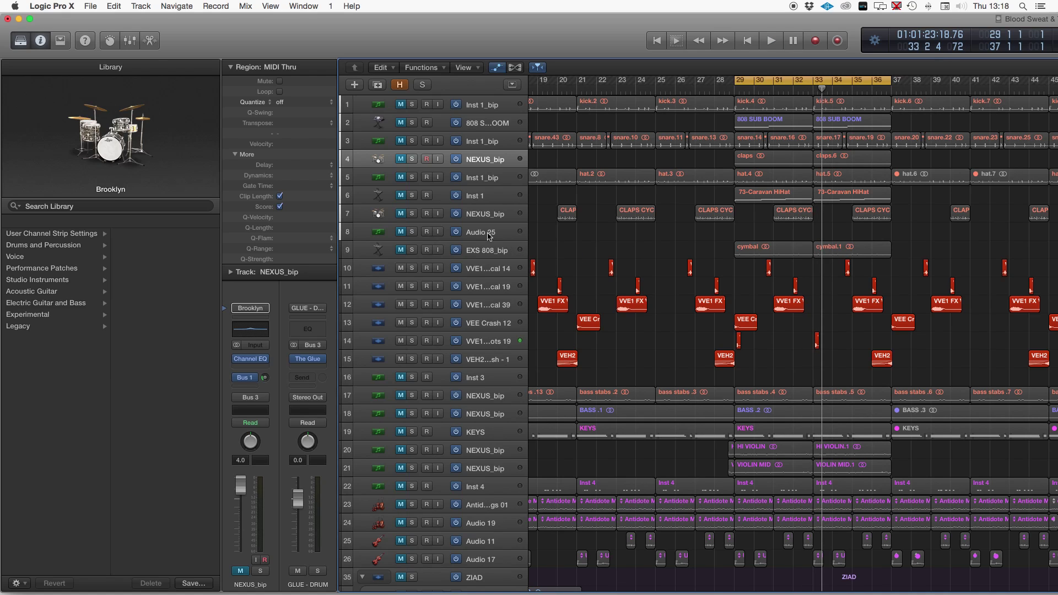
Mute effects tracks 10 to 15, unmute drum tracks 1 to 9 except the 808 SUB BOOM, and play the drums alone.
{"action": "left_click_drag", "start_coordinate": [401, 272], "coordinate": [403, 326]}
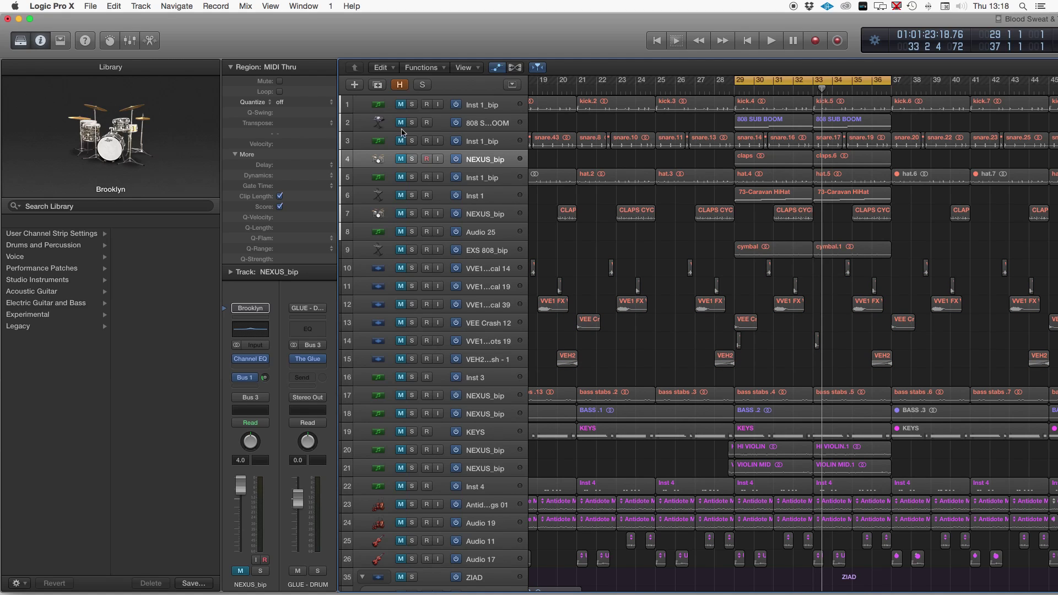
{"action": "left_click_drag", "start_coordinate": [402, 104], "coordinate": [402, 245]}
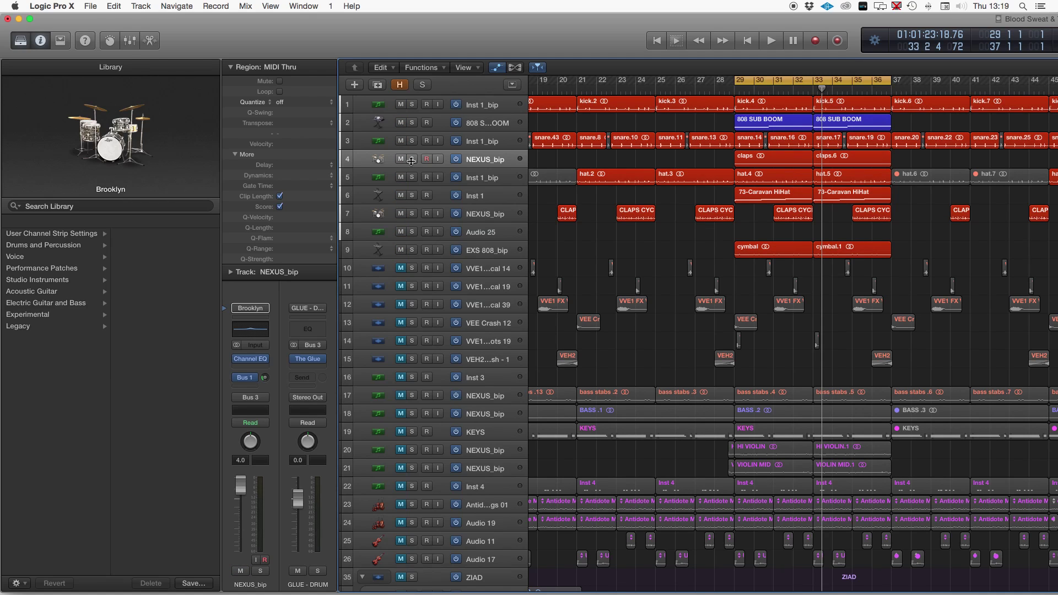
{"action": "left_click", "coordinate": [401, 123]}
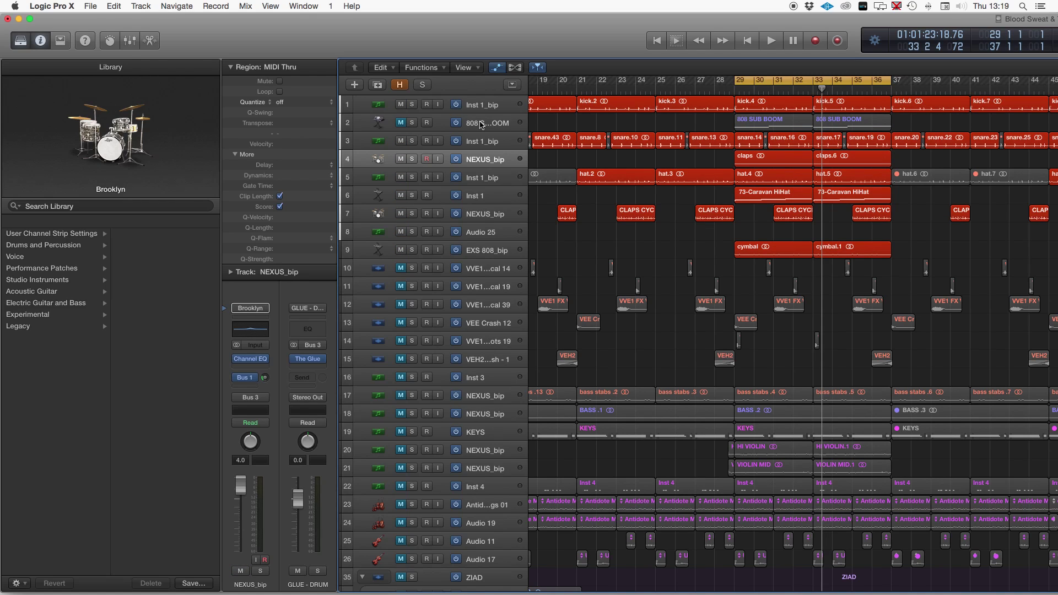
{"action": "key", "text": "space"}
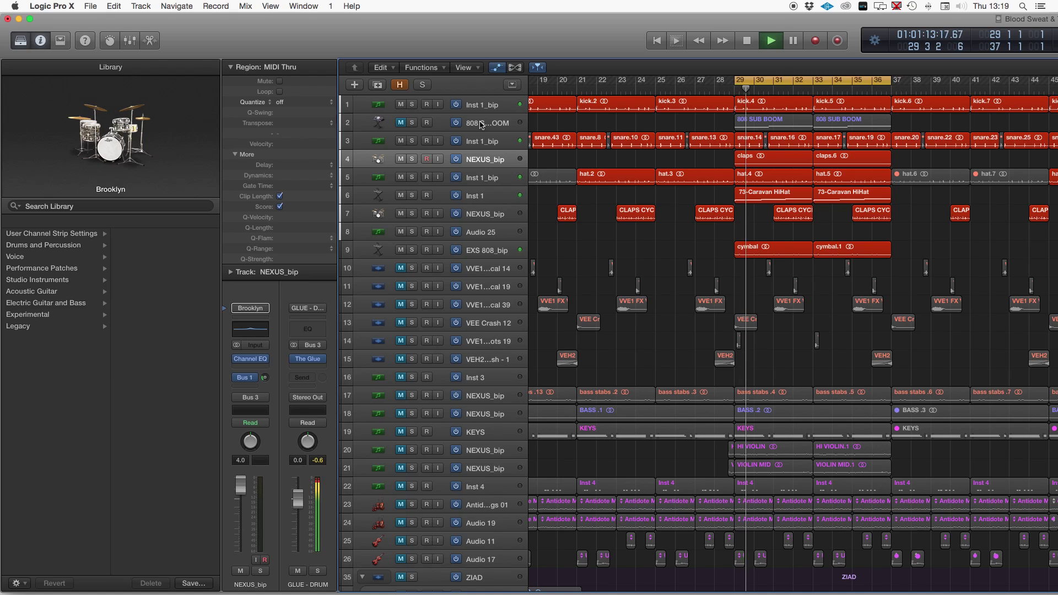
{"action": "key", "text": "space"}
Unmute effects tracks 10 to 15, play them together with the drums, and bring the 808 SUB BOOM back in.
{"action": "left_click_drag", "start_coordinate": [401, 288], "coordinate": [404, 360]}
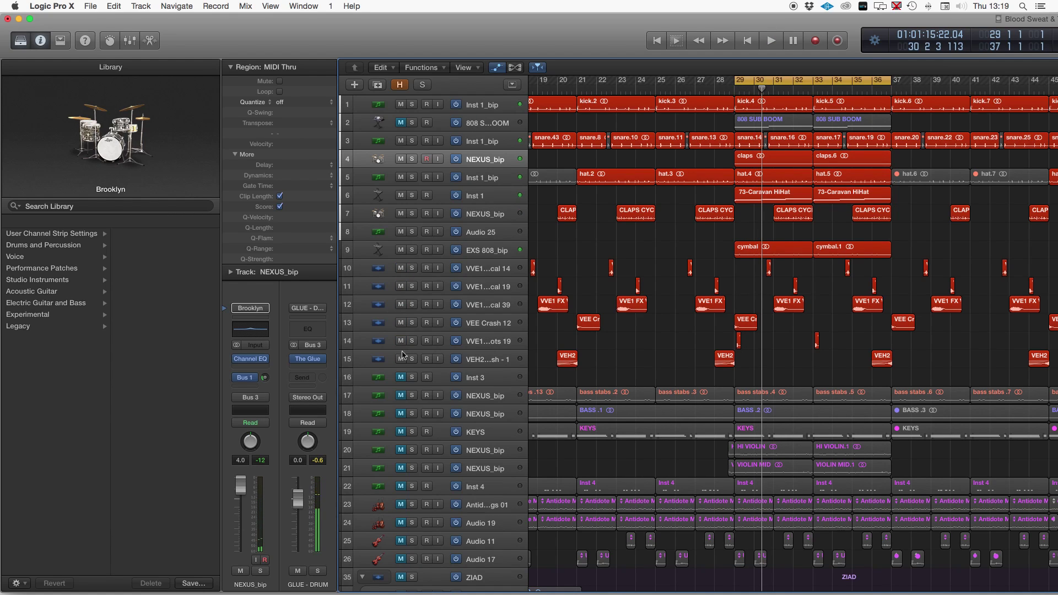
{"action": "key", "text": "space"}
{"action": "scroll", "coordinate": [664, 107], "scroll_direction": "up", "scroll_amount": 1}
{"action": "scroll", "coordinate": [664, 106], "scroll_direction": "down", "scroll_amount": 2}
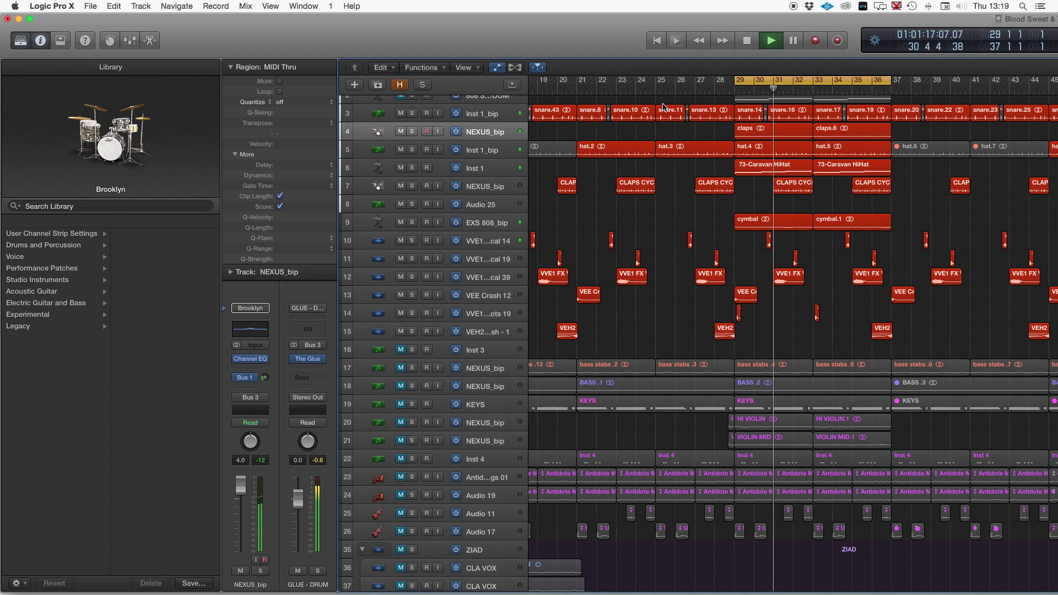
{"action": "scroll", "coordinate": [664, 106], "scroll_direction": "up", "scroll_amount": 2}
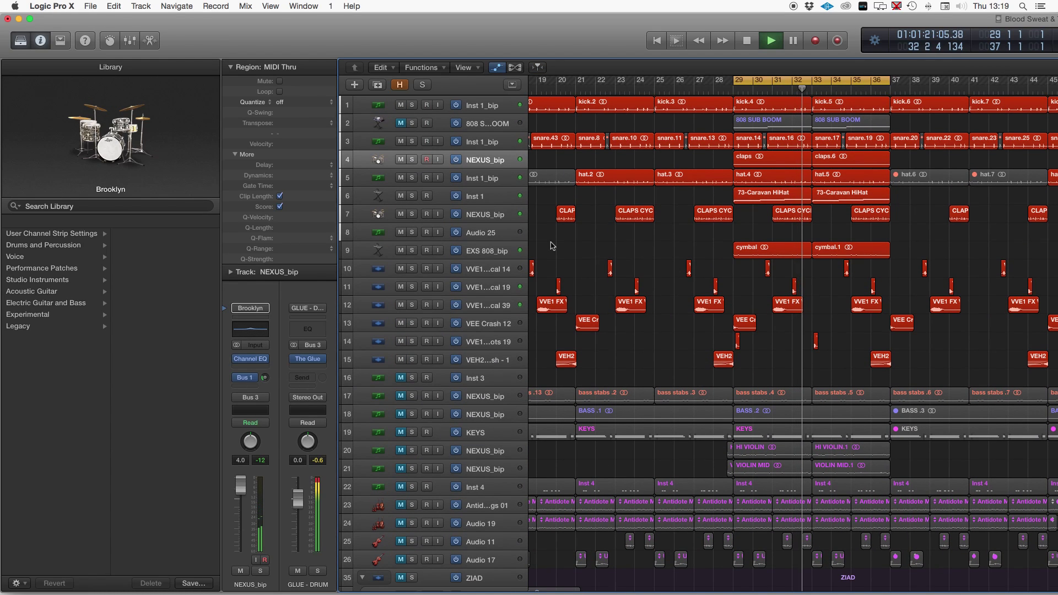
{"action": "scroll", "coordinate": [467, 127], "scroll_direction": "down", "scroll_amount": 5}
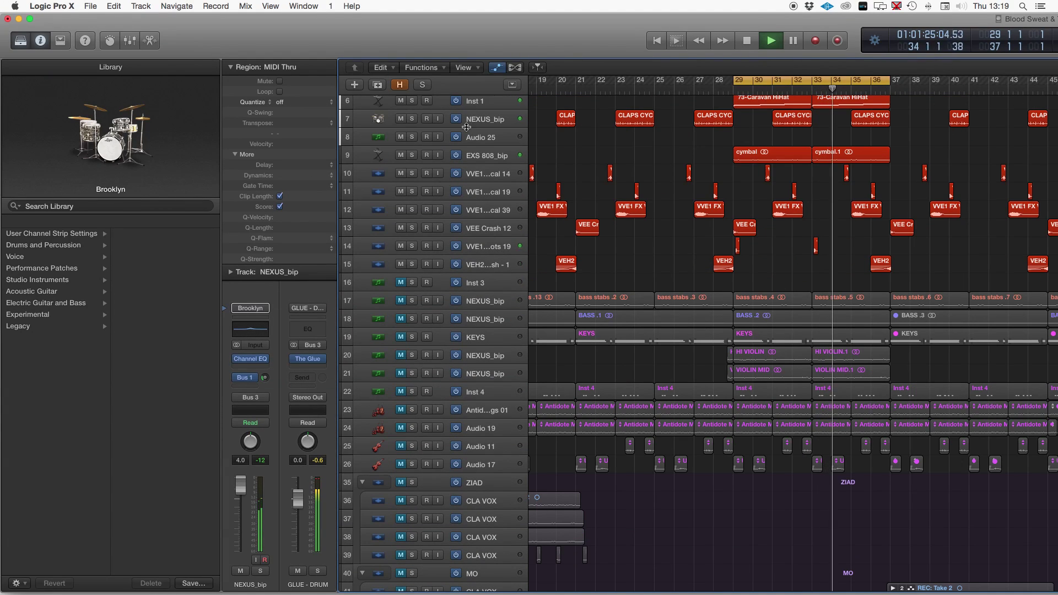
{"action": "scroll", "coordinate": [467, 128], "scroll_direction": "up", "scroll_amount": 5}
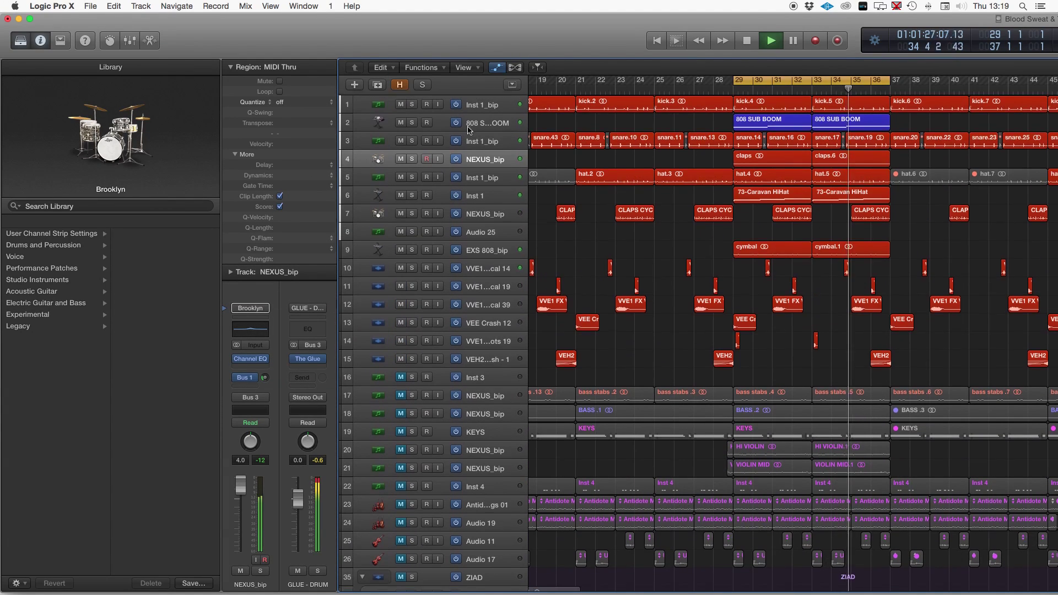
Unmute the instrument tracks from Inst 3 through Audio 17, including bass stabs, BASS, KEYS and violins, and play them with the drums.
{"action": "scroll", "coordinate": [467, 130], "scroll_direction": "down", "scroll_amount": 3}
{"action": "left_click_drag", "start_coordinate": [401, 330], "coordinate": [397, 518]}
{"action": "scroll", "coordinate": [396, 518], "scroll_direction": "down", "scroll_amount": 8}
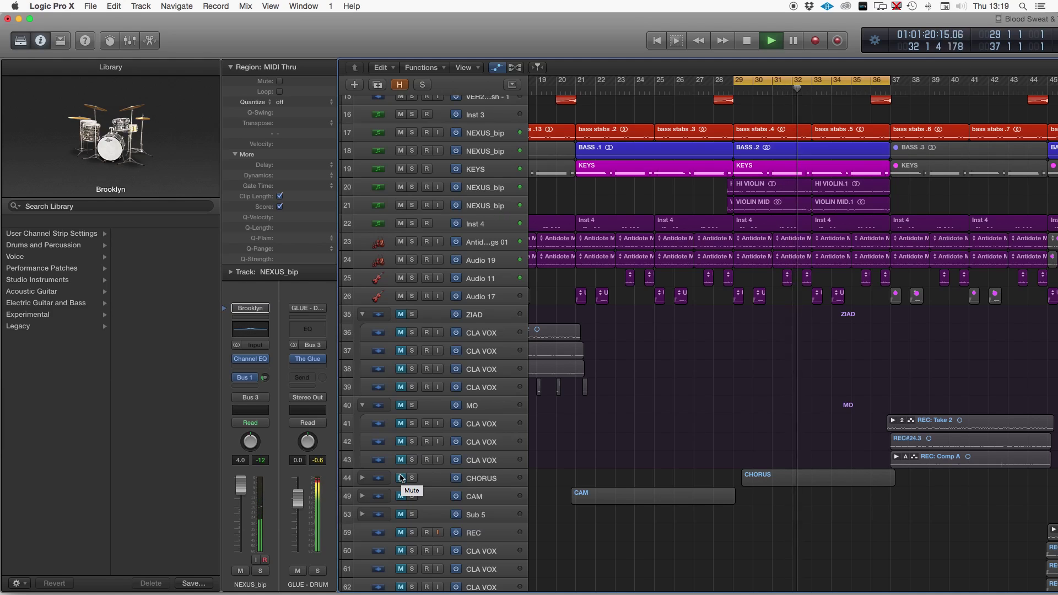
{"action": "key", "text": "space"}
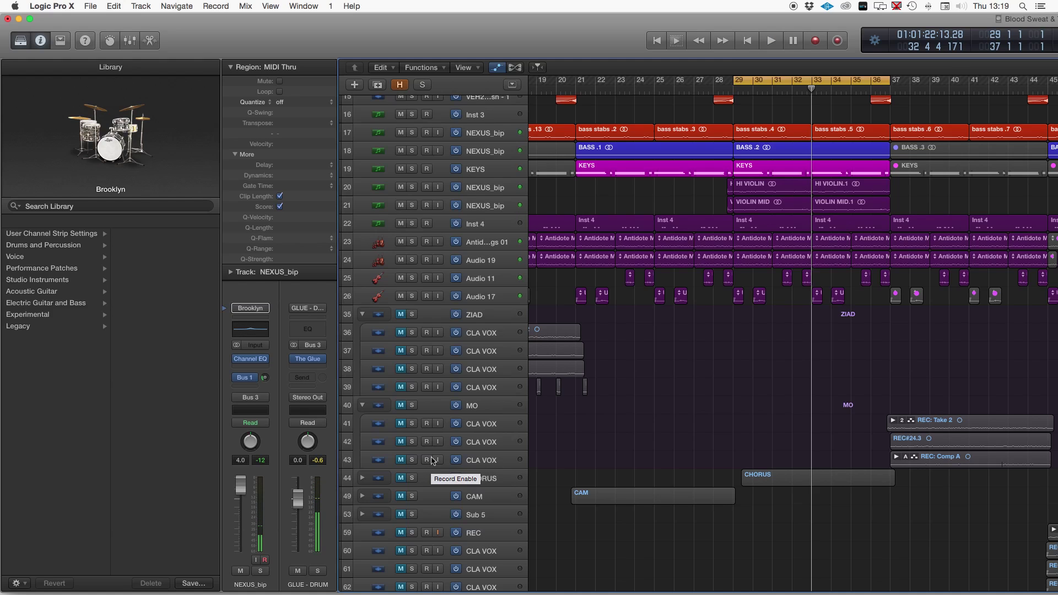
{"action": "key", "text": "space"}
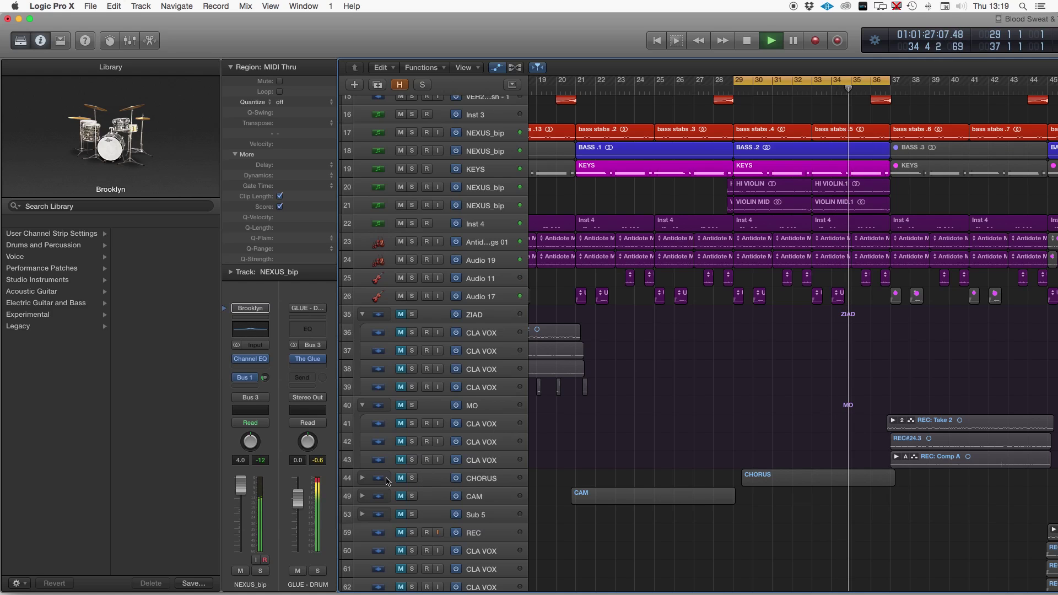
Unmute the CHORUS folder track during playback, reduce the track height until all tracks fit in the window, and stop playback.
{"action": "left_click", "coordinate": [402, 483]}
{"action": "key", "text": "super+Up"}
{"action": "key", "text": "super+Up"}
{"action": "key", "text": "super+Up"}
{"action": "key", "text": "super+Up"}
{"action": "key", "text": "super+Up"}
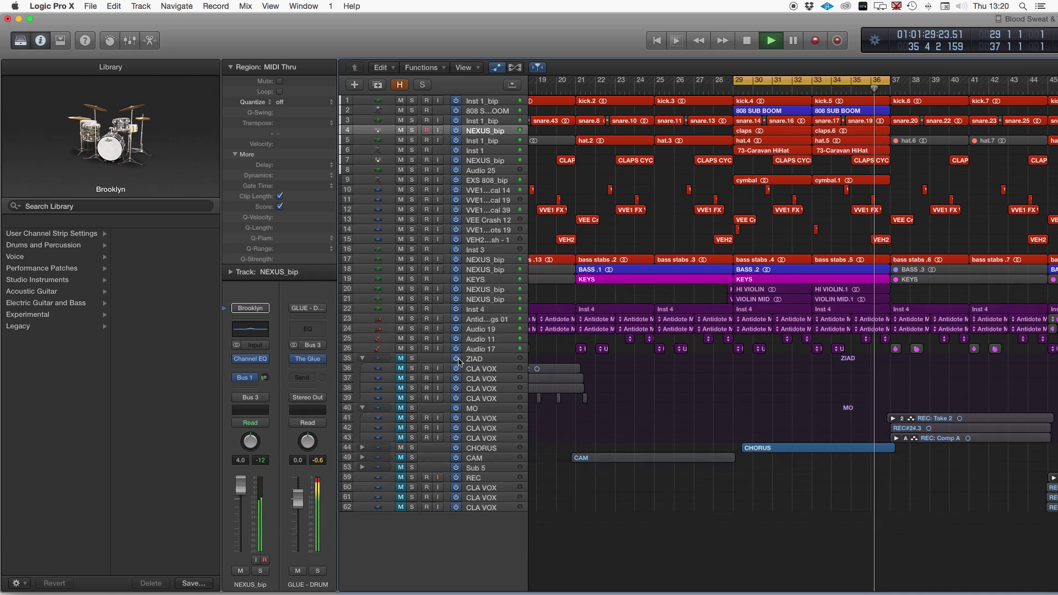
{"action": "key", "text": "space"}
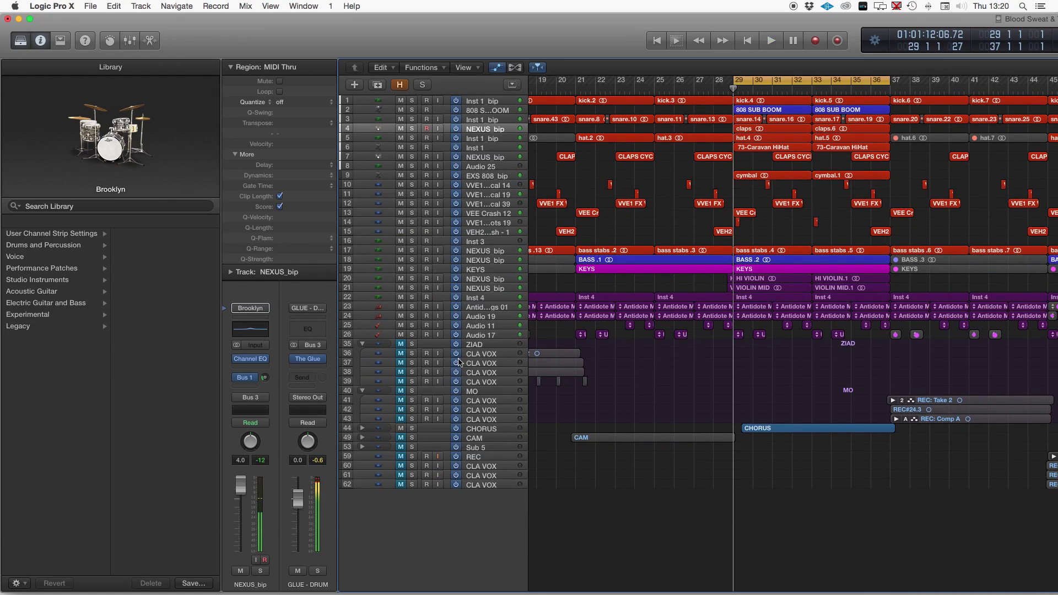